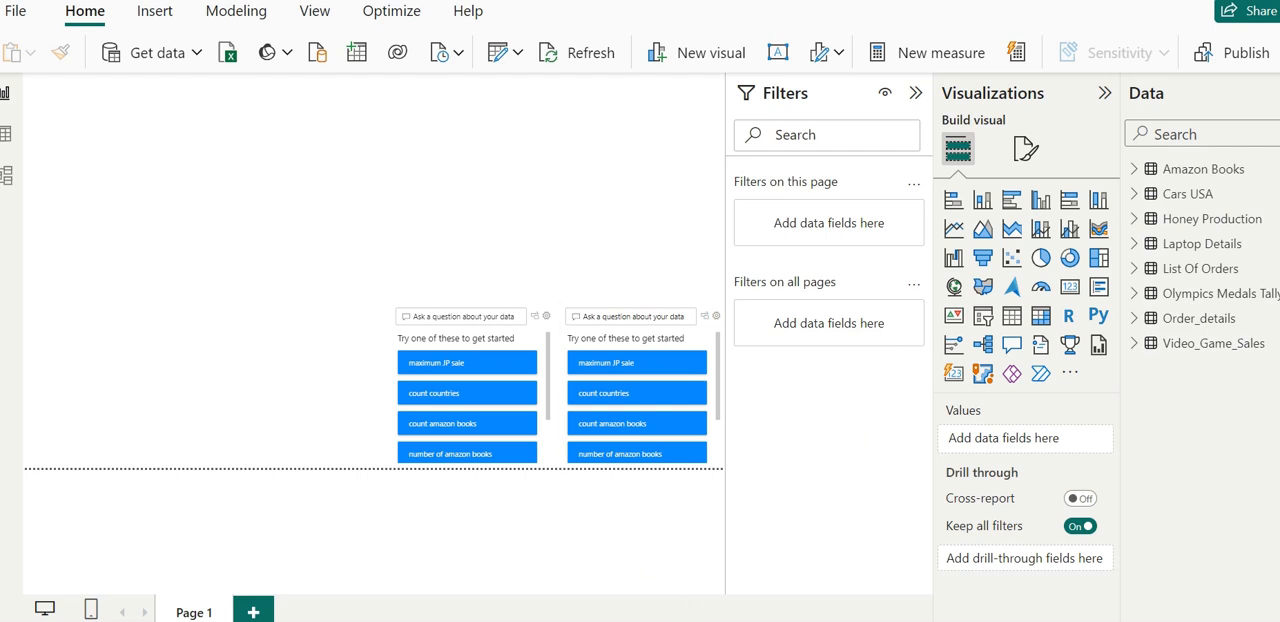
# - Switch to File Explorer and open the MandalayCity_Sales CSV file from the Salesbycity folder in Excel
pyautogui.moveTo(345, 621)
pyautogui.click(335, 593)
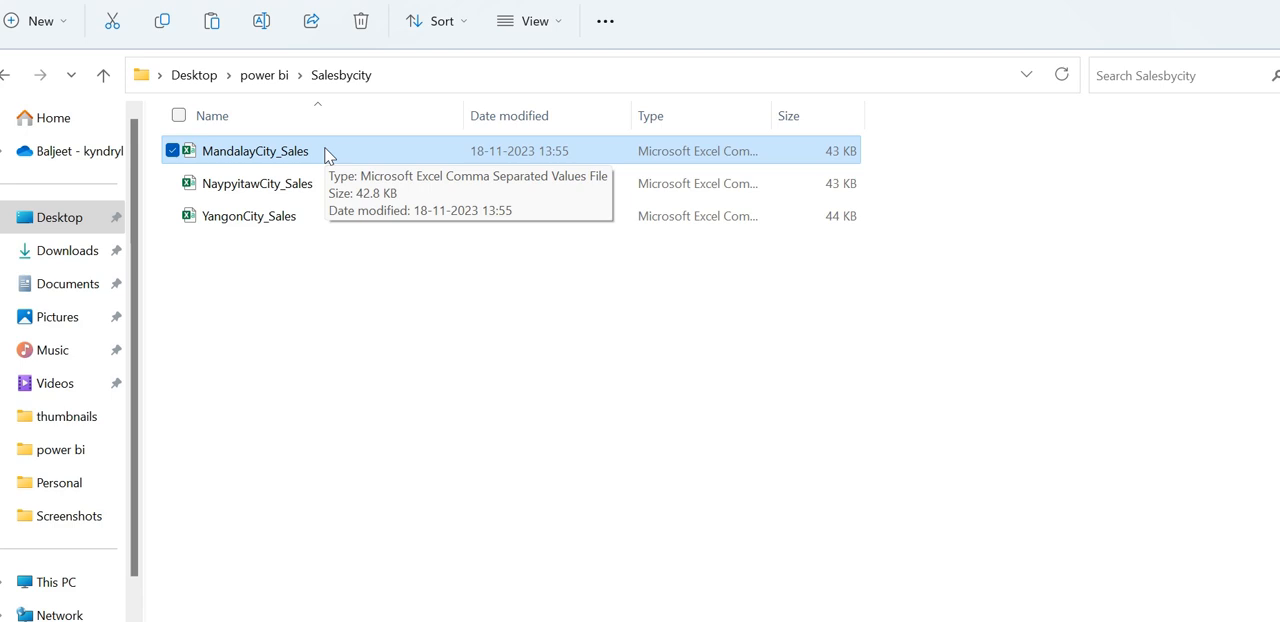
pyautogui.doubleClick(327, 153)
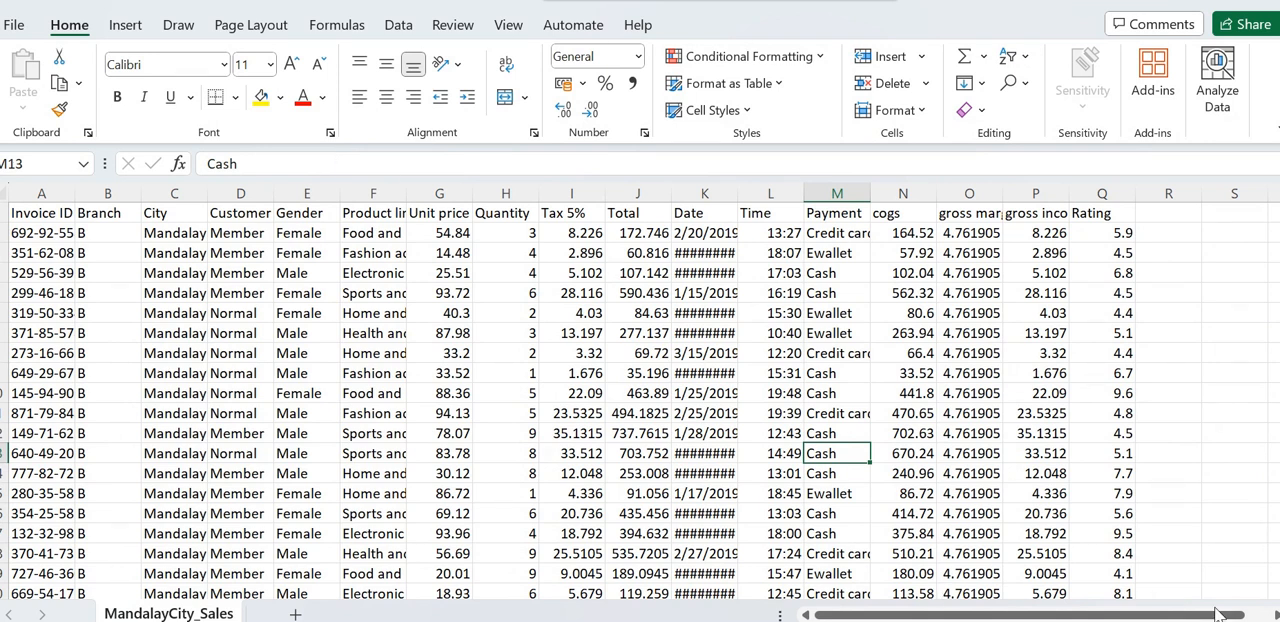
# - Examine the columns from Invoice ID to Rating and the sales rows down to the end of the Mandalay data
pyautogui.hscroll(3, 1275, 614)
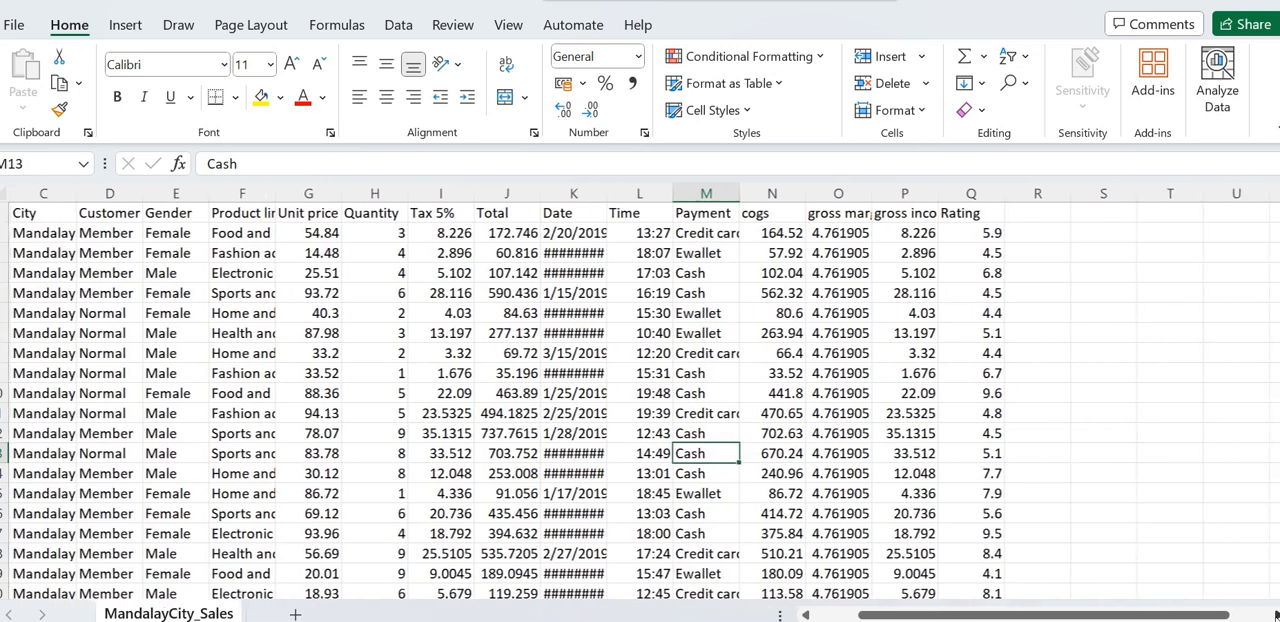
pyautogui.click(807, 614)
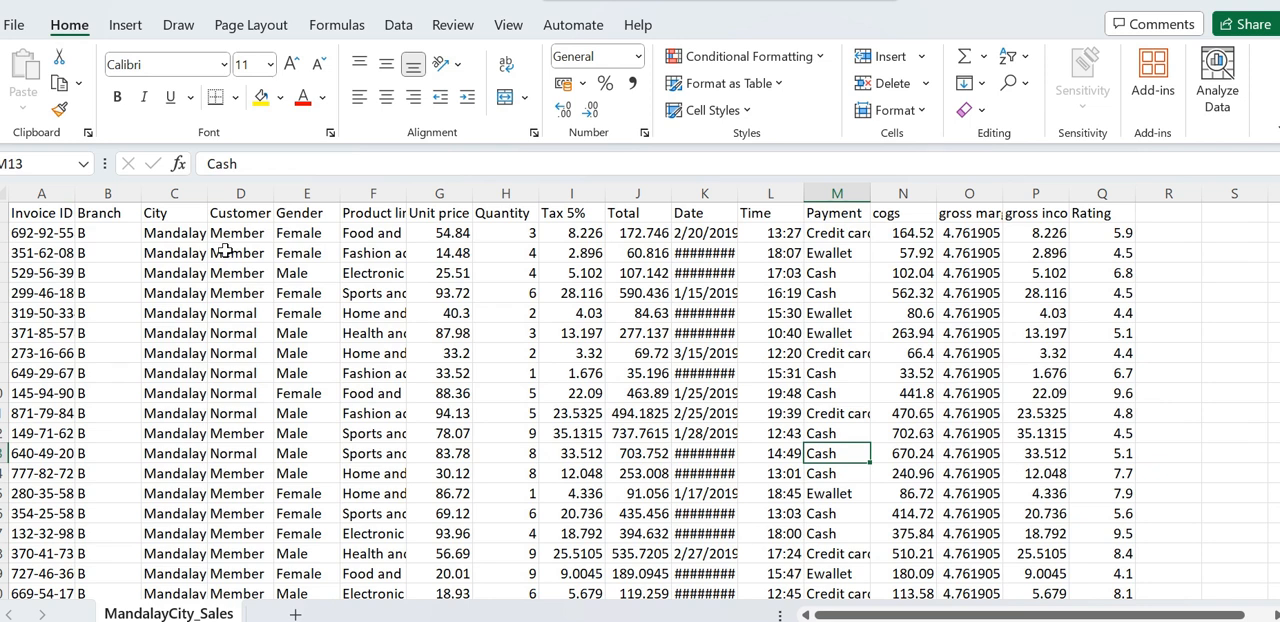
pyautogui.press('Down')
pyautogui.press('Down')
pyautogui.press('Down')
pyautogui.press('Down')
pyautogui.press('Down')
pyautogui.press('Down')
pyautogui.press('Down')
pyautogui.press('Down')
pyautogui.press('Down')
pyautogui.press('Down')
pyautogui.press('Down')
pyautogui.press('Down')
pyautogui.press('Down')
pyautogui.press('Down')
pyautogui.press('Down')
pyautogui.press('Down')
pyautogui.press('Down')
pyautogui.press('Down')
pyautogui.press('Down')
pyautogui.press('Down')
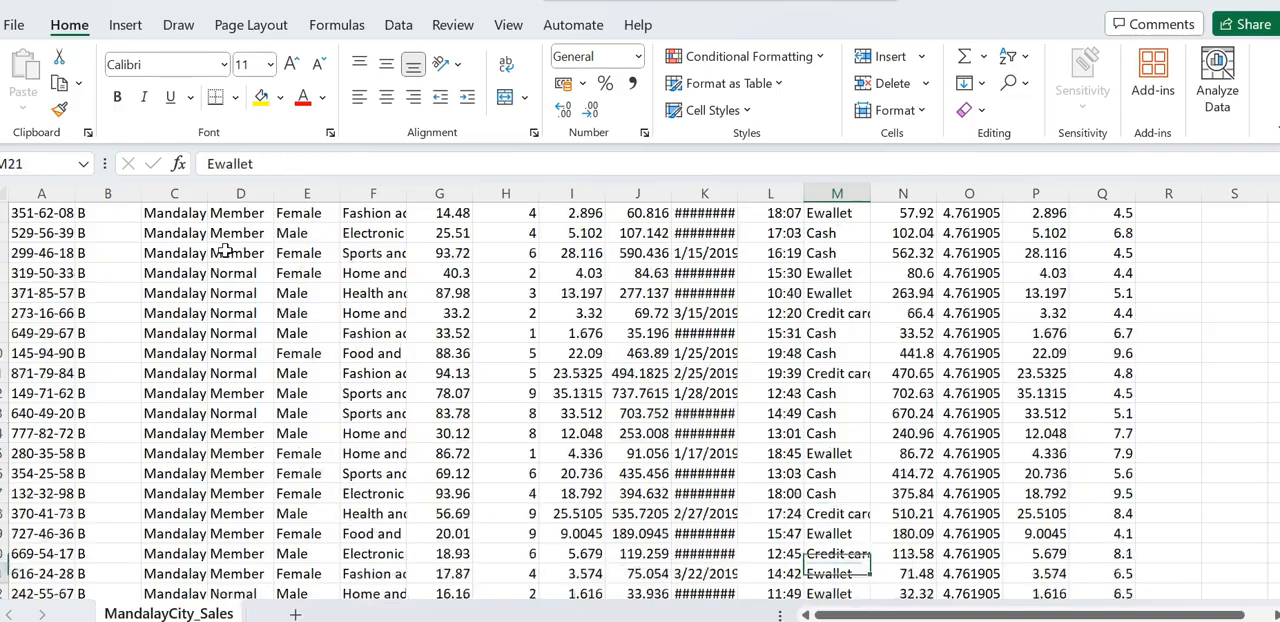
pyautogui.press('Down')
pyautogui.press('Down')
pyautogui.press('Down')
pyautogui.press('Down')
pyautogui.press('Down')
pyautogui.press('Down')
pyautogui.press('Down')
pyautogui.press('Down')
pyautogui.press('Down')
pyautogui.press('Down')
pyautogui.press('Down')
pyautogui.press('Down')
pyautogui.press('Down')
pyautogui.press('Down')
pyautogui.press('Down')
pyautogui.press('Down')
pyautogui.press('Down')
pyautogui.press('Down')
pyautogui.press('Down')
pyautogui.press('Down')
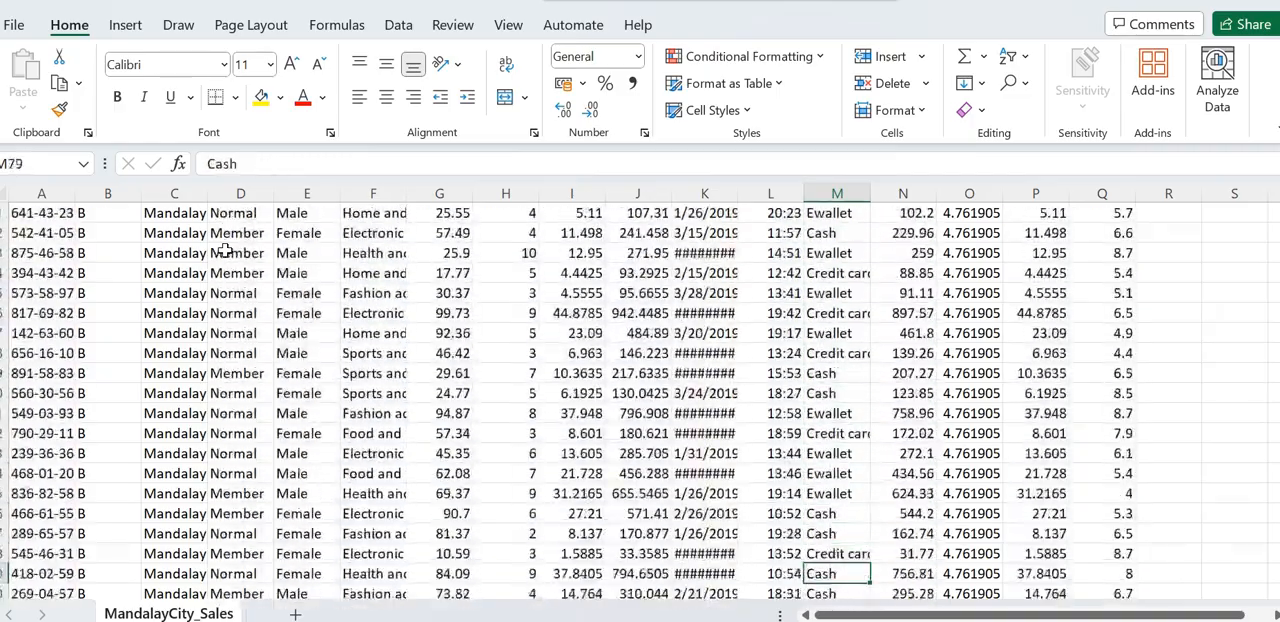
pyautogui.press('Down')
pyautogui.press('Down')
pyautogui.press('Down')
pyautogui.press('Down')
pyautogui.press('Down')
pyautogui.press('Down')
pyautogui.press('Down')
pyautogui.press('Down')
pyautogui.press('Down')
pyautogui.press('Down')
pyautogui.press('Down')
pyautogui.press('Down')
pyautogui.press('Down')
pyautogui.press('Down')
pyautogui.press('Down')
pyautogui.press('Down')
pyautogui.press('Down')
pyautogui.press('Down')
pyautogui.press('Down')
pyautogui.press('Down')
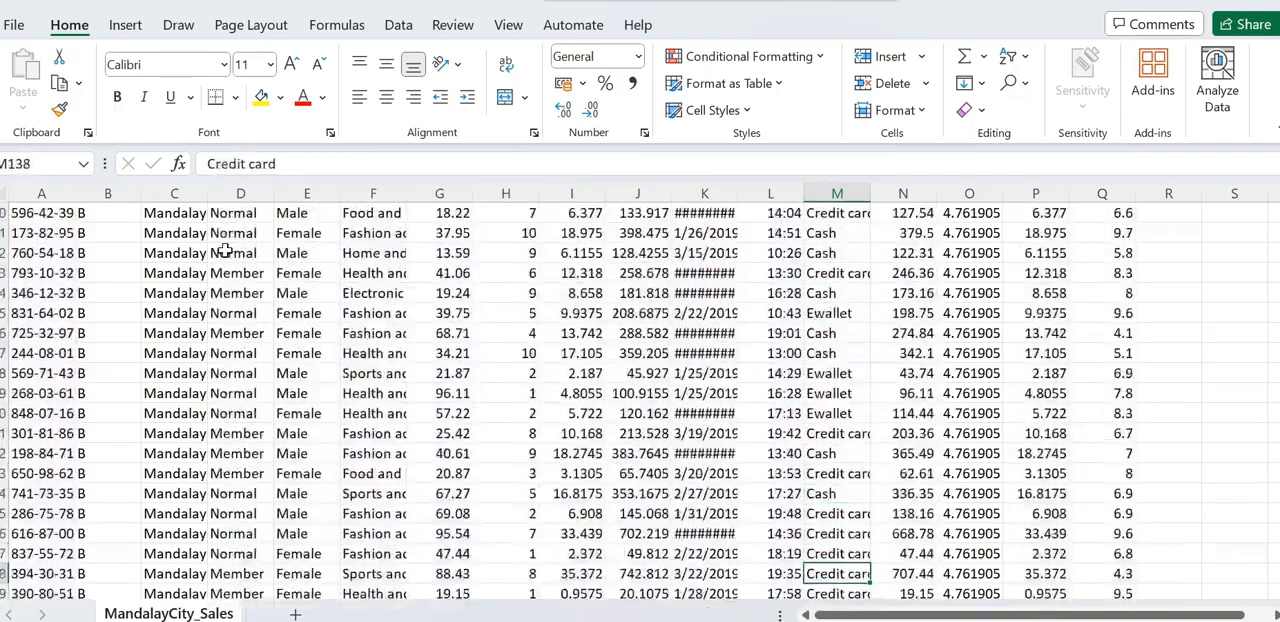
pyautogui.press('Down')
pyautogui.press('Down')
pyautogui.press('Down')
pyautogui.press('Down')
pyautogui.press('Down')
pyautogui.press('Down')
pyautogui.press('Down')
pyautogui.press('Down')
pyautogui.press('Down')
pyautogui.press('Down')
pyautogui.press('Down')
pyautogui.press('Down')
pyautogui.press('Down')
pyautogui.press('Down')
pyautogui.press('Down')
pyautogui.press('Down')
pyautogui.press('Down')
pyautogui.press('Down')
pyautogui.press('Down')
pyautogui.press('Down')
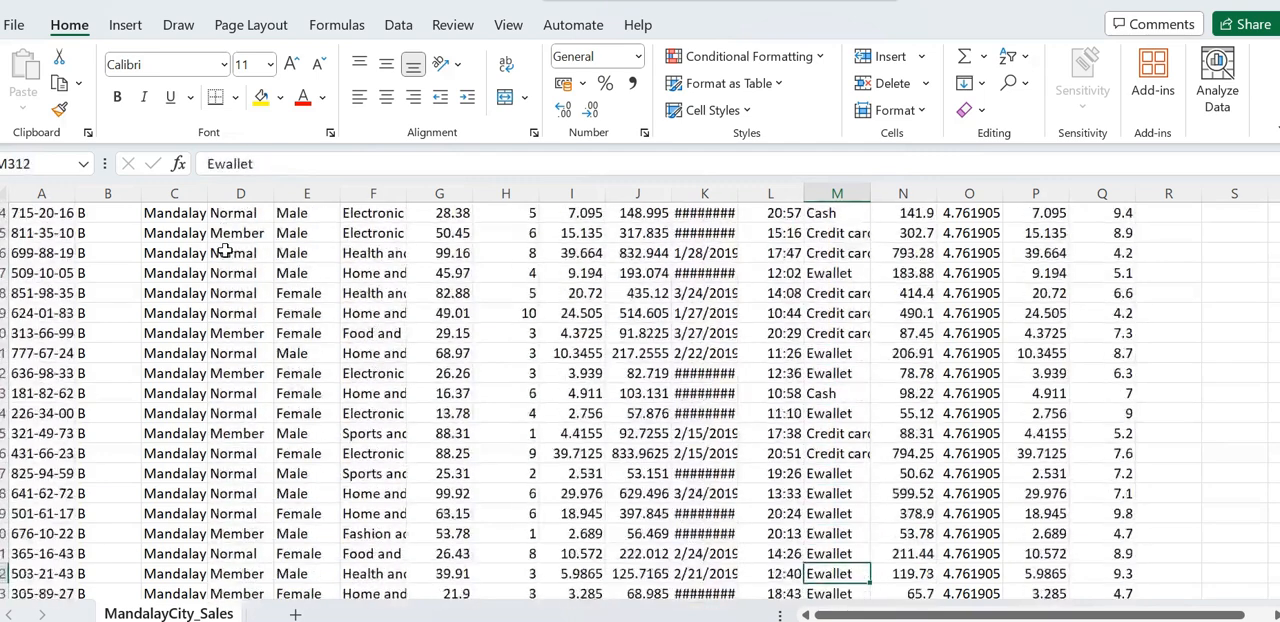
pyautogui.press('Down')
pyautogui.press('Down')
pyautogui.press('Down')
pyautogui.press('Down')
pyautogui.press('Down')
pyautogui.press('Down')
pyautogui.press('Down')
pyautogui.press('Down')
pyautogui.press('Down')
pyautogui.press('Down')
pyautogui.press('Down')
pyautogui.press('Down')
pyautogui.press('Down')
pyautogui.press('Down')
pyautogui.press('Down')
pyautogui.press('Down')
pyautogui.press('Down')
pyautogui.press('Down')
pyautogui.press('Down')
pyautogui.press('Down')
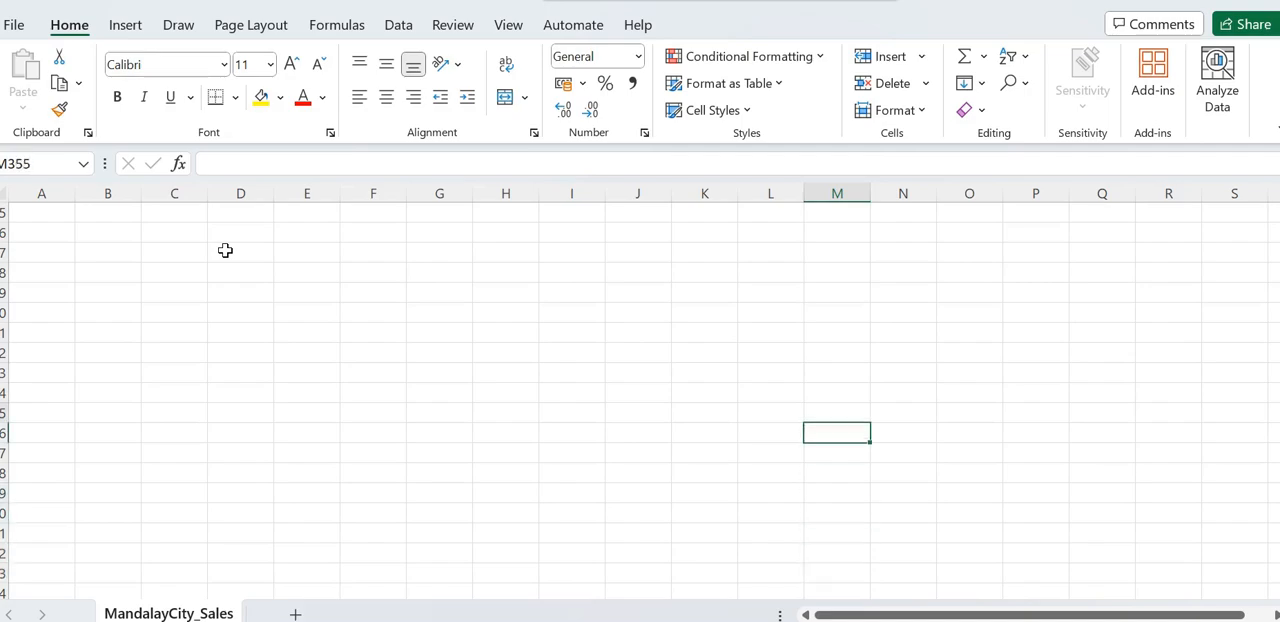
# - Review the Mandalay sales rows back up to the Payment header in cell M1
pyautogui.press('Up')
pyautogui.press('Up')
pyautogui.press('Up')
pyautogui.press('Up')
pyautogui.press('Up')
pyautogui.press('Up')
pyautogui.press('Up')
pyautogui.press('Up')
pyautogui.press('Up')
pyautogui.press('Up')
pyautogui.press('Up')
pyautogui.press('Up')
pyautogui.press('Up')
pyautogui.press('Up')
pyautogui.press('Up')
pyautogui.press('Up')
pyautogui.press('Up')
pyautogui.press('Up')
pyautogui.press('Up')
pyautogui.press('Up')
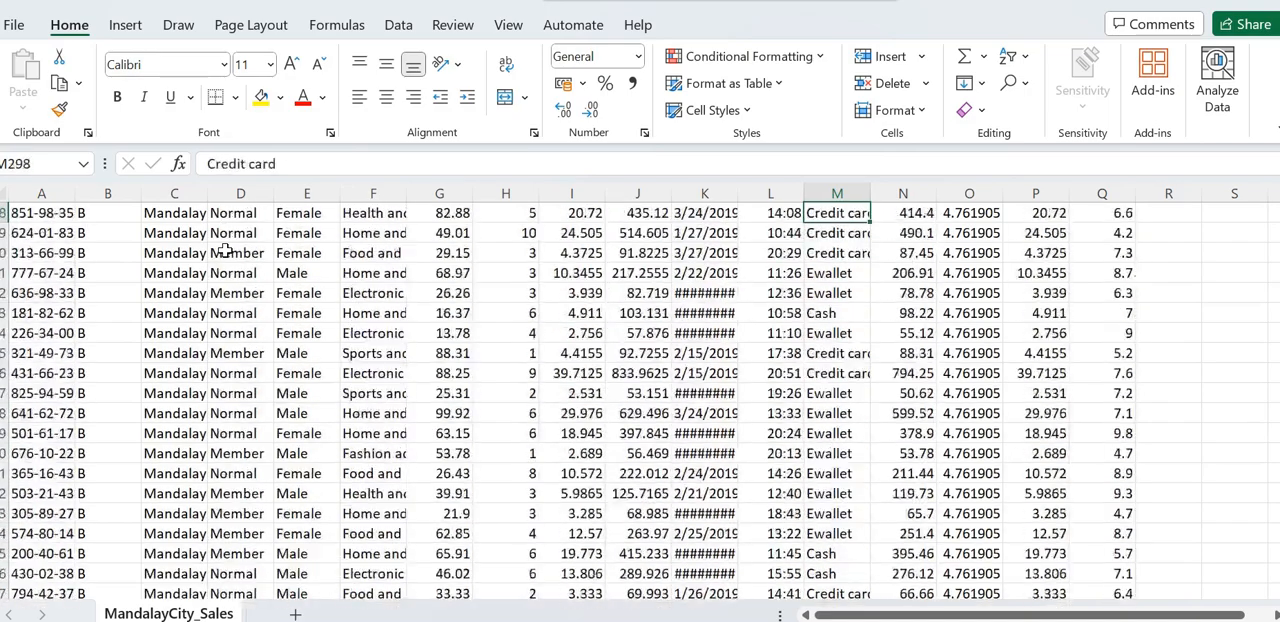
pyautogui.press('Up')
pyautogui.press('Up')
pyautogui.press('Up')
pyautogui.press('Up')
pyautogui.press('Up')
pyautogui.press('Up')
pyautogui.press('Up')
pyautogui.press('Up')
pyautogui.press('Up')
pyautogui.press('Up')
pyautogui.press('Up')
pyautogui.press('Up')
pyautogui.press('Up')
pyautogui.press('Up')
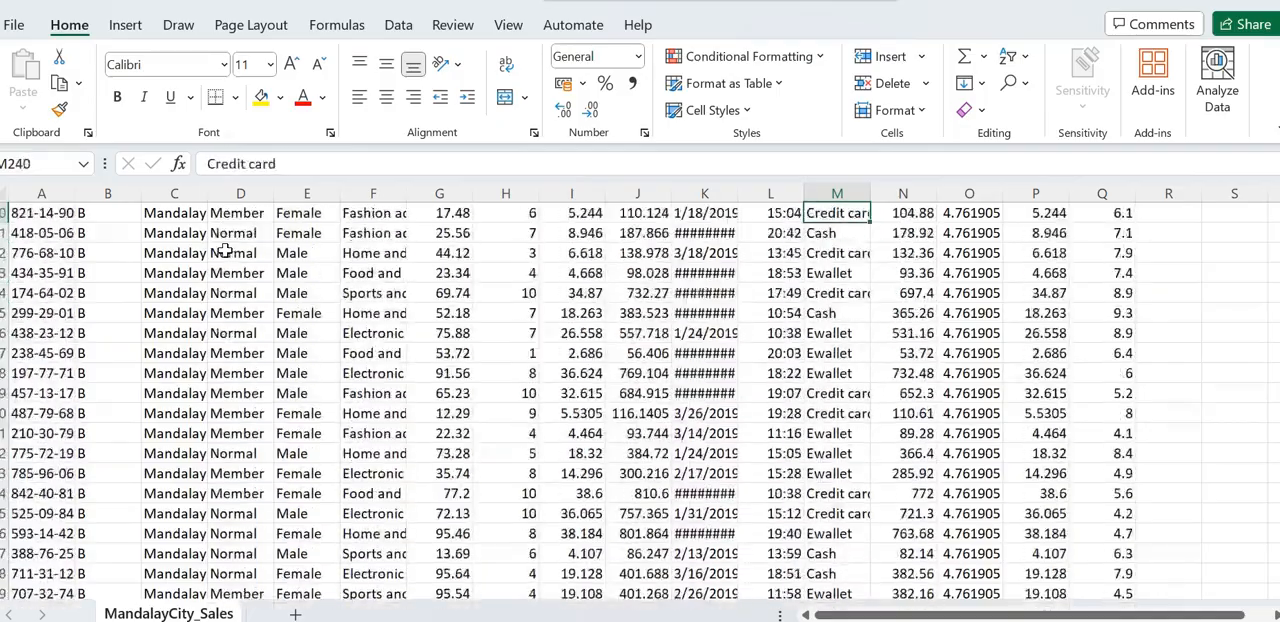
pyautogui.press('Up')
pyautogui.press('Up')
pyautogui.press('Up')
pyautogui.press('Up')
pyautogui.press('Up')
pyautogui.press('Up')
pyautogui.press('Up')
pyautogui.press('Up')
pyautogui.press('Up')
pyautogui.press('Up')
pyautogui.press('Up')
pyautogui.press('Up')
pyautogui.press('Up')
pyautogui.press('Up')
pyautogui.press('Up')
pyautogui.press('Up')
pyautogui.press('Up')
pyautogui.press('Up')
pyautogui.press('Up')
pyautogui.press('Up')
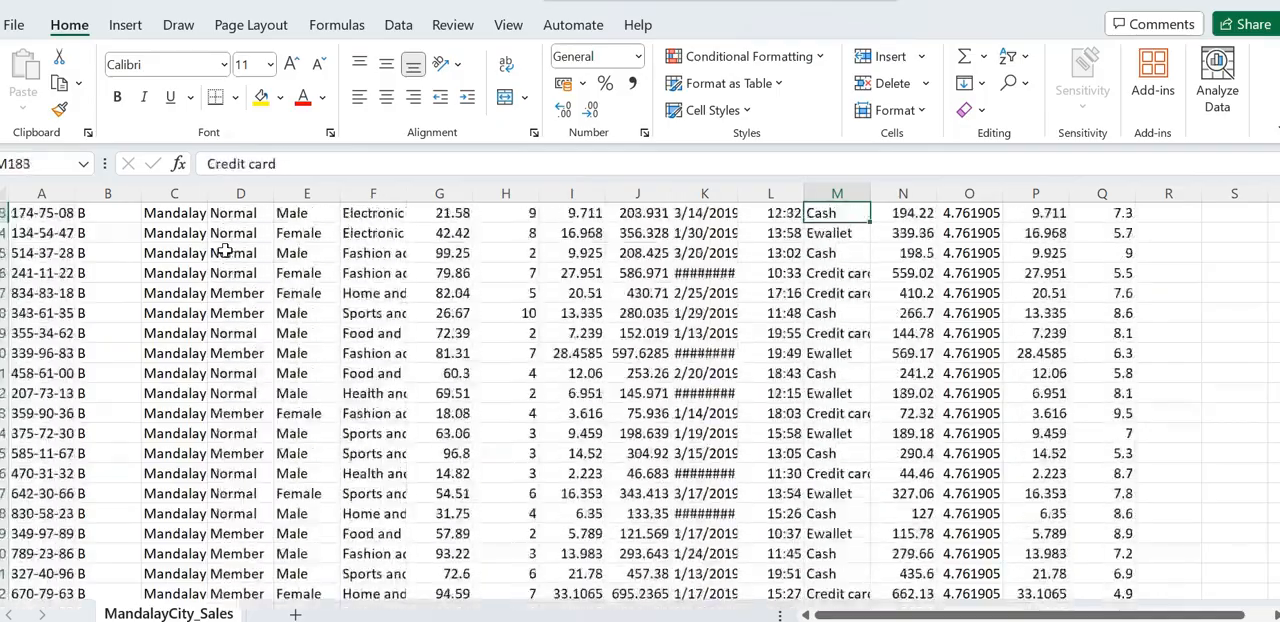
pyautogui.press('Up')
pyautogui.press('Up')
pyautogui.press('Up')
pyautogui.press('Up')
pyautogui.press('Up')
pyautogui.press('Up')
pyautogui.press('Up')
pyautogui.press('Up')
pyautogui.press('Up')
pyautogui.press('Up')
pyautogui.press('Up')
pyautogui.press('Up')
pyautogui.press('Up')
pyautogui.press('Up')
pyautogui.press('Up')
pyautogui.press('Up')
pyautogui.press('Up')
pyautogui.press('Up')
pyautogui.press('Up')
pyautogui.press('Up')
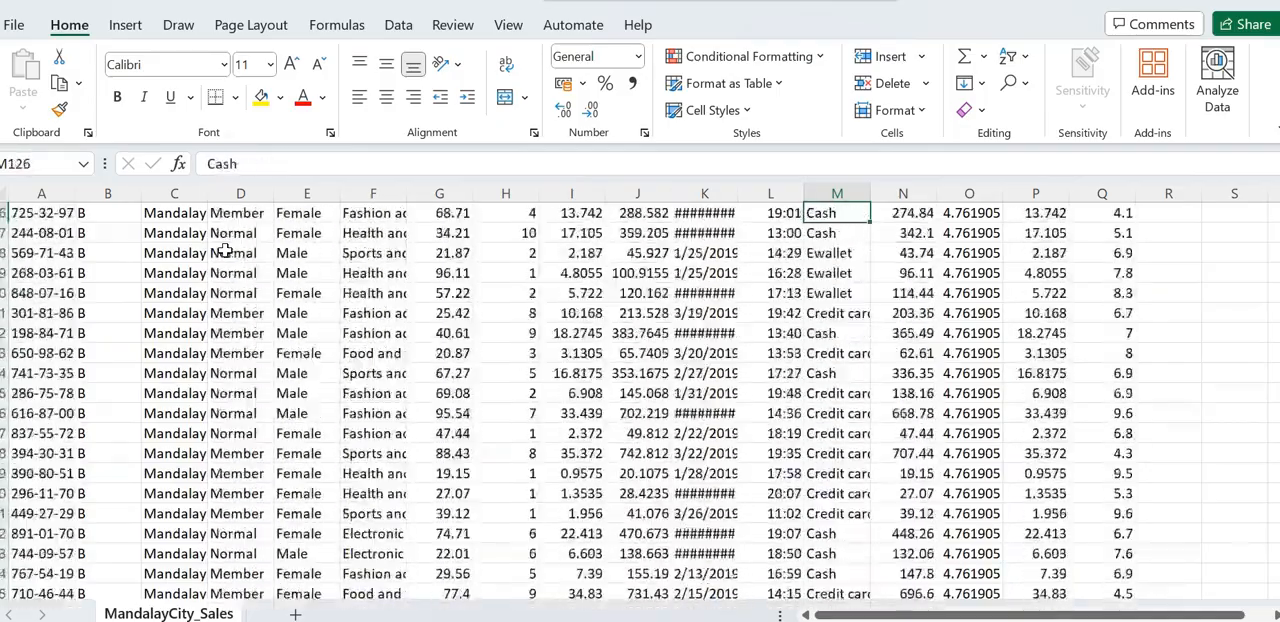
pyautogui.press('Up')
pyautogui.press('Up')
pyautogui.press('Up')
pyautogui.press('Up')
pyautogui.press('Up')
pyautogui.press('Up')
pyautogui.press('Up')
pyautogui.press('Up')
pyautogui.press('Up')
pyautogui.press('Up')
pyautogui.press('Up')
pyautogui.press('Up')
pyautogui.press('Up')
pyautogui.press('Up')
pyautogui.press('Up')
pyautogui.press('Up')
pyautogui.press('Up')
pyautogui.press('Up')
pyautogui.press('Up')
pyautogui.press('Up')
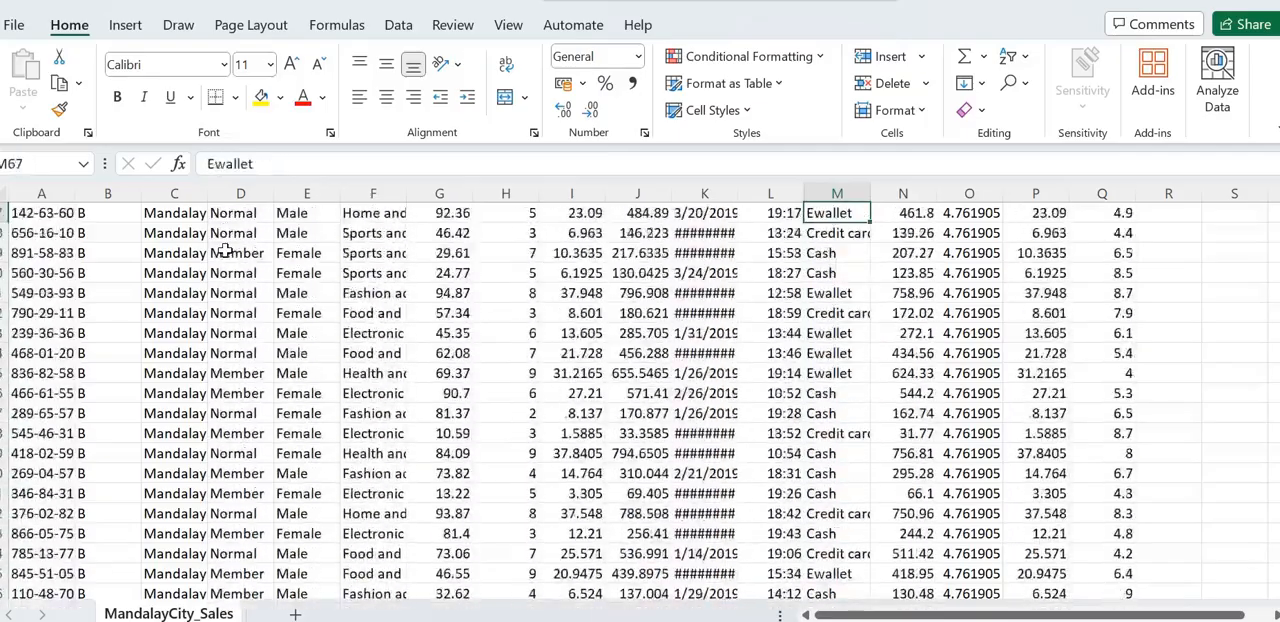
pyautogui.press('Up')
pyautogui.press('Up')
pyautogui.press('Up')
pyautogui.press('Up')
pyautogui.press('Up')
pyautogui.press('Up')
pyautogui.press('Up')
pyautogui.press('Up')
pyautogui.press('Up')
pyautogui.press('Up')
pyautogui.press('Up')
pyautogui.press('Up')
pyautogui.press('Up')
pyautogui.press('Up')
pyautogui.press('Up')
pyautogui.press('Up')
pyautogui.press('Up')
pyautogui.press('Up')
pyautogui.press('Up')
pyautogui.press('Up')
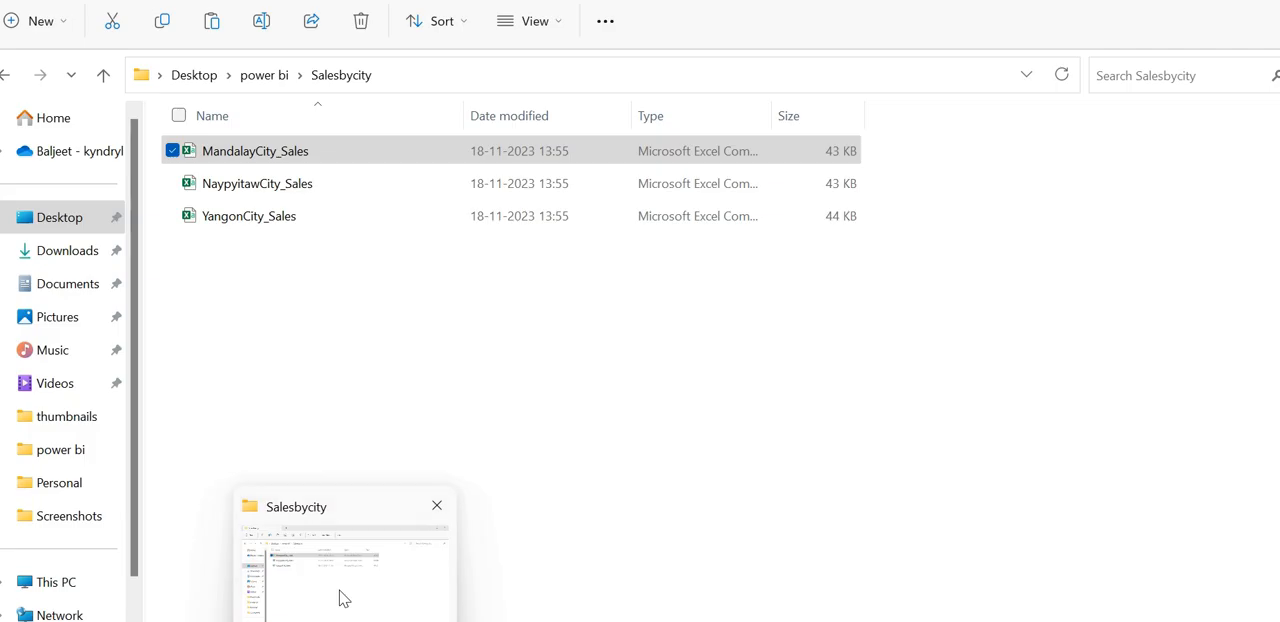
# - Switch to File Explorer and open the NaypyitawCity_Sales CSV file from the Salesbycity folder in Excel
pyautogui.click(337, 597)
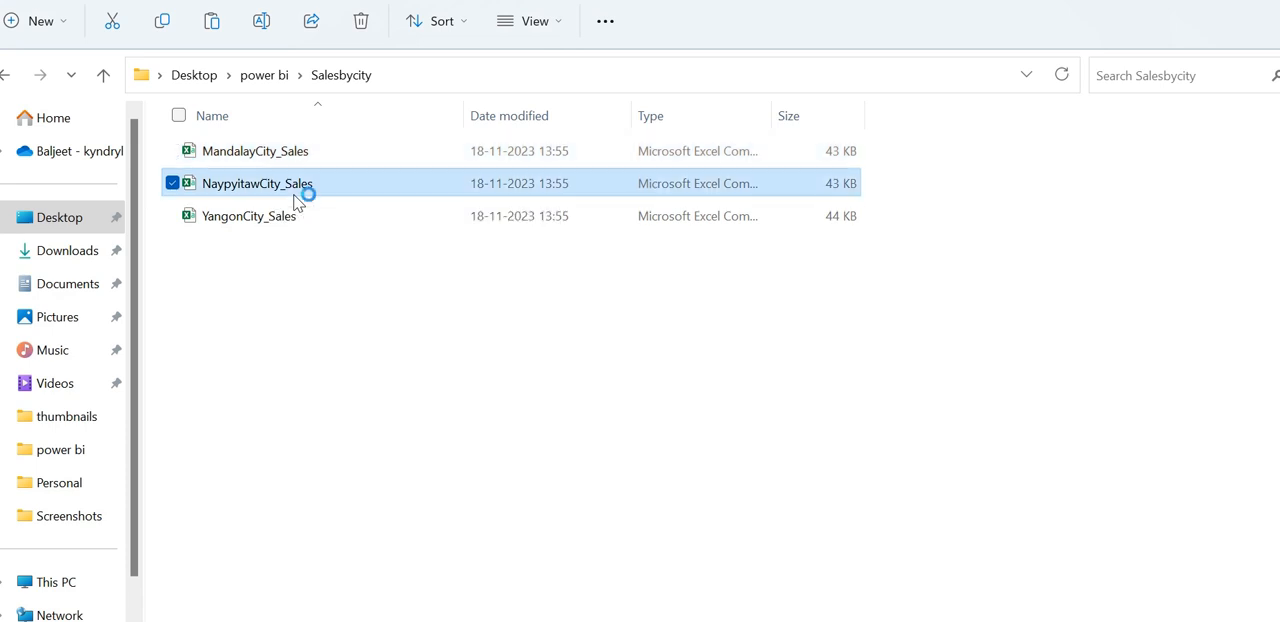
pyautogui.doubleClick(297, 190)
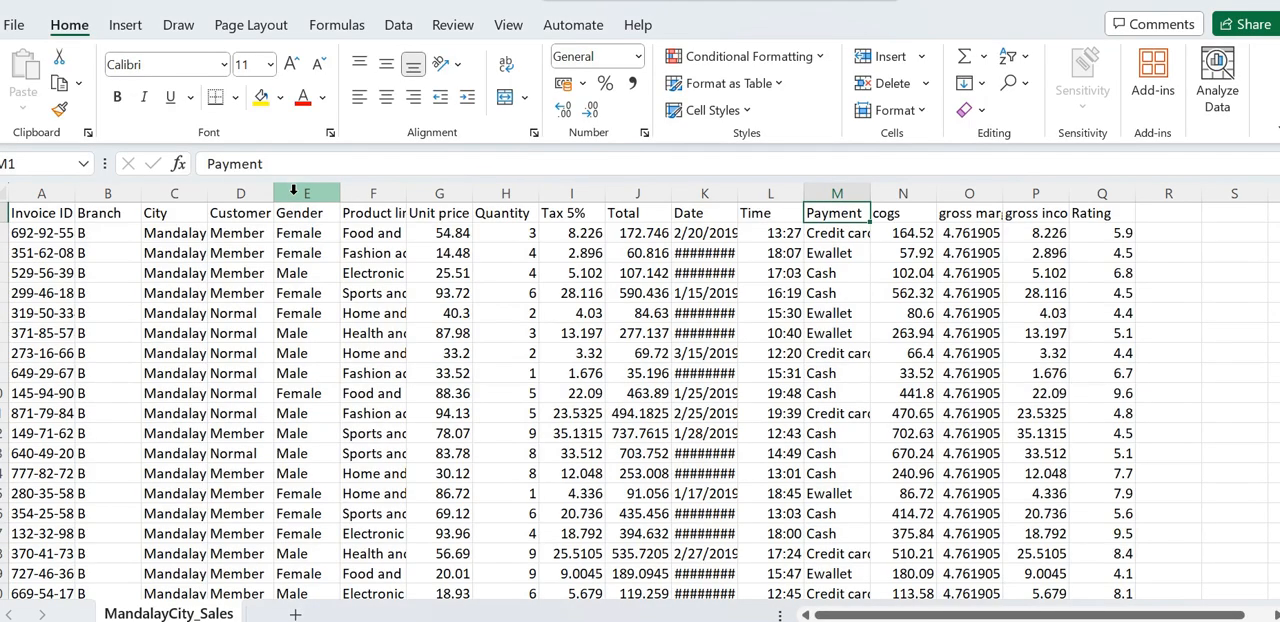
pyautogui.click(293, 192)
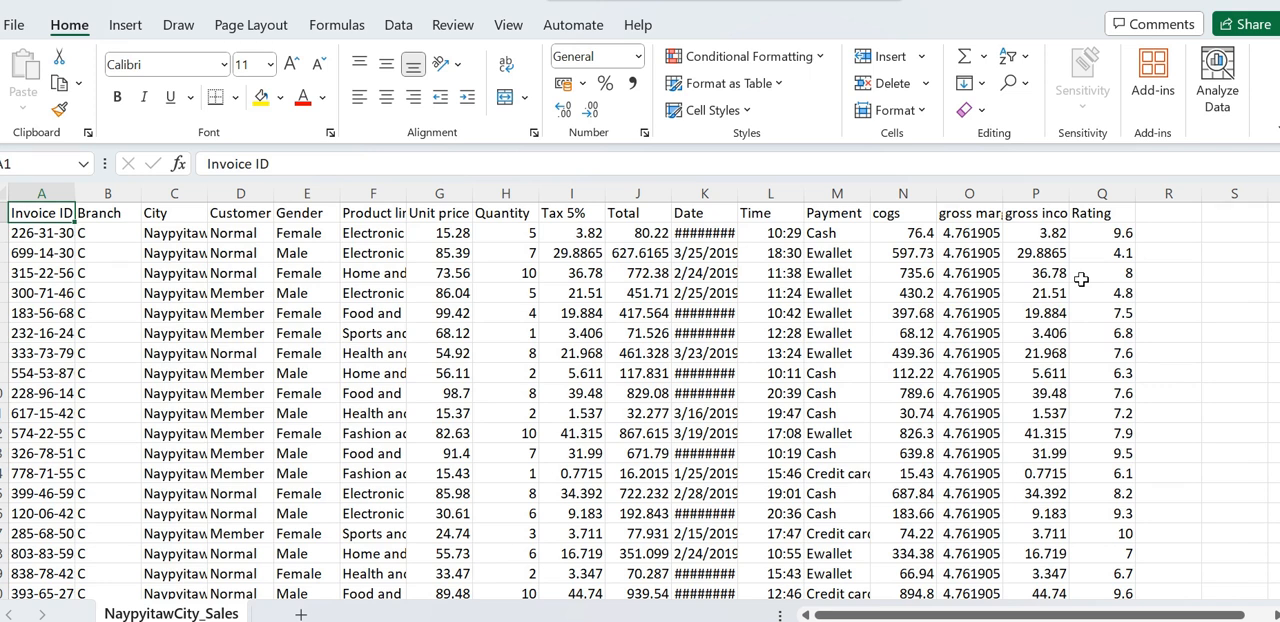
# - Examine the Naypyitaw sales rows from the header down past the last record
pyautogui.press('Down')
pyautogui.press('Down')
pyautogui.press('Down')
pyautogui.press('Down')
pyautogui.press('Down')
pyautogui.press('Down')
pyautogui.press('Down')
pyautogui.press('Down')
pyautogui.press('Down')
pyautogui.press('Down')
pyautogui.press('Down')
pyautogui.press('Down')
pyautogui.press('Down')
pyautogui.press('Down')
pyautogui.press('Down')
pyautogui.press('Down')
pyautogui.press('Down')
pyautogui.press('Down')
pyautogui.press('Down')
pyautogui.press('Down')
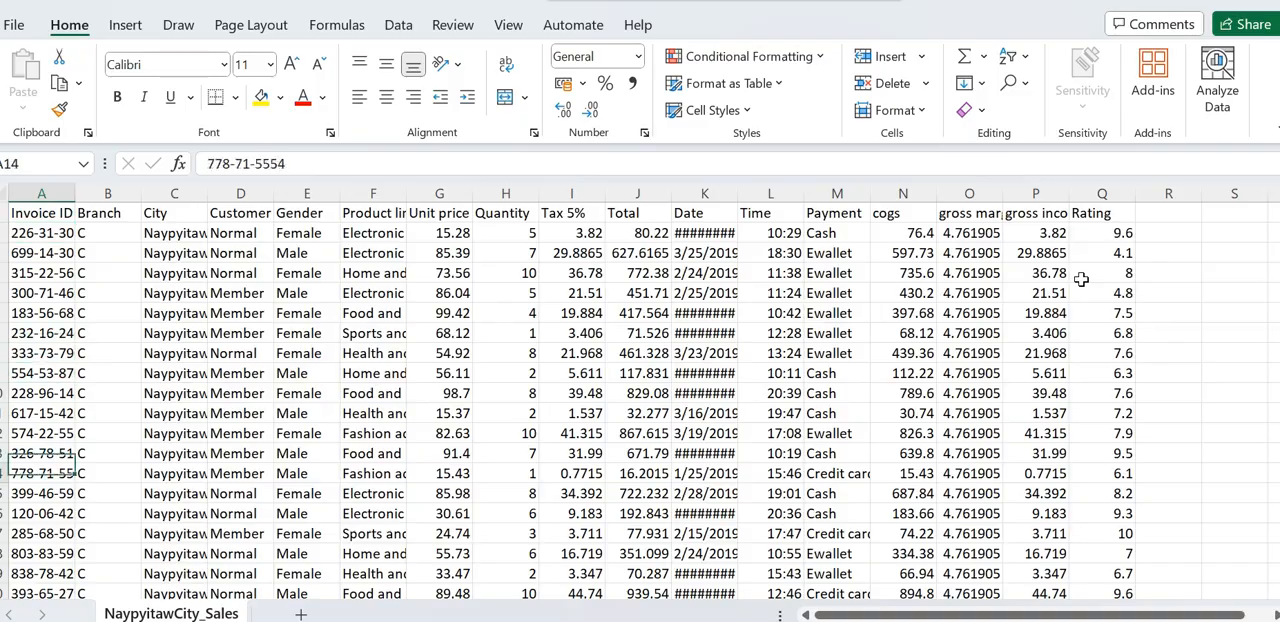
pyautogui.press('Down')
pyautogui.press('Down')
pyautogui.press('Down')
pyautogui.press('Down')
pyautogui.press('Down')
pyautogui.press('Down')
pyautogui.press('Down')
pyautogui.press('Down')
pyautogui.press('Down')
pyautogui.press('Down')
pyautogui.press('Down')
pyautogui.press('Down')
pyautogui.press('Down')
pyautogui.press('Down')
pyautogui.press('Down')
pyautogui.press('Down')
pyautogui.press('Down')
pyautogui.press('Down')
pyautogui.press('Down')
pyautogui.press('Down')
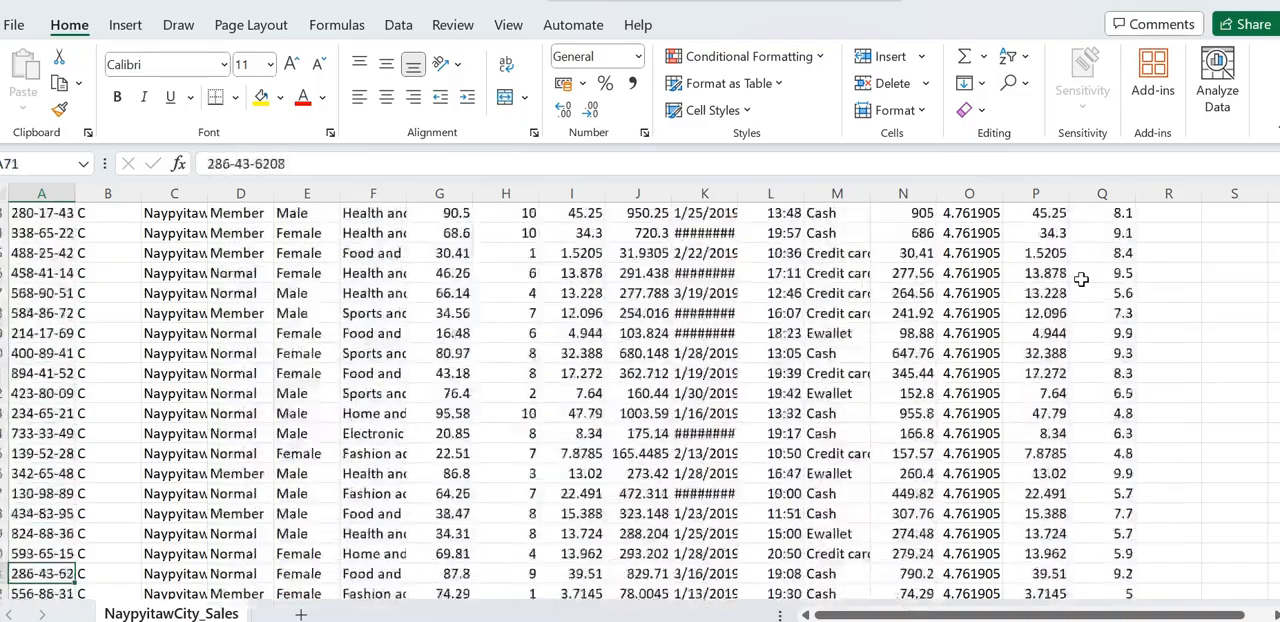
pyautogui.press('Down')
pyautogui.press('Down')
pyautogui.press('Down')
pyautogui.press('Down')
pyautogui.press('Down')
pyautogui.press('Down')
pyautogui.press('Down')
pyautogui.press('Down')
pyautogui.press('Down')
pyautogui.press('Down')
pyautogui.press('Down')
pyautogui.press('Down')
pyautogui.press('Down')
pyautogui.press('Down')
pyautogui.press('Down')
pyautogui.press('Down')
pyautogui.press('Down')
pyautogui.press('Down')
pyautogui.press('Down')
pyautogui.press('Down')
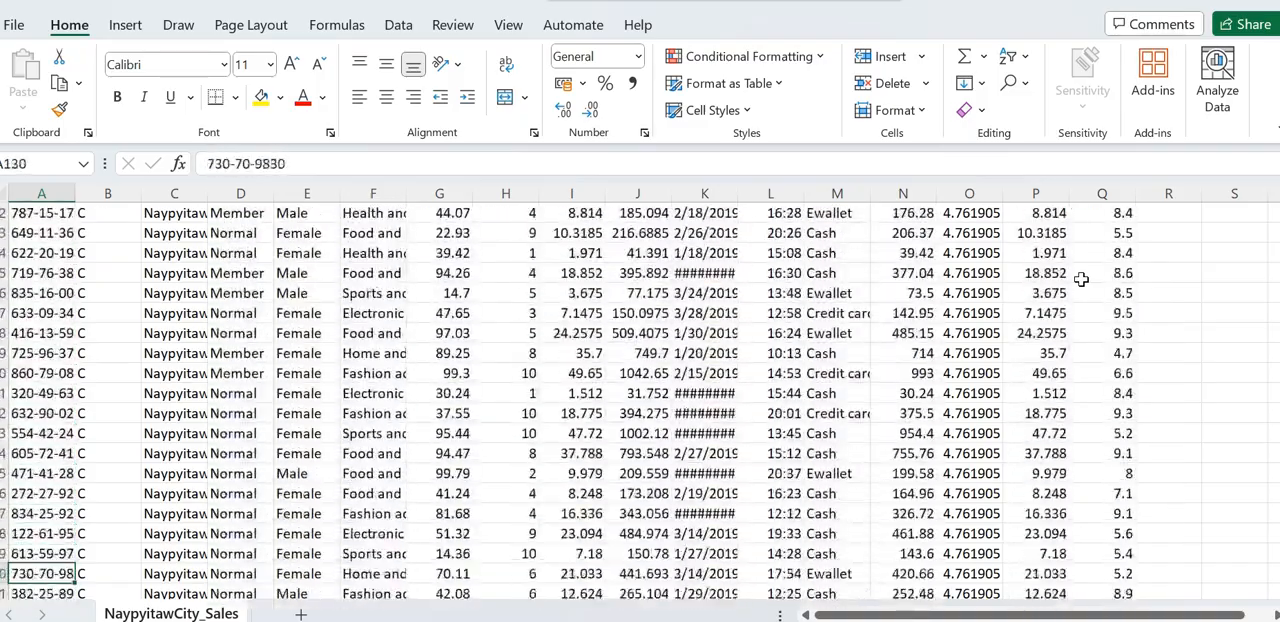
pyautogui.press('Down')
pyautogui.press('Down')
pyautogui.press('Down')
pyautogui.press('Down')
pyautogui.press('Down')
pyautogui.press('Down')
pyautogui.press('Down')
pyautogui.press('Down')
pyautogui.press('Down')
pyautogui.press('Down')
pyautogui.press('Down')
pyautogui.press('Down')
pyautogui.press('Down')
pyautogui.press('Down')
pyautogui.press('Down')
pyautogui.press('Down')
pyautogui.press('Down')
pyautogui.press('Down')
pyautogui.press('Down')
pyautogui.press('Down')
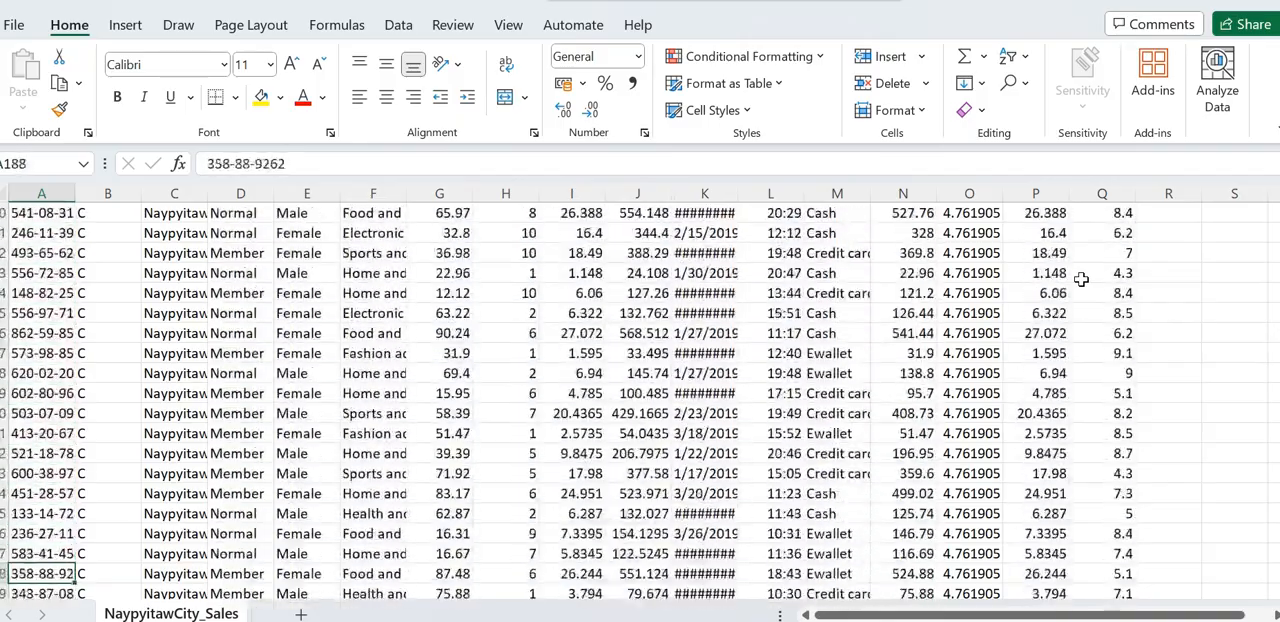
pyautogui.press('Down')
pyautogui.press('Down')
pyautogui.press('Down')
pyautogui.press('Down')
pyautogui.press('Down')
pyautogui.press('Down')
pyautogui.press('Down')
pyautogui.press('Down')
pyautogui.press('Down')
pyautogui.press('Down')
pyautogui.press('Down')
pyautogui.press('Down')
pyautogui.press('Down')
pyautogui.press('Down')
pyautogui.press('Down')
pyautogui.press('Down')
pyautogui.press('Down')
pyautogui.press('Down')
pyautogui.press('Down')
pyautogui.press('Down')
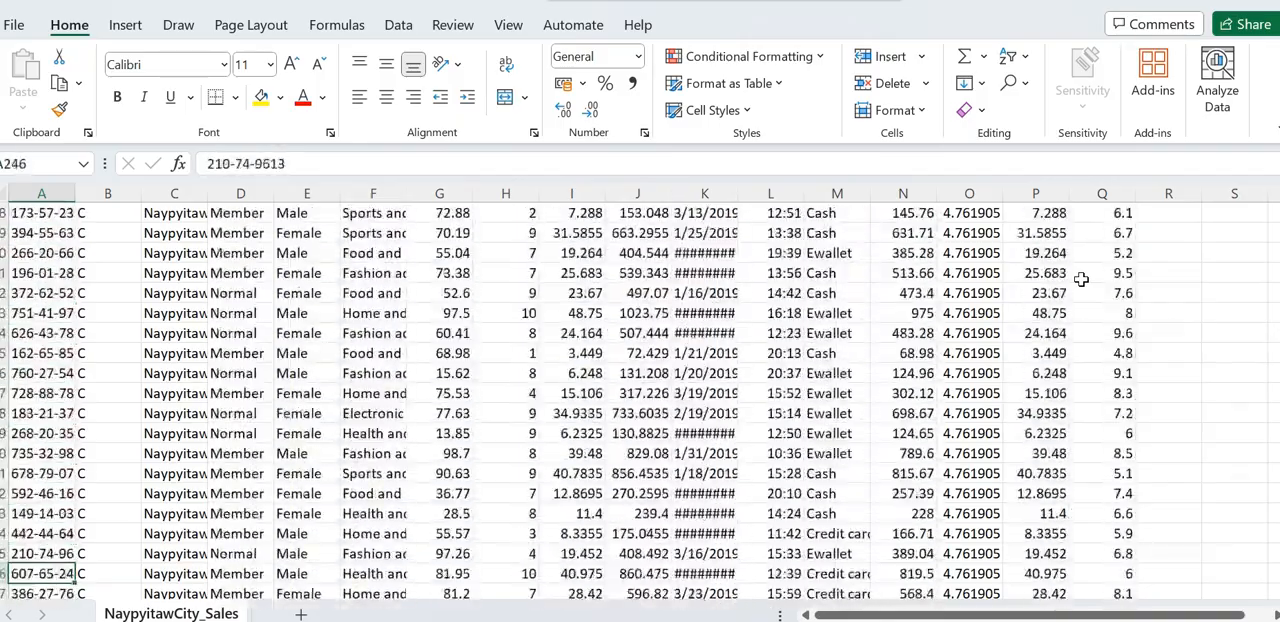
pyautogui.press('Down')
pyautogui.press('Down')
pyautogui.press('Down')
pyautogui.press('Down')
pyautogui.press('Down')
pyautogui.press('Down')
pyautogui.press('Down')
pyautogui.press('Down')
pyautogui.press('Down')
pyautogui.press('Down')
pyautogui.press('Down')
pyautogui.press('Down')
pyautogui.press('Down')
pyautogui.press('Down')
pyautogui.press('Down')
pyautogui.press('Down')
pyautogui.press('Down')
pyautogui.press('Down')
pyautogui.press('Down')
pyautogui.press('Down')
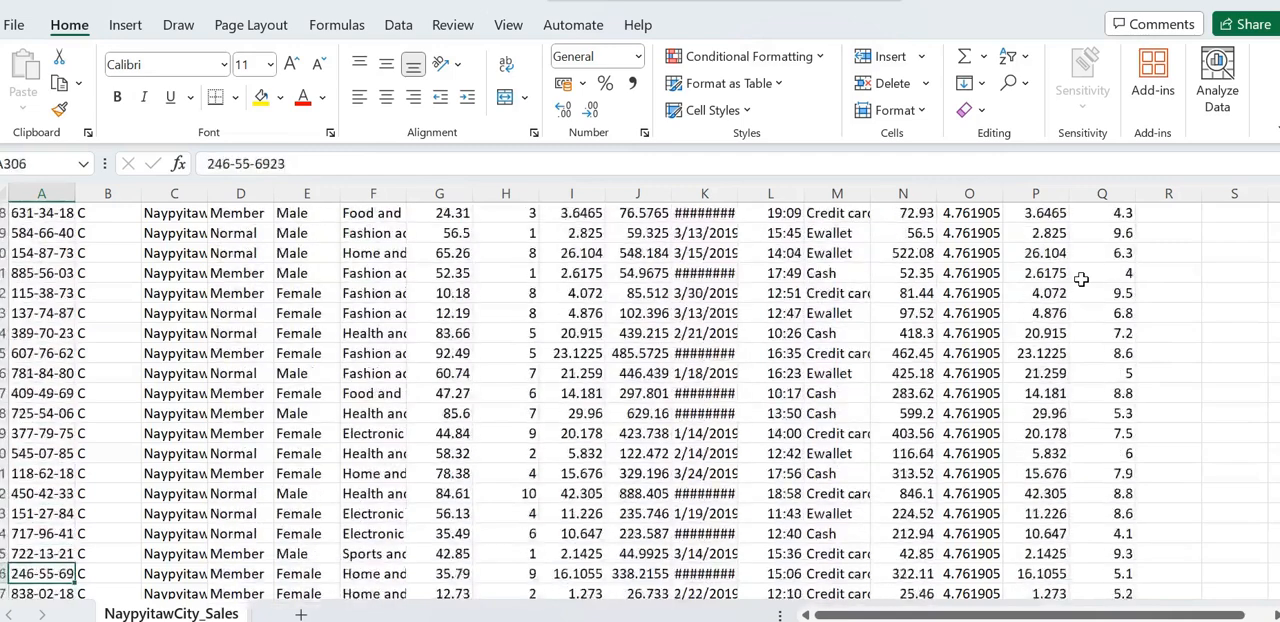
pyautogui.press('Down')
pyautogui.press('Down')
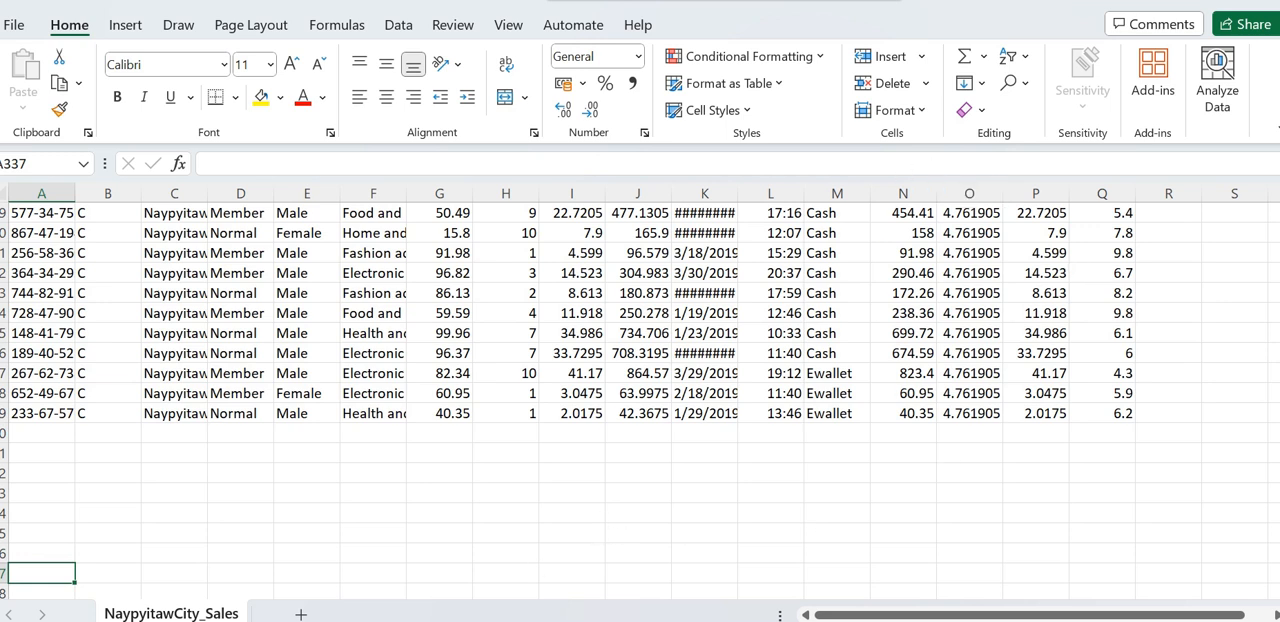
# - Switch to File Explorer and open the YangonCity_Sales CSV file from the Salesbycity folder in Excel
pyautogui.click(354, 608)
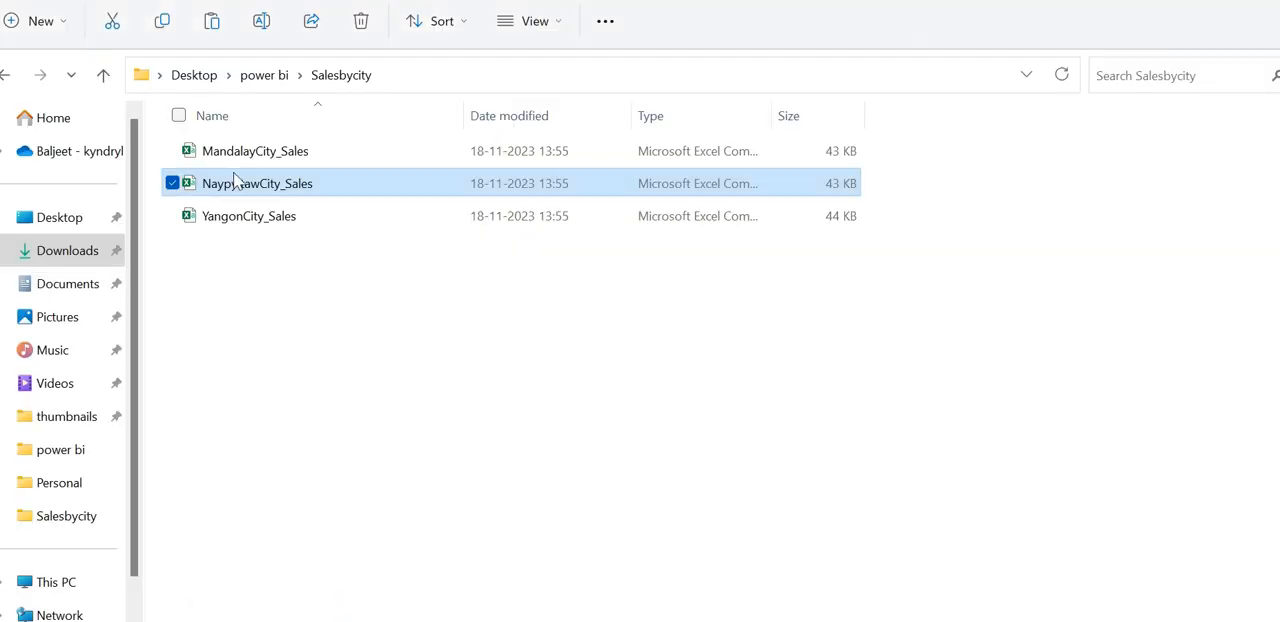
pyautogui.click(233, 222)
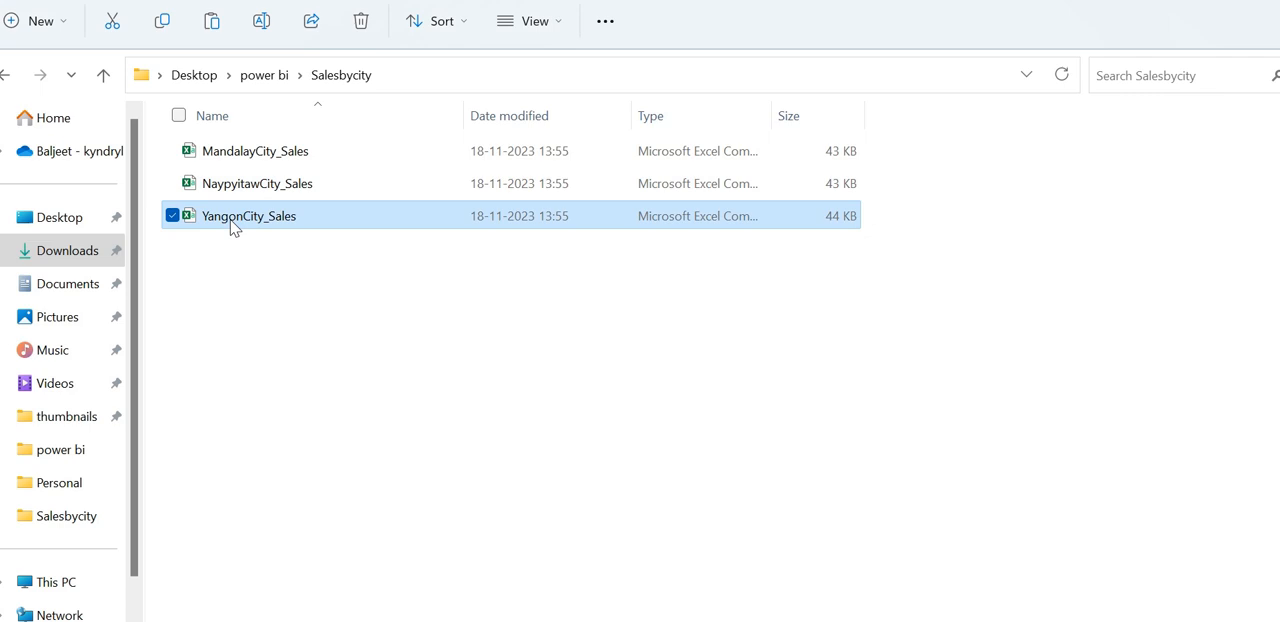
pyautogui.doubleClick(233, 222)
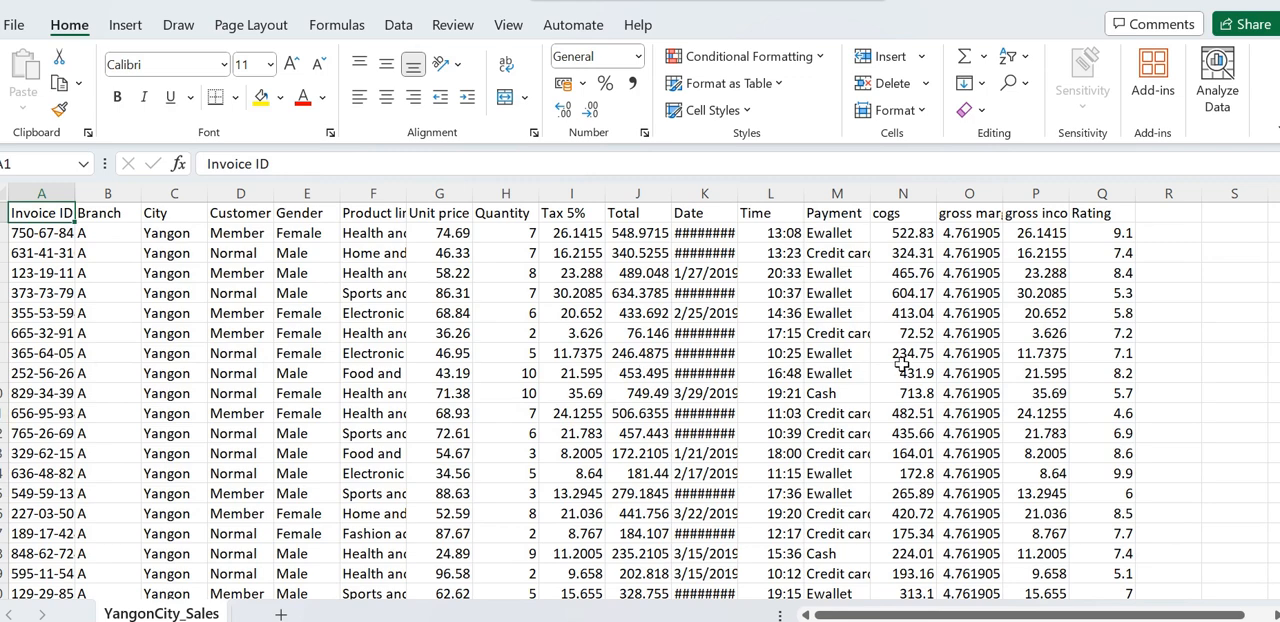
# - Examine the Yangon sales rows from the header down past the last record
pyautogui.press('Down')
pyautogui.press('Down')
pyautogui.press('Down')
pyautogui.press('Down')
pyautogui.press('Down')
pyautogui.press('Down')
pyautogui.press('Down')
pyautogui.press('Down')
pyautogui.press('Down')
pyautogui.press('Down')
pyautogui.press('Down')
pyautogui.press('Down')
pyautogui.press('Down')
pyautogui.press('Down')
pyautogui.press('Down')
pyautogui.press('Down')
pyautogui.press('Down')
pyautogui.press('Down')
pyautogui.press('Down')
pyautogui.press('Down')
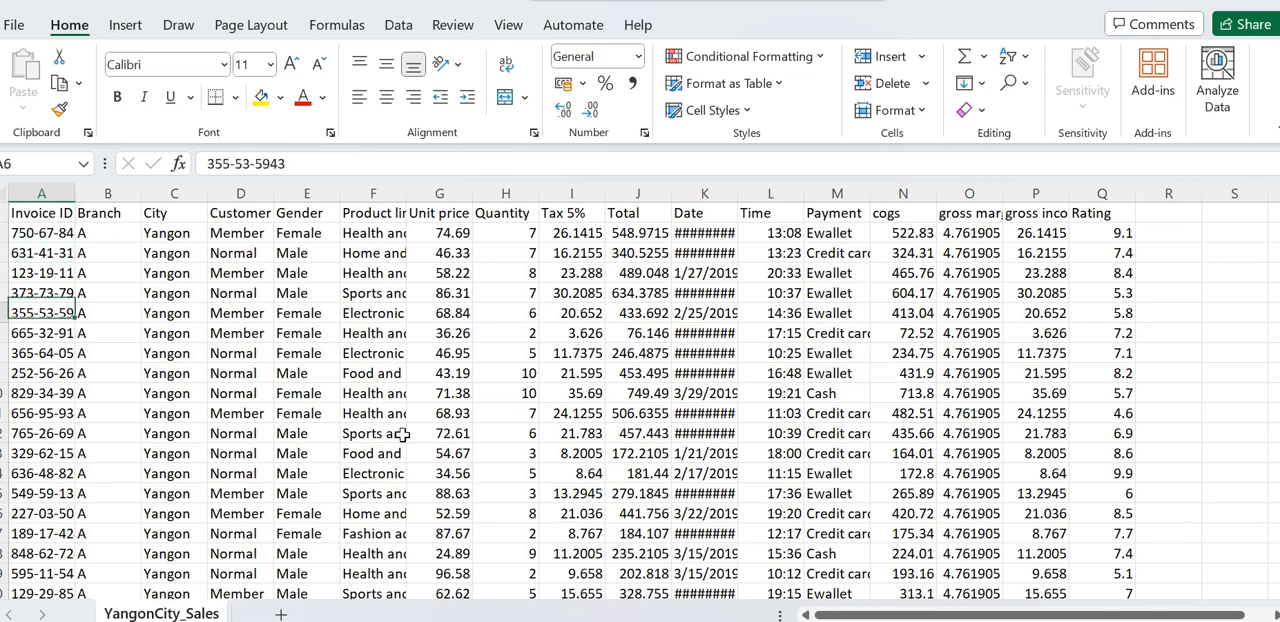
pyautogui.press('Down')
pyautogui.press('Down')
pyautogui.press('Down')
pyautogui.press('Down')
pyautogui.press('Down')
pyautogui.press('Down')
pyautogui.press('Down')
pyautogui.press('Down')
pyautogui.press('Down')
pyautogui.press('Down')
pyautogui.press('Down')
pyautogui.press('Down')
pyautogui.press('Down')
pyautogui.press('Down')
pyautogui.press('Down')
pyautogui.press('Down')
pyautogui.press('Down')
pyautogui.press('Down')
pyautogui.press('Down')
pyautogui.press('Down')
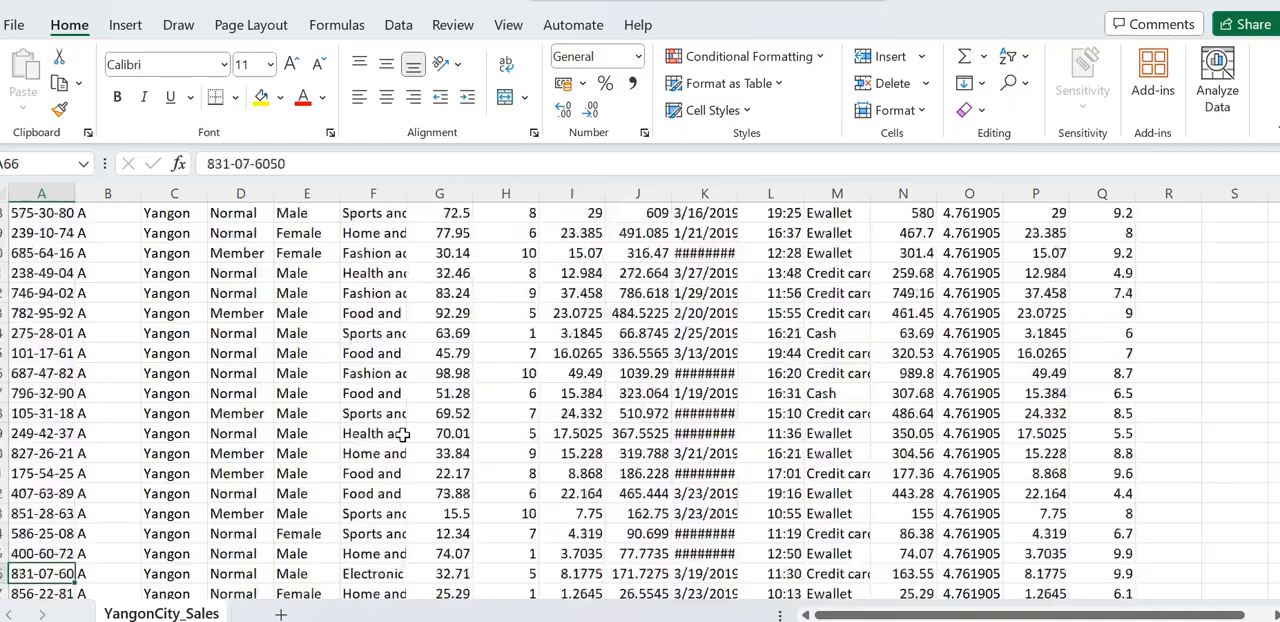
pyautogui.press('Down')
pyautogui.press('Down')
pyautogui.press('Down')
pyautogui.press('Down')
pyautogui.press('Down')
pyautogui.press('Down')
pyautogui.press('Down')
pyautogui.press('Down')
pyautogui.press('Down')
pyautogui.press('Down')
pyautogui.press('Down')
pyautogui.press('Down')
pyautogui.press('Down')
pyautogui.press('Down')
pyautogui.press('Down')
pyautogui.press('Down')
pyautogui.press('Down')
pyautogui.press('Down')
pyautogui.press('Down')
pyautogui.press('Down')
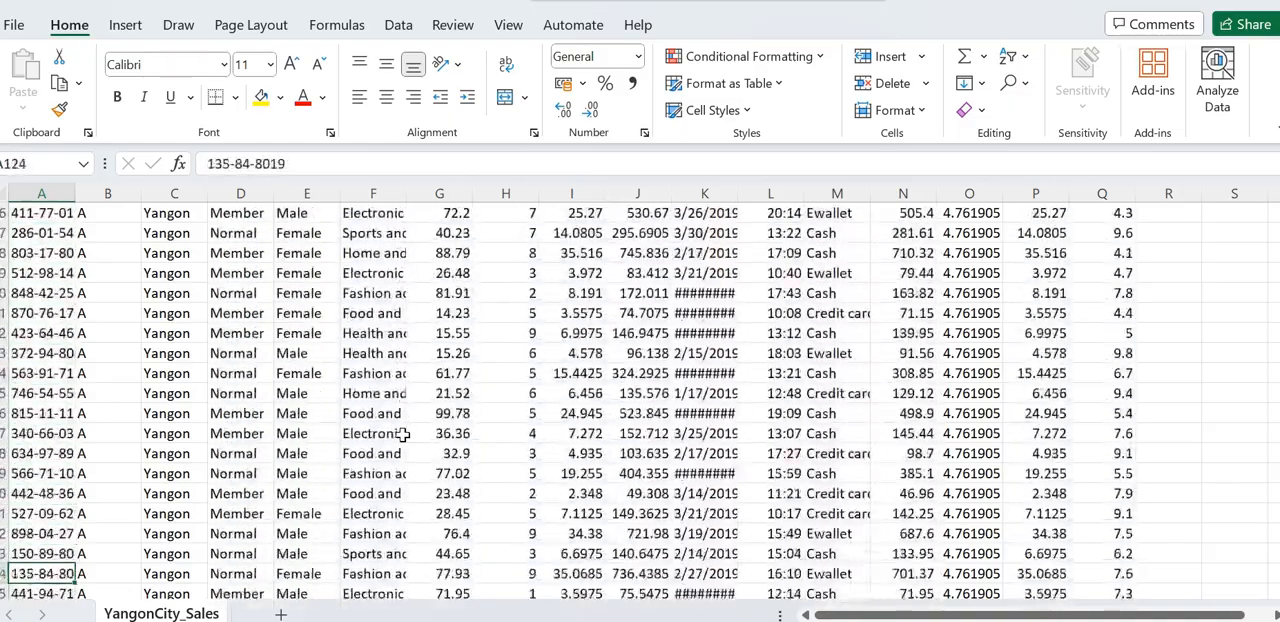
pyautogui.press('Down')
pyautogui.press('Down')
pyautogui.press('Down')
pyautogui.press('Down')
pyautogui.press('Down')
pyautogui.press('Down')
pyautogui.press('Down')
pyautogui.press('Down')
pyautogui.press('Down')
pyautogui.press('Down')
pyautogui.press('Down')
pyautogui.press('Down')
pyautogui.press('Down')
pyautogui.press('Down')
pyautogui.press('Down')
pyautogui.press('Down')
pyautogui.press('Down')
pyautogui.press('Down')
pyautogui.press('Down')
pyautogui.press('Down')
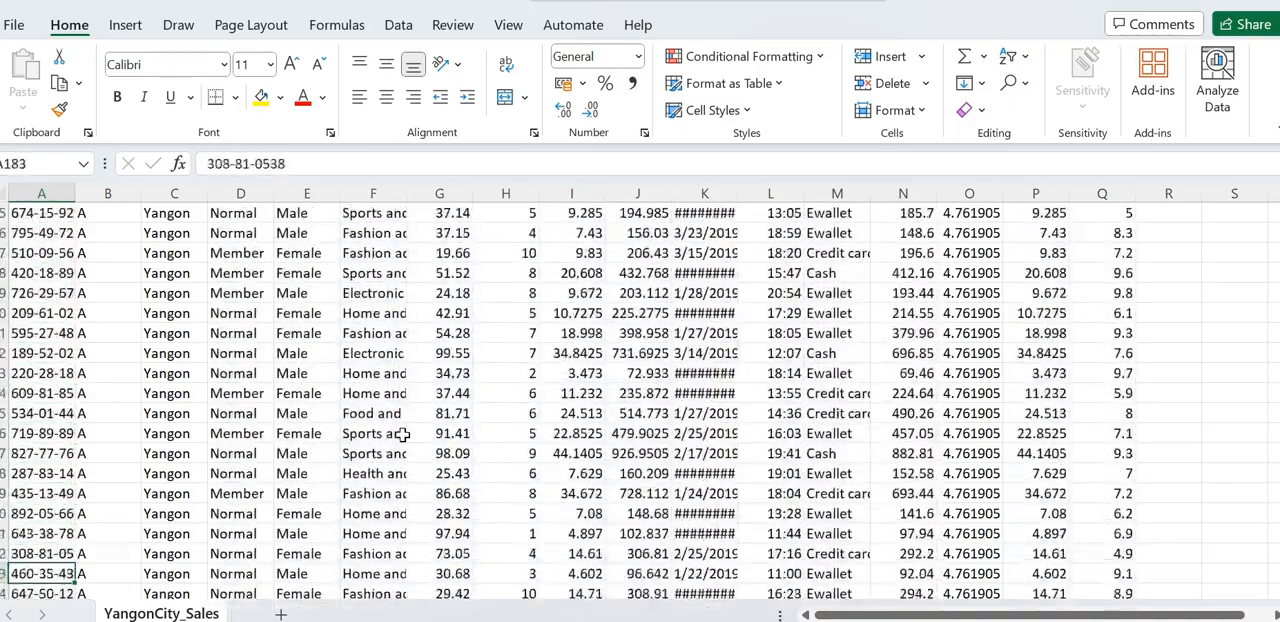
pyautogui.press('Down')
pyautogui.press('Down')
pyautogui.press('Down')
pyautogui.press('Down')
pyautogui.press('Down')
pyautogui.press('Down')
pyautogui.press('Down')
pyautogui.press('Down')
pyautogui.press('Down')
pyautogui.press('Down')
pyautogui.press('Down')
pyautogui.press('Down')
pyautogui.press('Down')
pyautogui.press('Down')
pyautogui.press('Down')
pyautogui.press('Down')
pyautogui.press('Down')
pyautogui.press('Down')
pyautogui.press('Down')
pyautogui.press('Down')
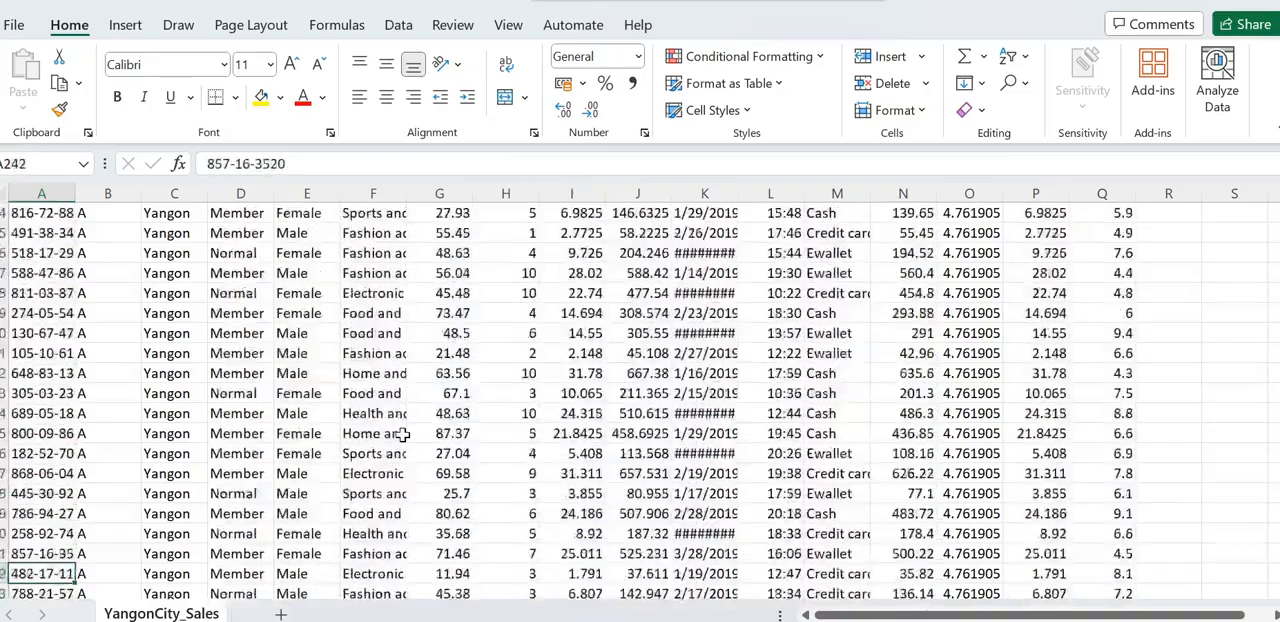
pyautogui.press('Down')
pyautogui.press('Down')
pyautogui.press('Down')
pyautogui.press('Down')
pyautogui.press('Down')
pyautogui.press('Down')
pyautogui.press('Down')
pyautogui.press('Down')
pyautogui.press('Down')
pyautogui.press('Down')
pyautogui.press('Down')
pyautogui.press('Down')
pyautogui.press('Down')
pyautogui.press('Down')
pyautogui.press('Down')
pyautogui.press('Down')
pyautogui.press('Down')
pyautogui.press('Down')
pyautogui.press('Down')
pyautogui.press('Down')
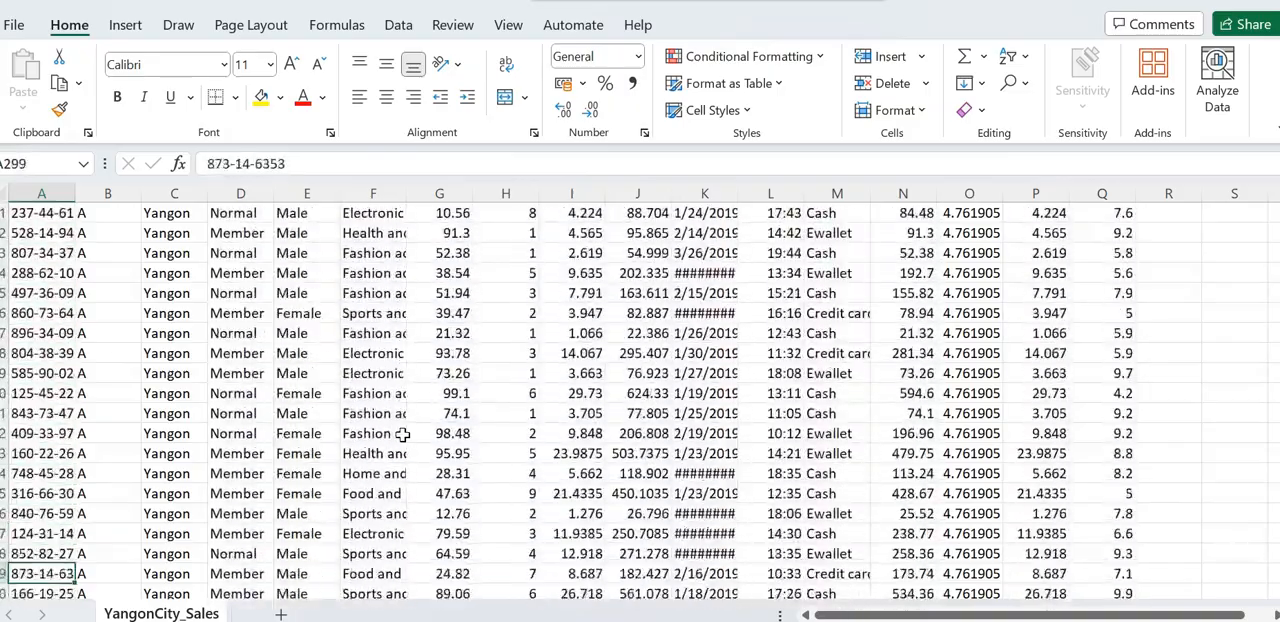
pyautogui.press('Down')
pyautogui.press('Down')
pyautogui.press('Down')
pyautogui.press('Down')
pyautogui.press('Down')
pyautogui.press('Down')
pyautogui.press('Down')
pyautogui.press('Down')
pyautogui.press('Down')
pyautogui.press('Down')
pyautogui.press('Down')
pyautogui.press('Down')
pyautogui.press('Down')
pyautogui.press('Down')
pyautogui.press('Down')
pyautogui.press('Down')
pyautogui.press('Down')
pyautogui.press('Down')
pyautogui.press('Down')
pyautogui.press('Down')
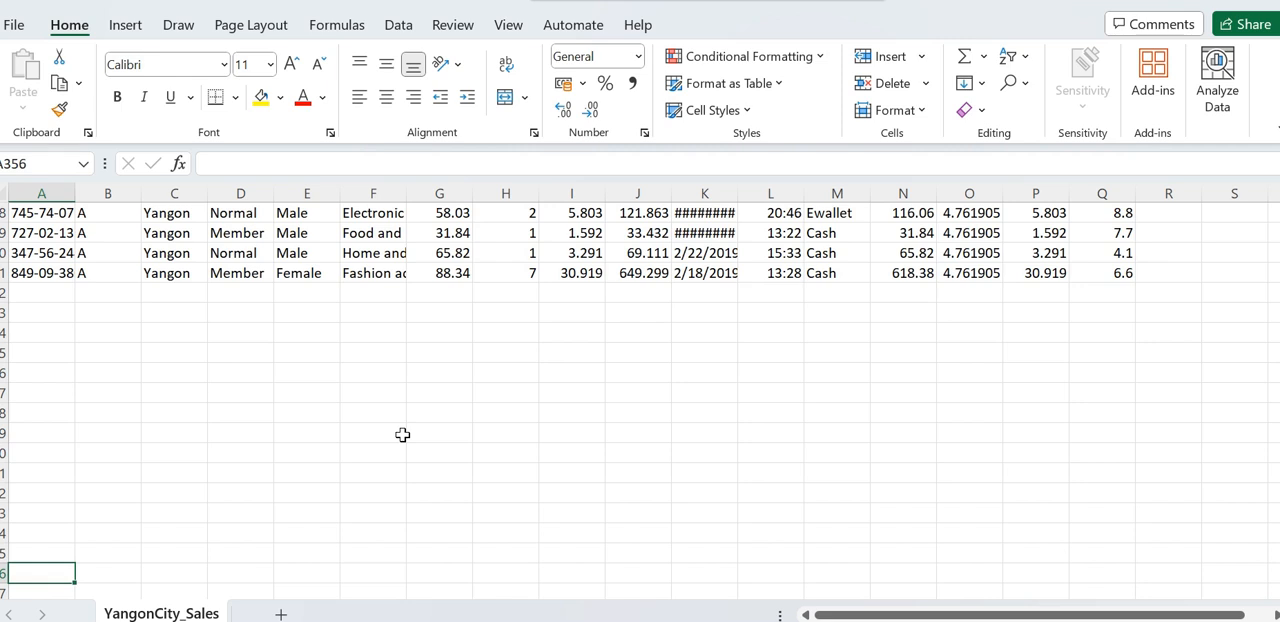
# - Examine the Yangon sales rows from the last record back up to around row 240
pyautogui.press('Up')
pyautogui.press('Up')
pyautogui.press('Up')
pyautogui.press('Up')
pyautogui.press('Up')
pyautogui.press('Up')
pyautogui.press('Up')
pyautogui.press('Up')
pyautogui.press('Up')
pyautogui.press('Up')
pyautogui.press('Up')
pyautogui.press('Up')
pyautogui.press('Up')
pyautogui.press('Up')
pyautogui.press('Up')
pyautogui.press('Up')
pyautogui.press('Up')
pyautogui.press('Up')
pyautogui.press('Up')
pyautogui.press('Up')
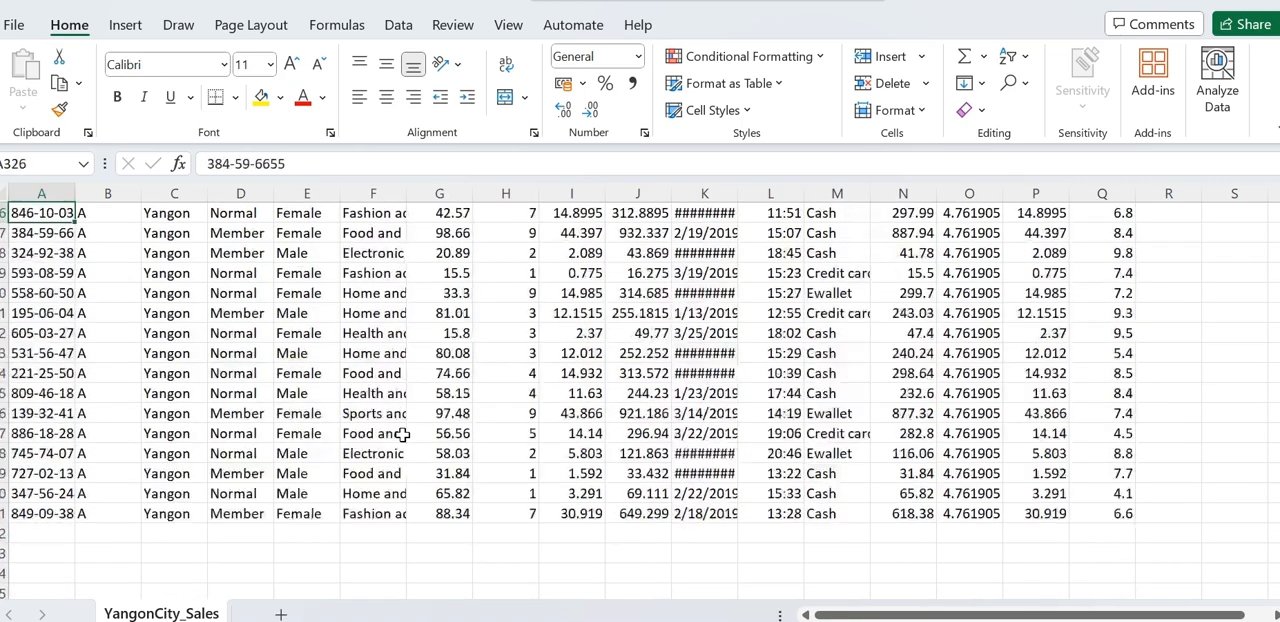
pyautogui.press('Up')
pyautogui.press('Up')
pyautogui.press('Up')
pyautogui.press('Up')
pyautogui.press('Up')
pyautogui.press('Up')
pyautogui.press('Up')
pyautogui.press('Up')
pyautogui.press('Up')
pyautogui.press('Up')
pyautogui.press('Up')
pyautogui.press('Up')
pyautogui.press('Up')
pyautogui.press('Up')
pyautogui.press('Up')
pyautogui.press('Up')
pyautogui.press('Up')
pyautogui.press('Up')
pyautogui.press('Up')
pyautogui.press('Up')
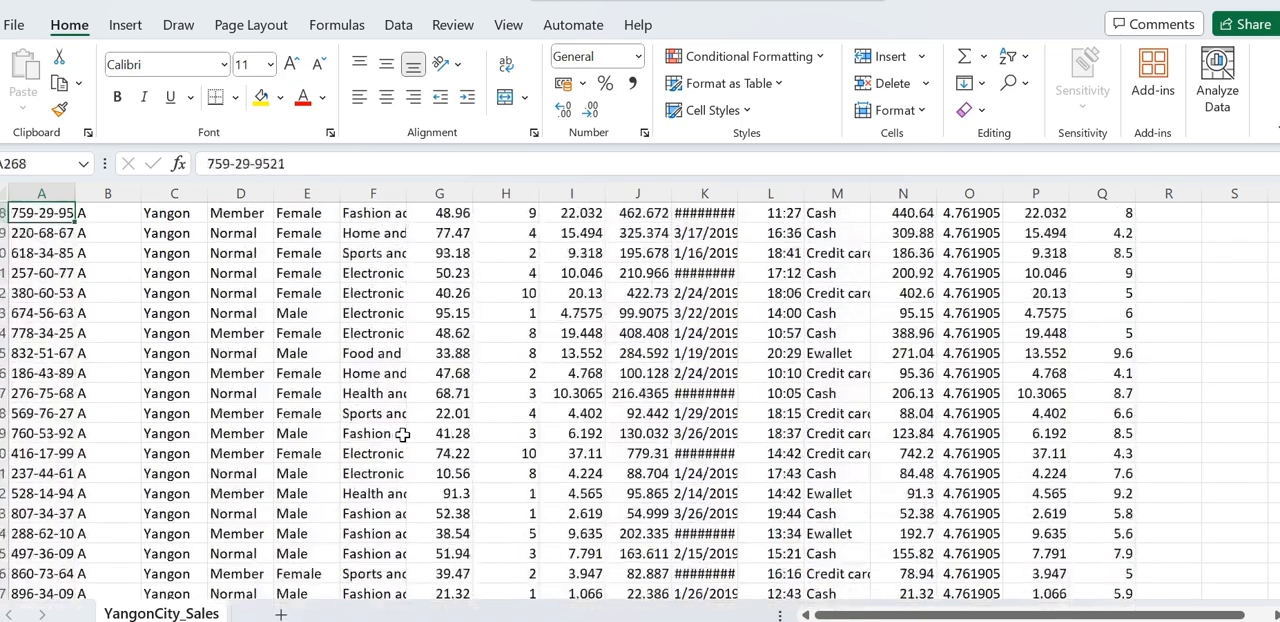
pyautogui.press('Up')
pyautogui.press('Up')
pyautogui.press('Up')
pyautogui.press('Up')
pyautogui.press('Up')
pyautogui.press('Up')
pyautogui.press('Up')
pyautogui.press('Up')
pyautogui.press('Up')
pyautogui.press('Up')
pyautogui.press('Up')
pyautogui.press('Up')
pyautogui.press('Up')
pyautogui.press('Up')
pyautogui.press('Up')
pyautogui.press('Up')
pyautogui.press('Up')
pyautogui.press('Up')
pyautogui.press('Up')
pyautogui.press('Up')
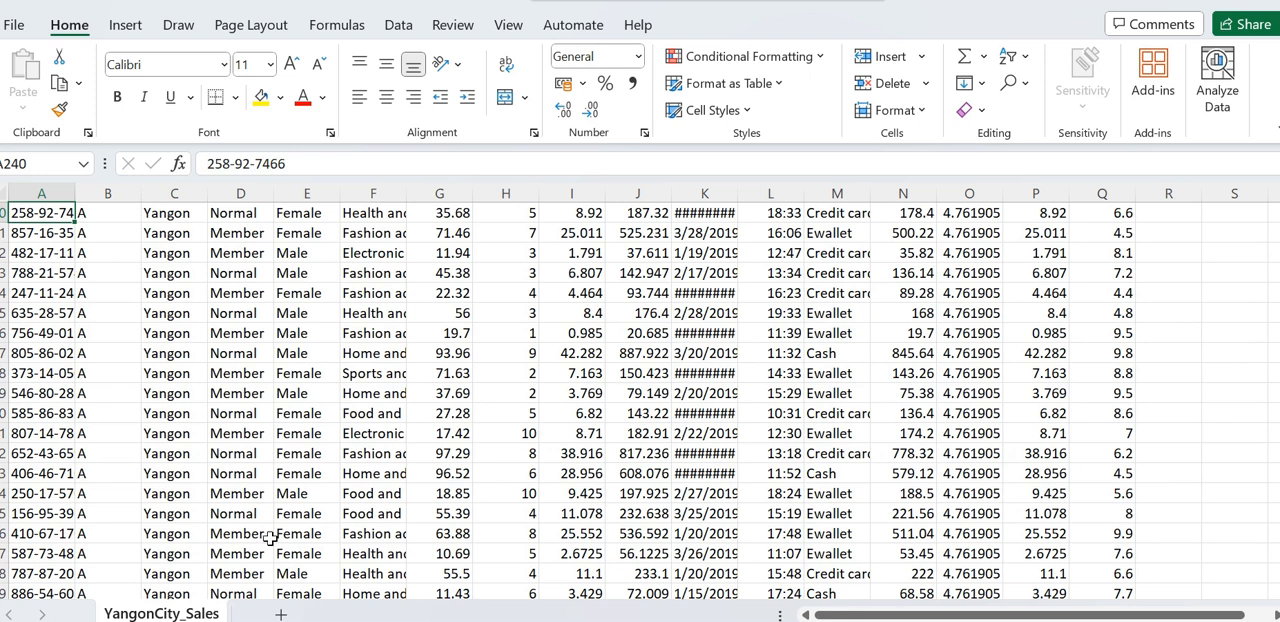
# - Switch to the Power_bi_report1 report in Power BI Desktop and start a new data connection of type Folder
pyautogui.moveTo(618, 621)
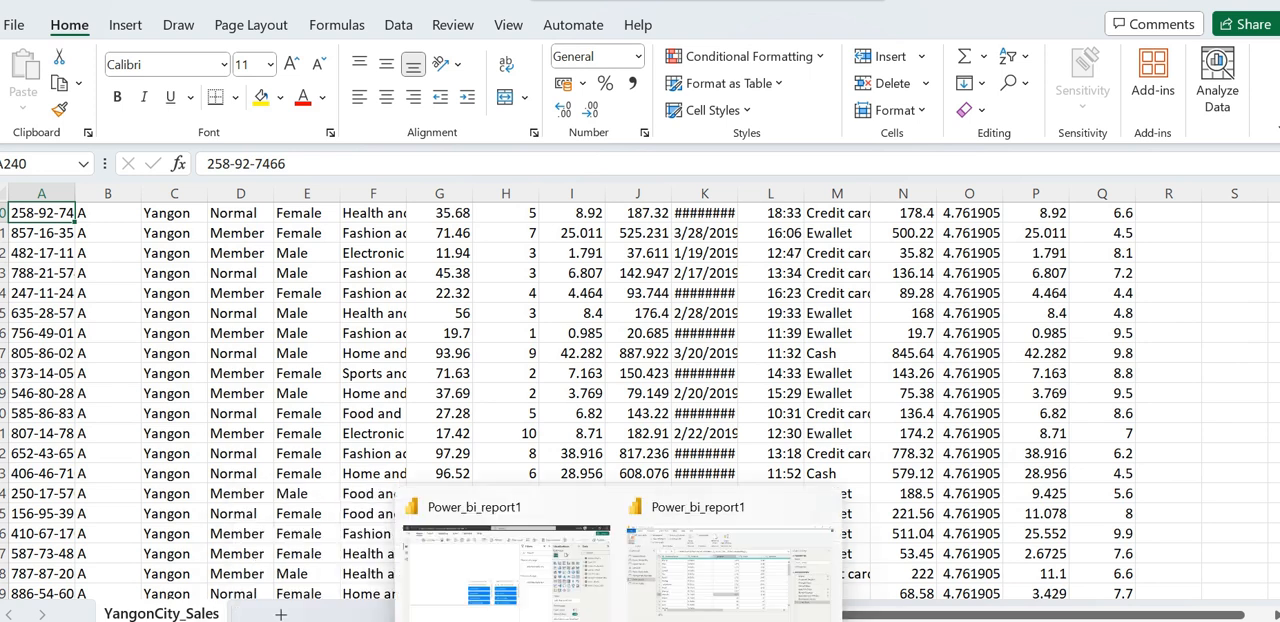
pyautogui.click(520, 588)
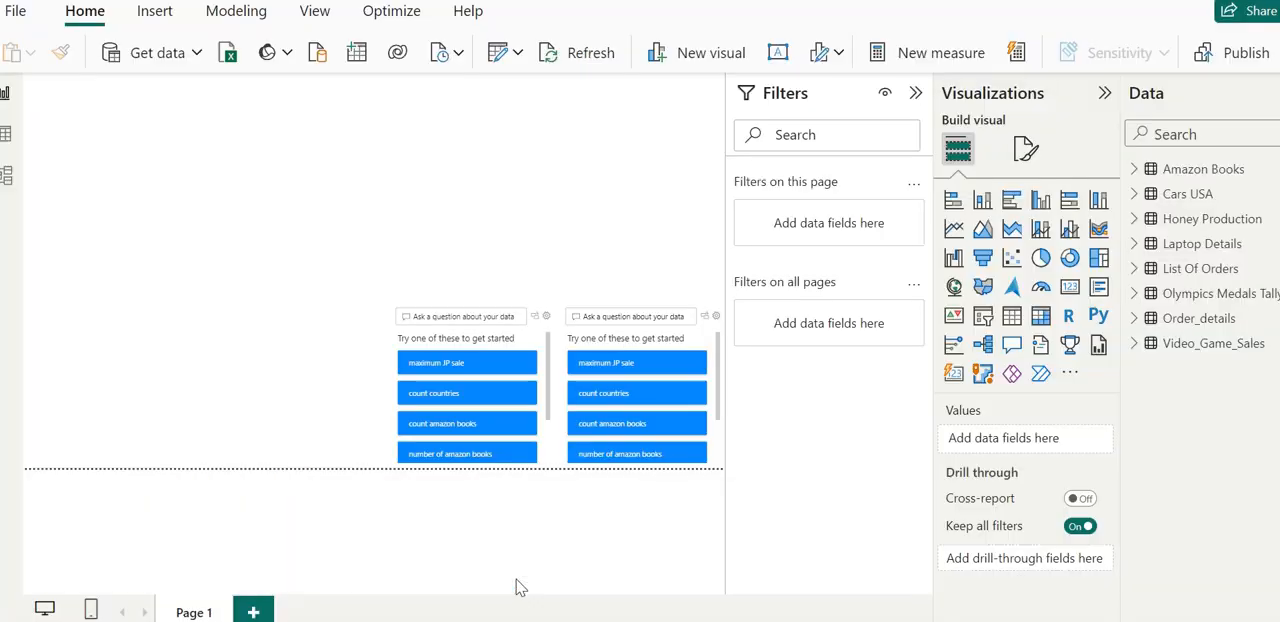
pyautogui.click(198, 55)
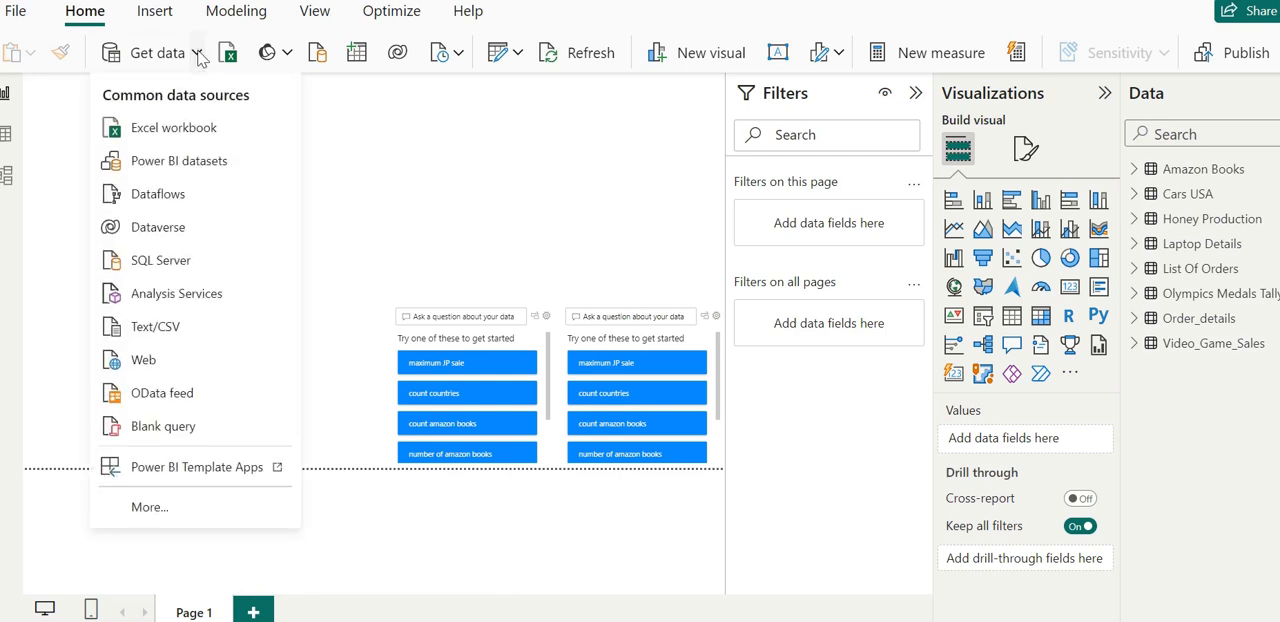
pyautogui.click(146, 508)
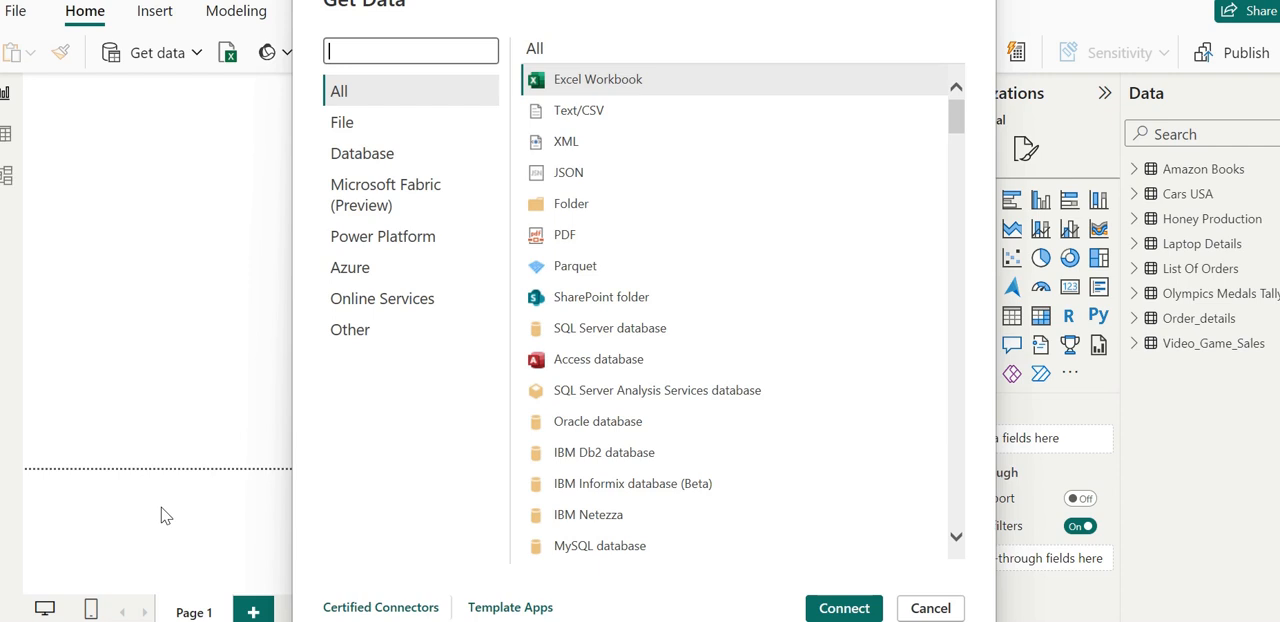
pyautogui.click(557, 210)
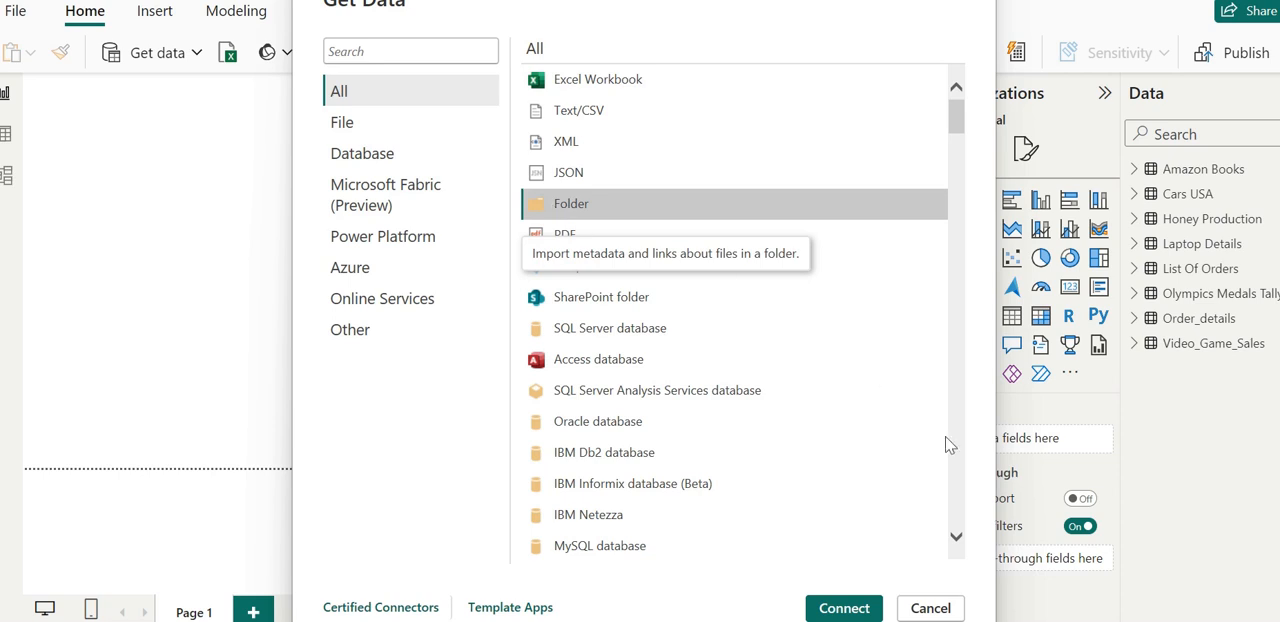
pyautogui.click(845, 610)
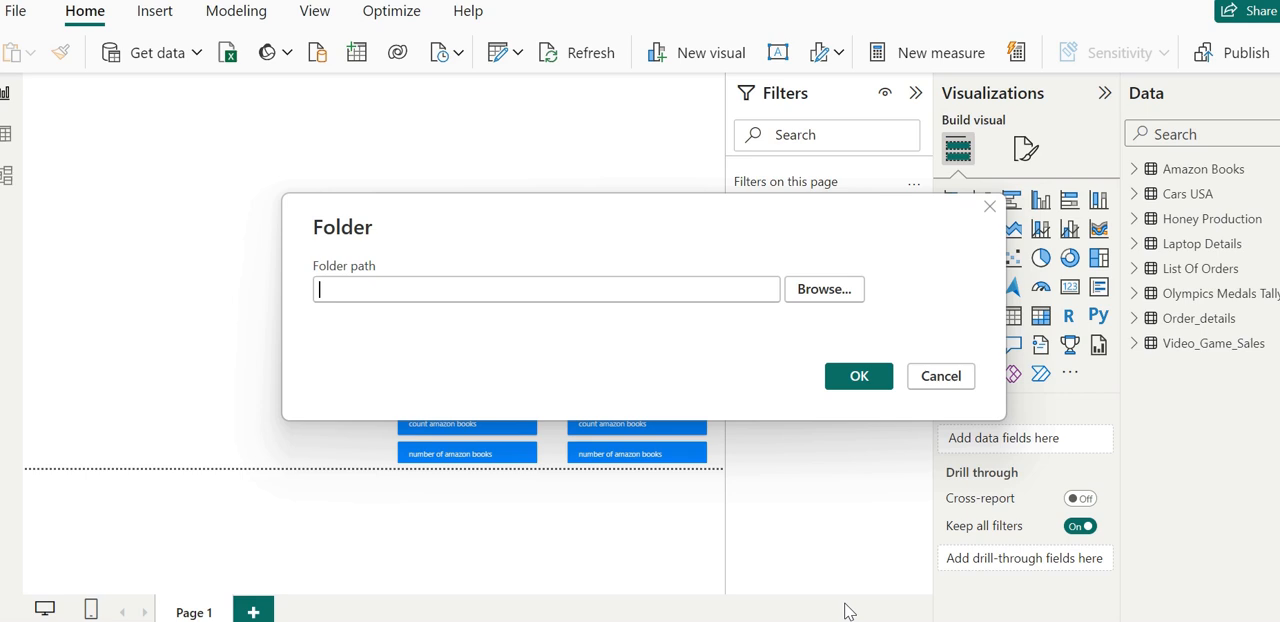
# - Choose the Desktop > power bi > Salesbycity folder as the source and open its file list in Power Query for transformation
pyautogui.click(852, 283)
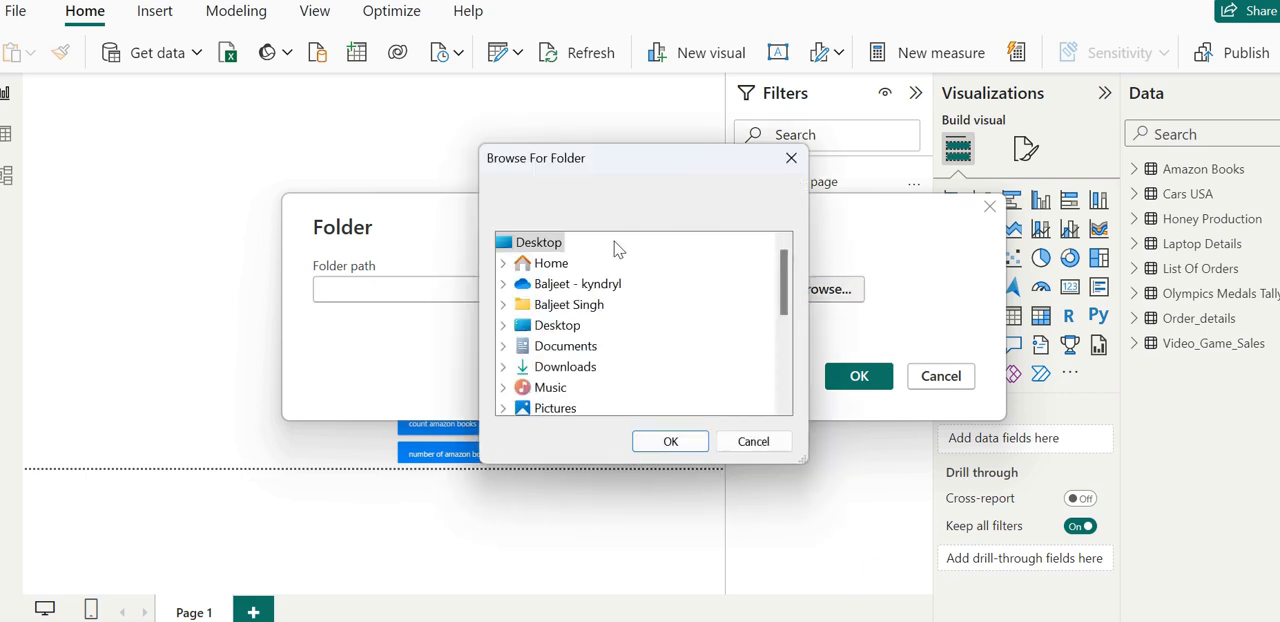
pyautogui.click(576, 331)
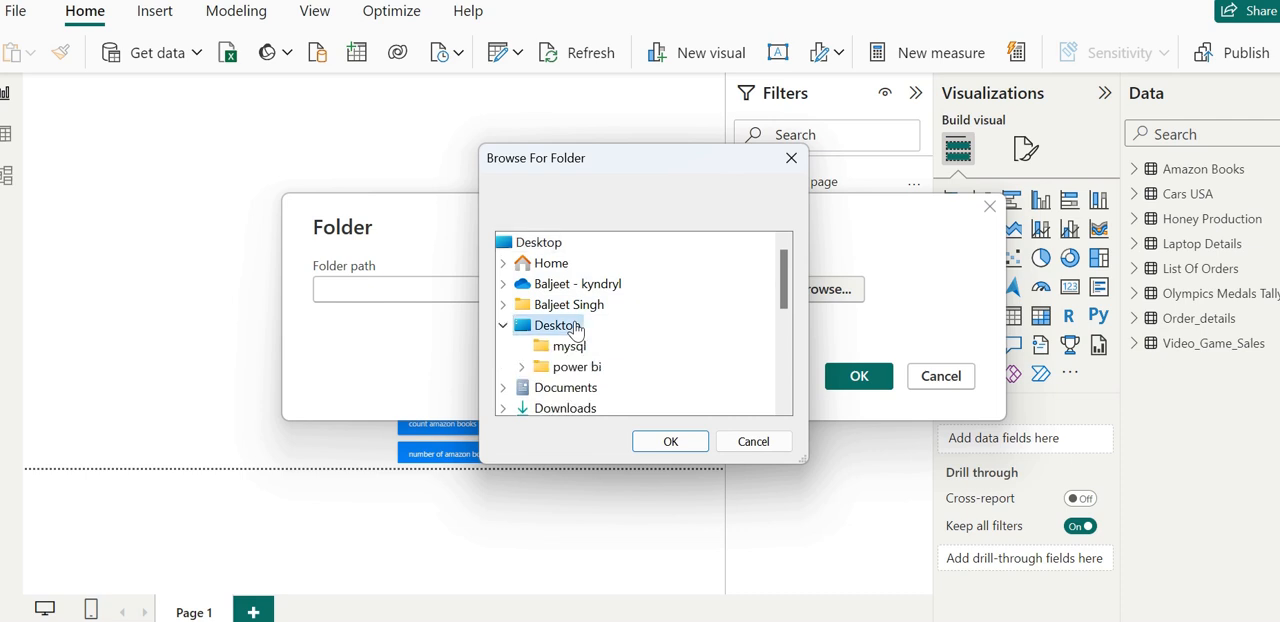
pyautogui.click(574, 374)
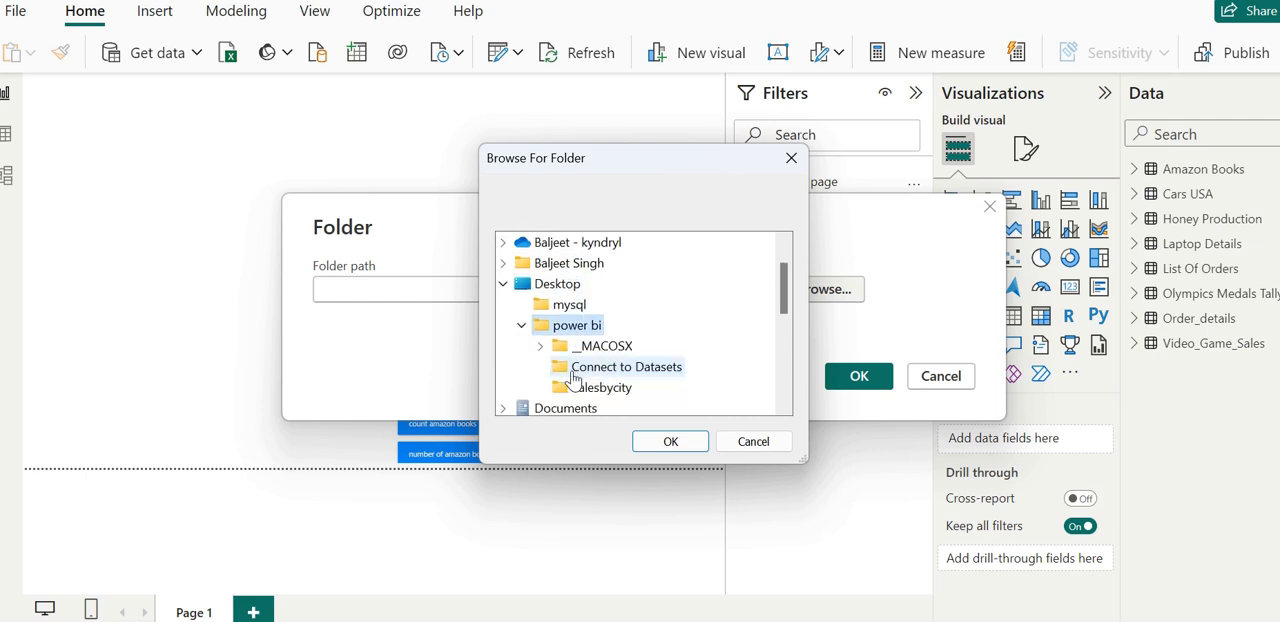
pyautogui.click(592, 390)
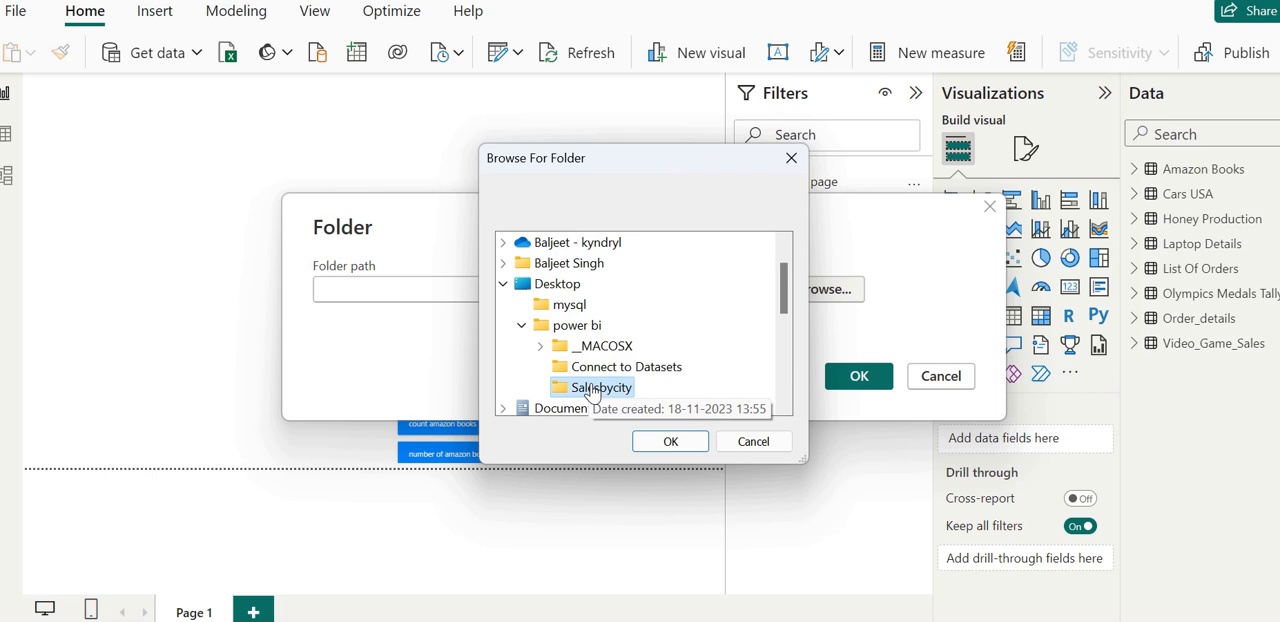
pyautogui.click(668, 441)
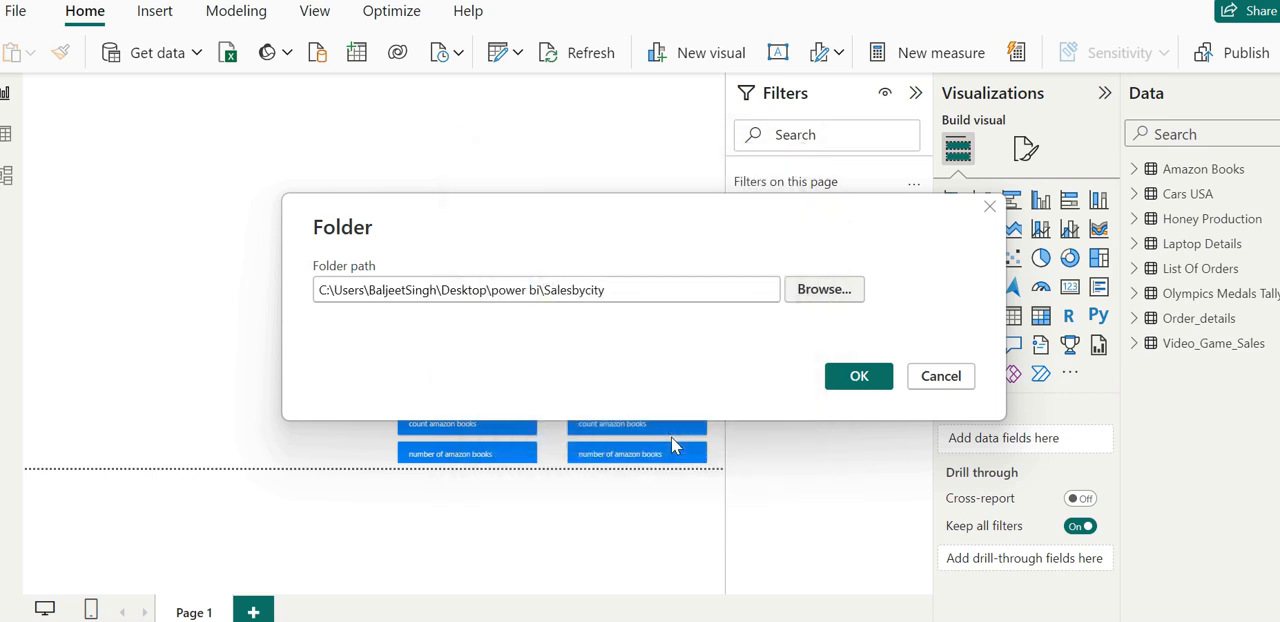
pyautogui.click(855, 377)
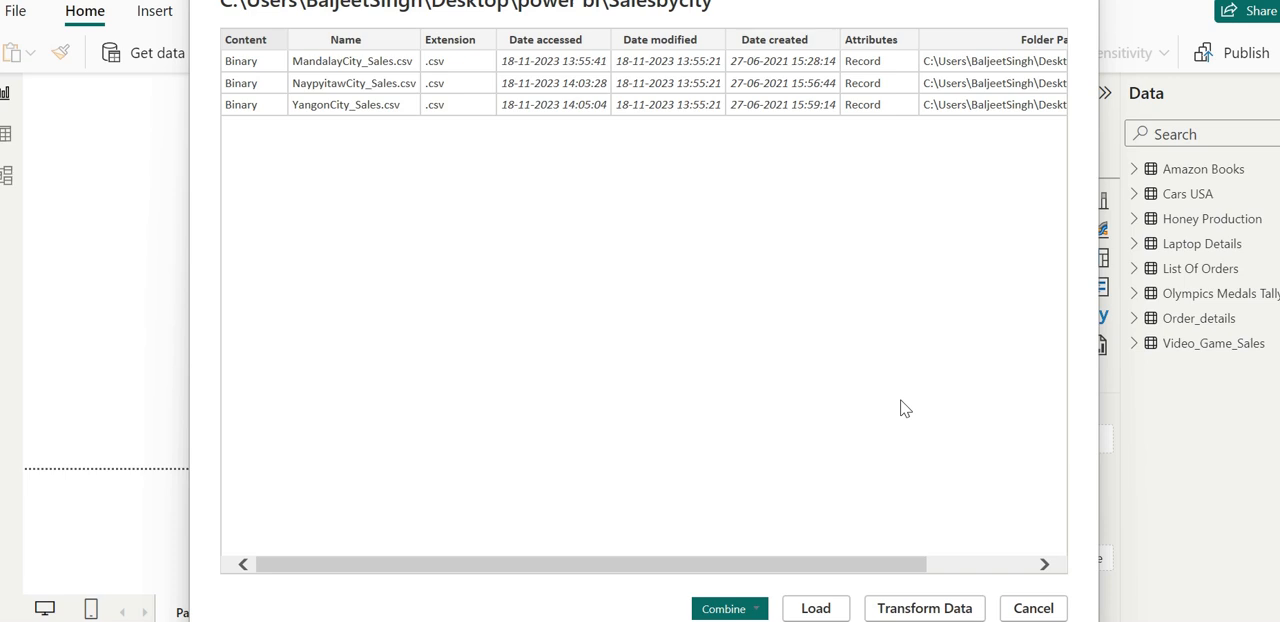
pyautogui.click(920, 608)
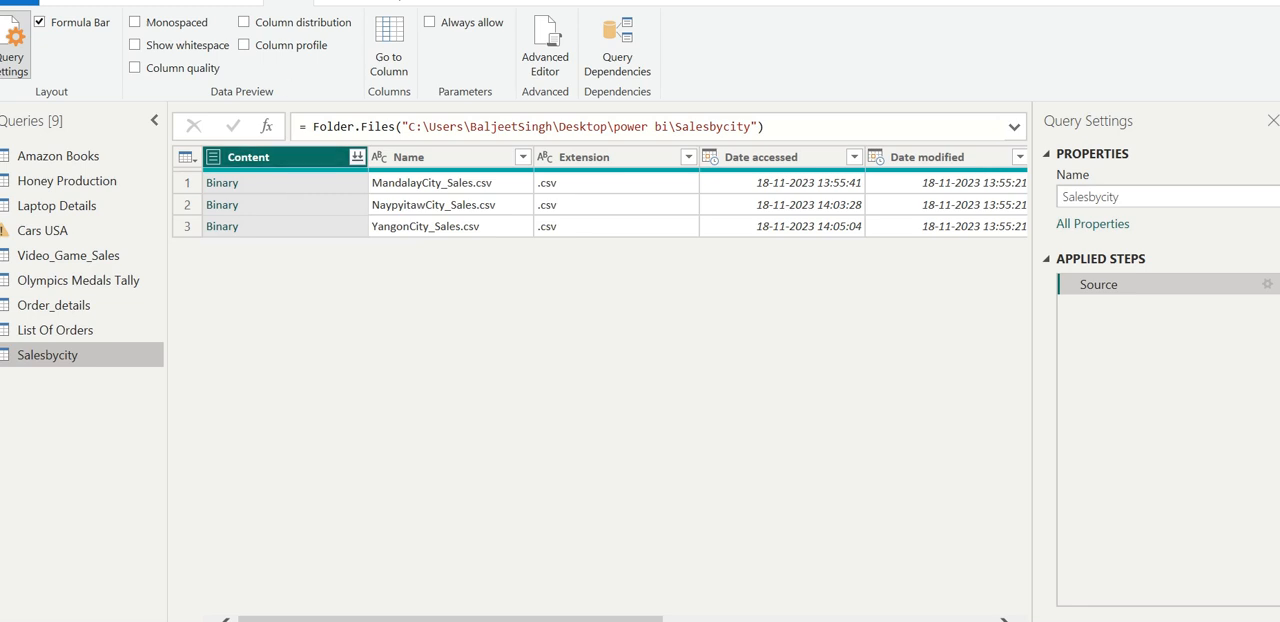
# - Turn on Show whitespace for the data preview, keep the ribbon expanded, and return to the home commands
pyautogui.doubleClick(289, 2)
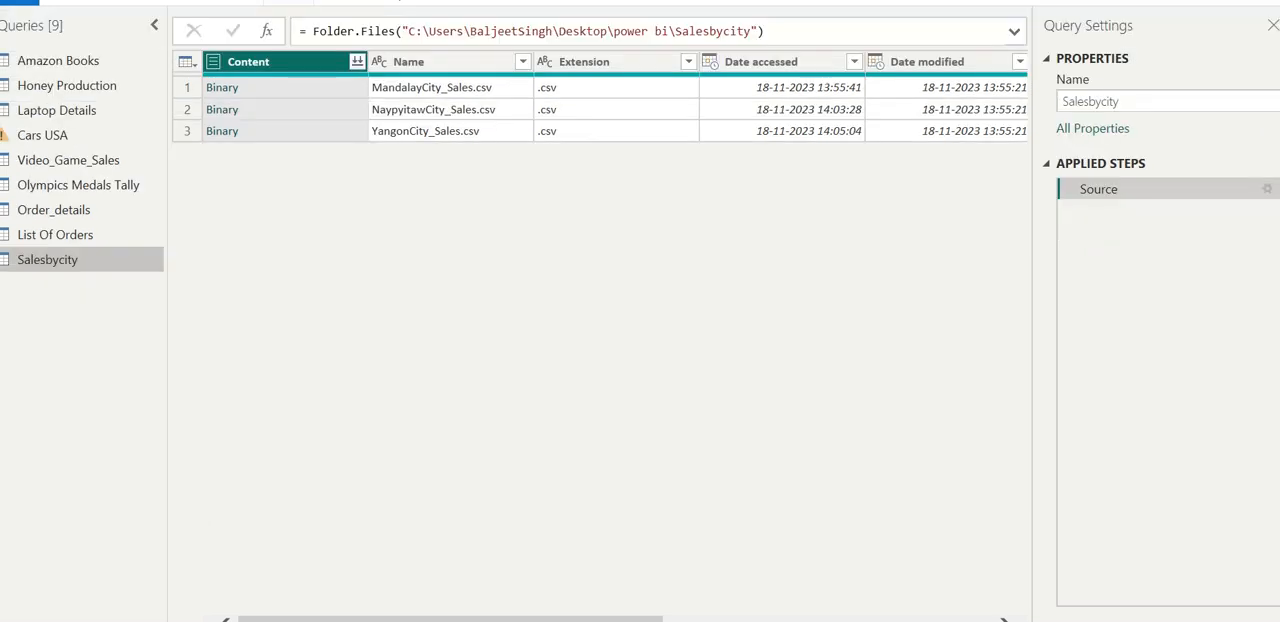
pyautogui.click(289, 2)
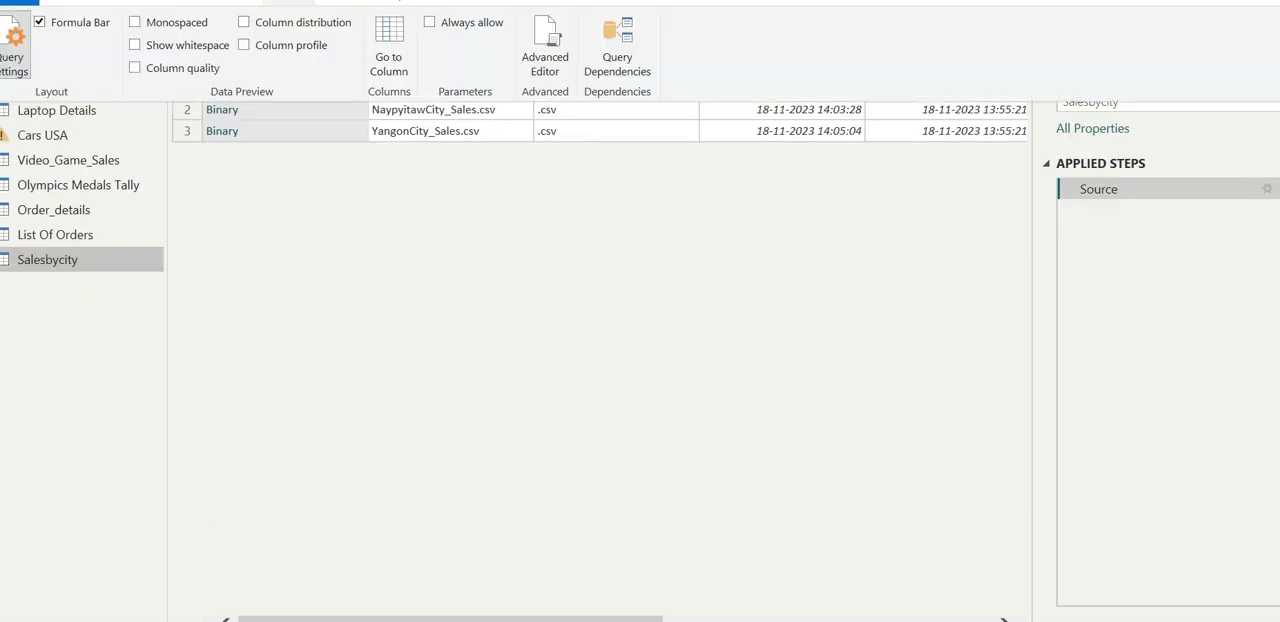
pyautogui.click(136, 48)
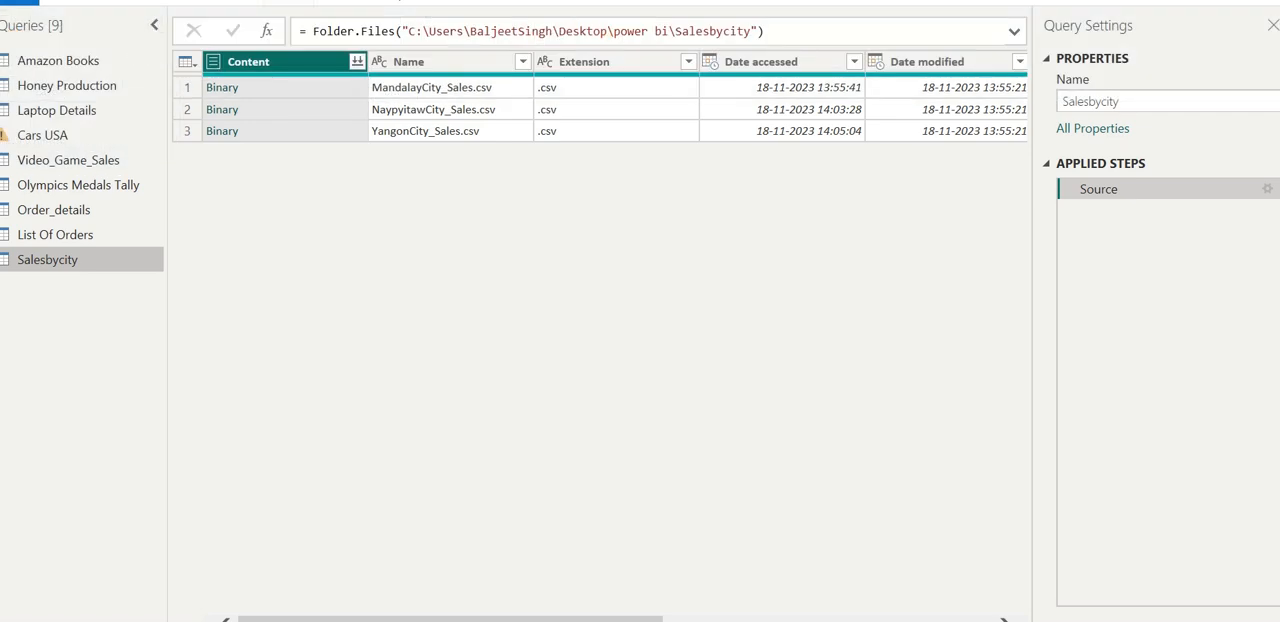
pyautogui.doubleClick(289, 2)
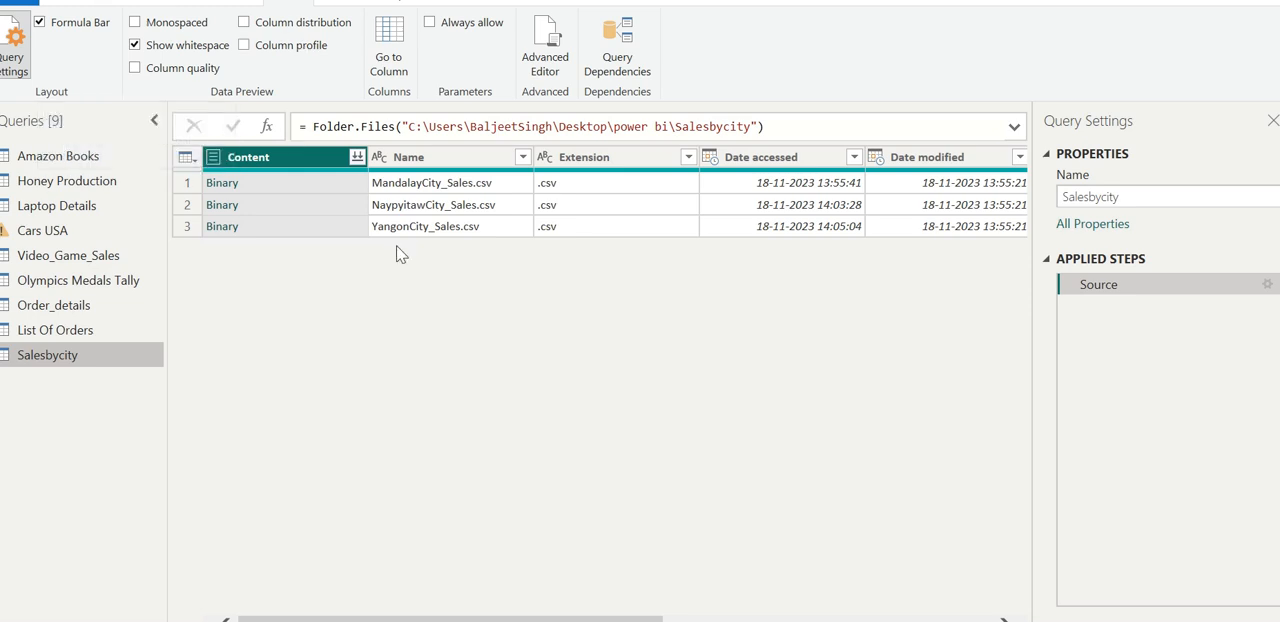
pyautogui.click(67, 1)
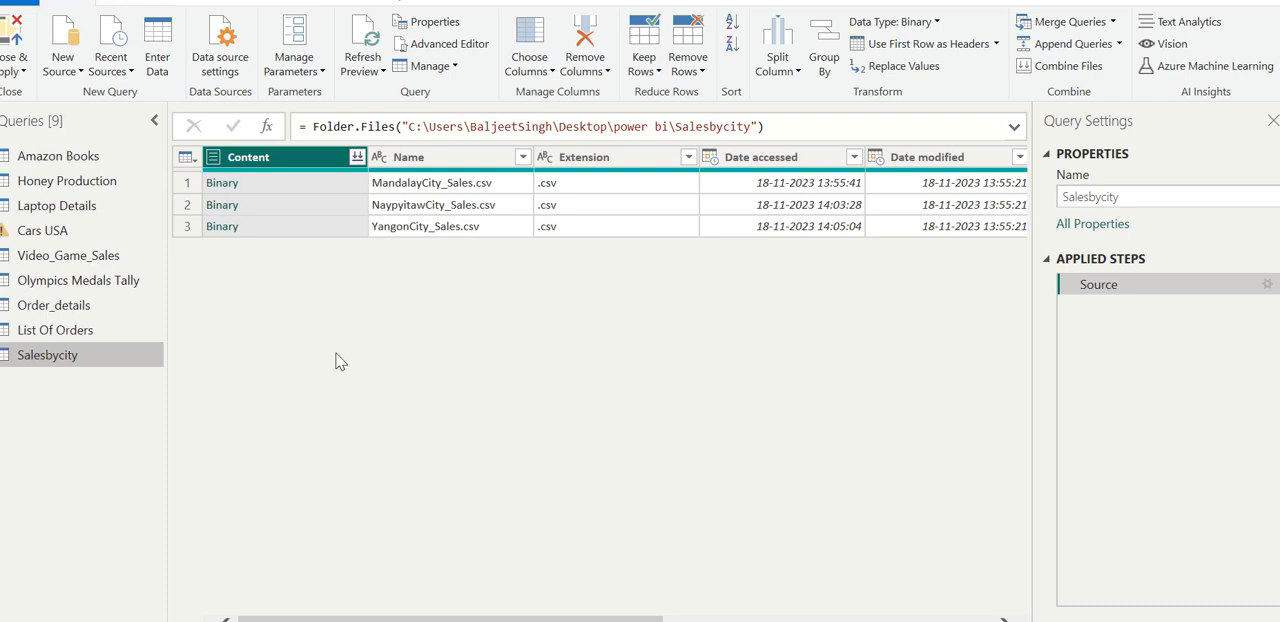
# - Open the binary content of MandalayCity_Sales.csv and look through its columns up to Tax 5%
pyautogui.click(224, 186)
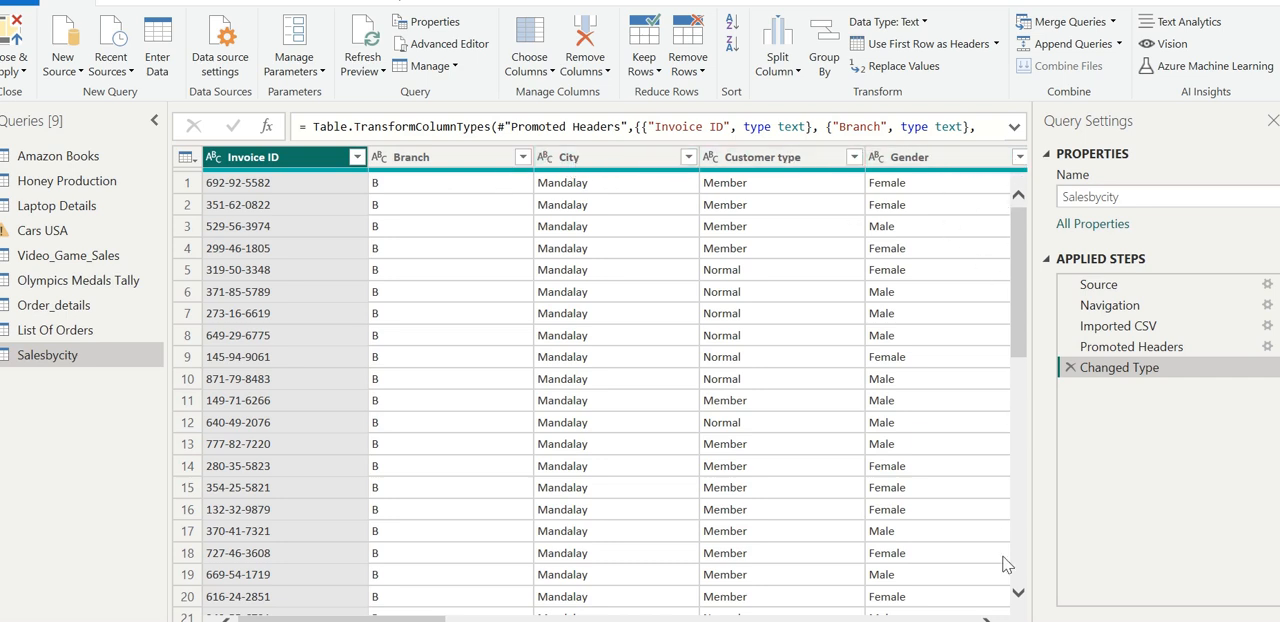
pyautogui.hscroll(10, 617, 384)
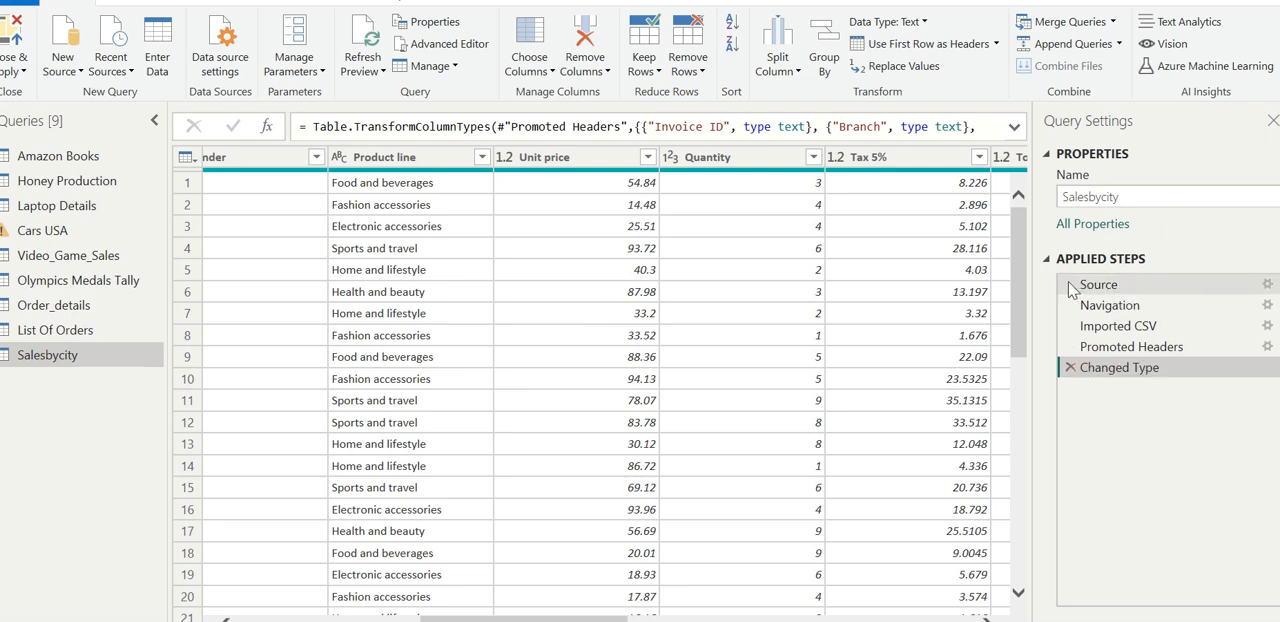
# - Delete the Changed Type, Promoted Headers, Imported CSV and Navigation steps from the Salesbycity query, leaving only Source
pyautogui.click(1069, 369)
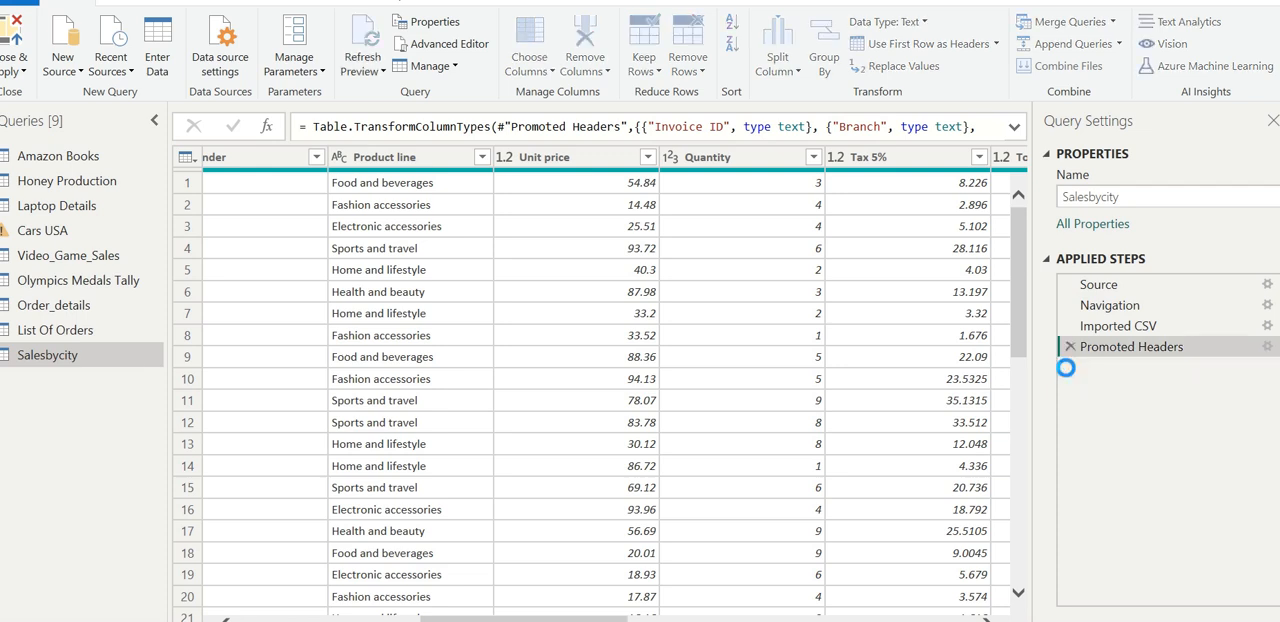
pyautogui.click(1090, 286)
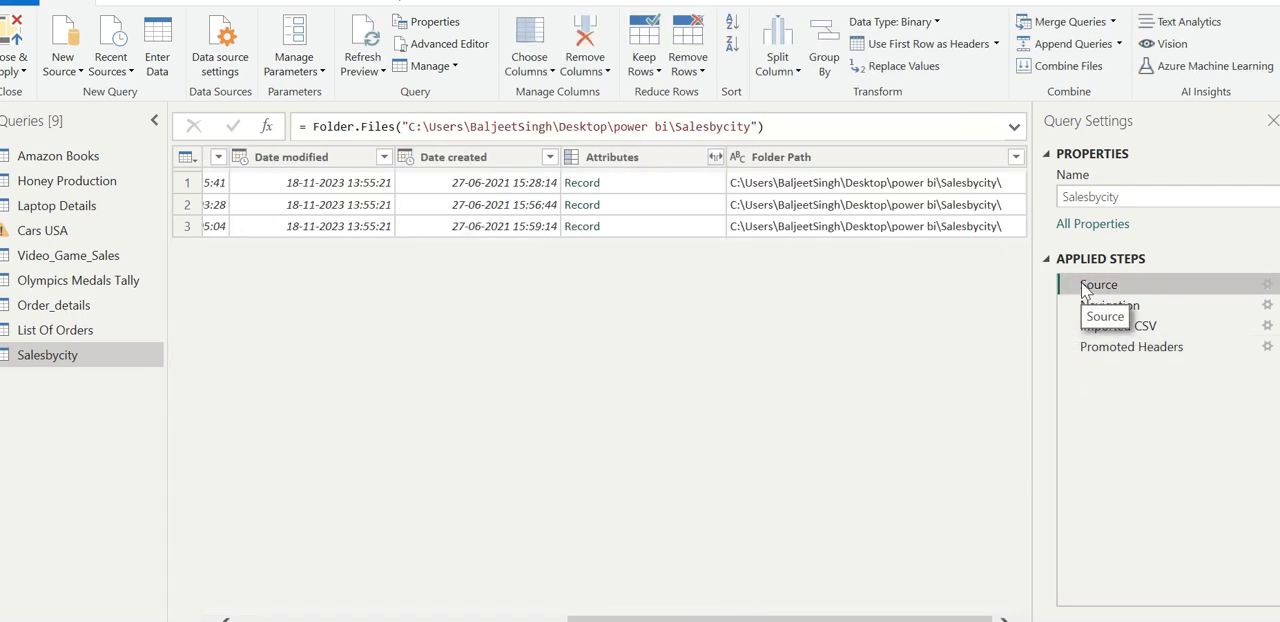
pyautogui.click(1069, 348)
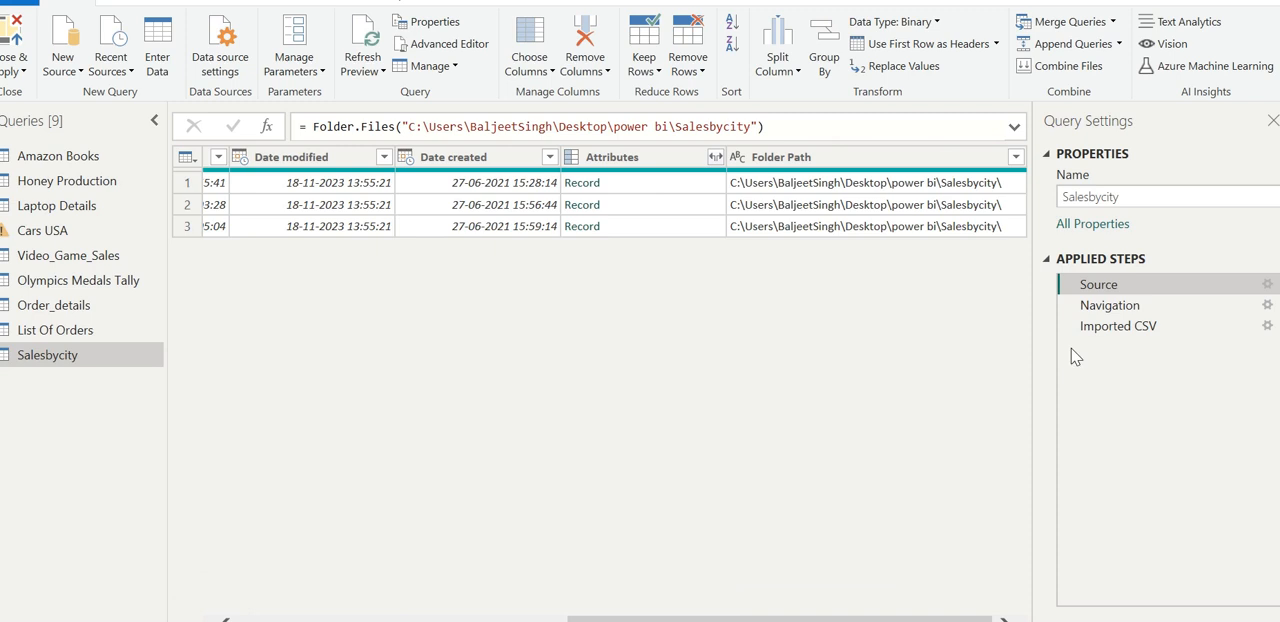
pyautogui.click(1069, 327)
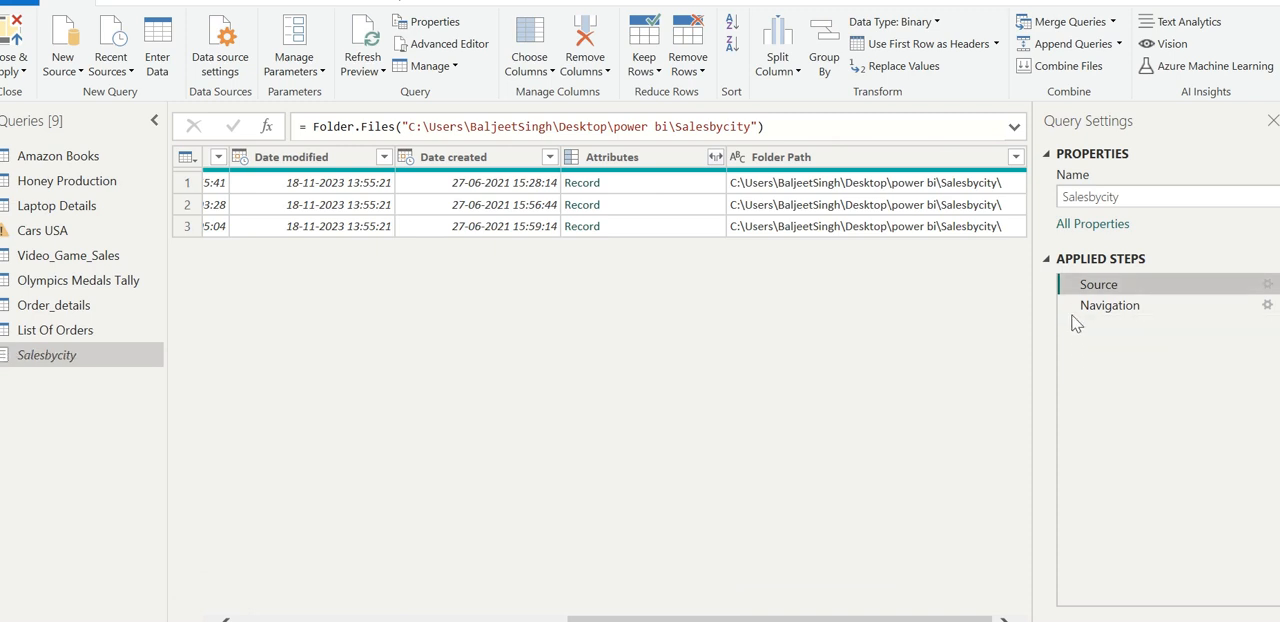
pyautogui.click(1070, 306)
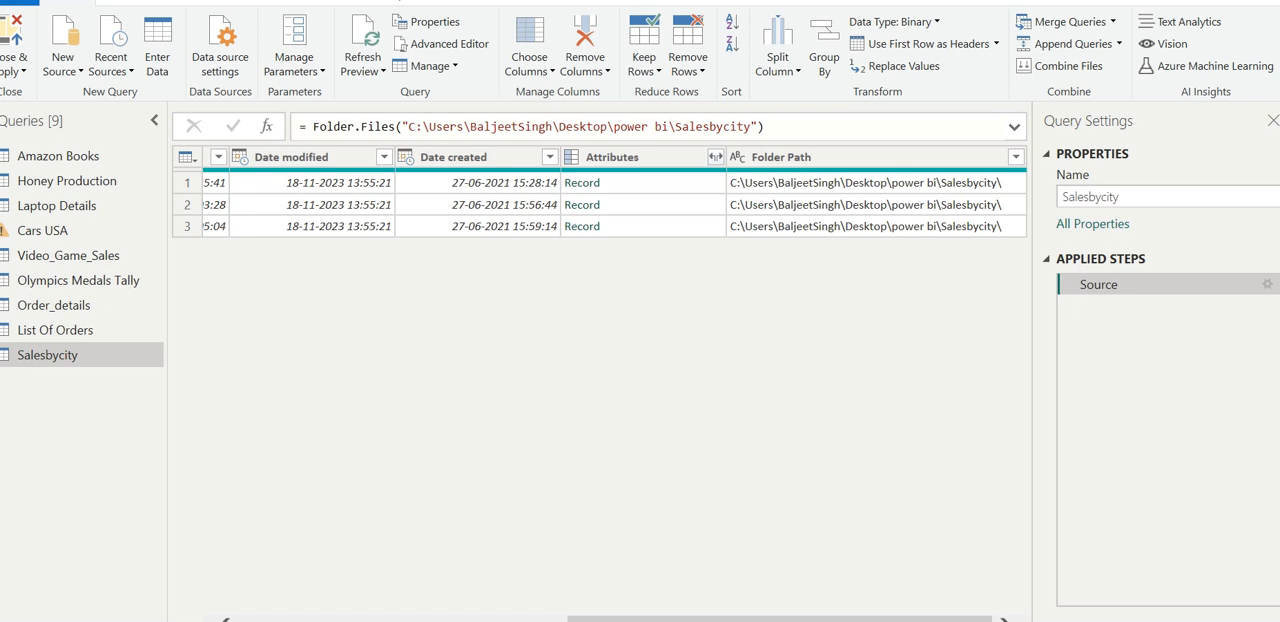
# - Open the binary content of NaypyitawCity_Sales.csv and look through its columns up to Total
pyautogui.hscroll(-5, 600, 200)
pyautogui.click(348, 152)
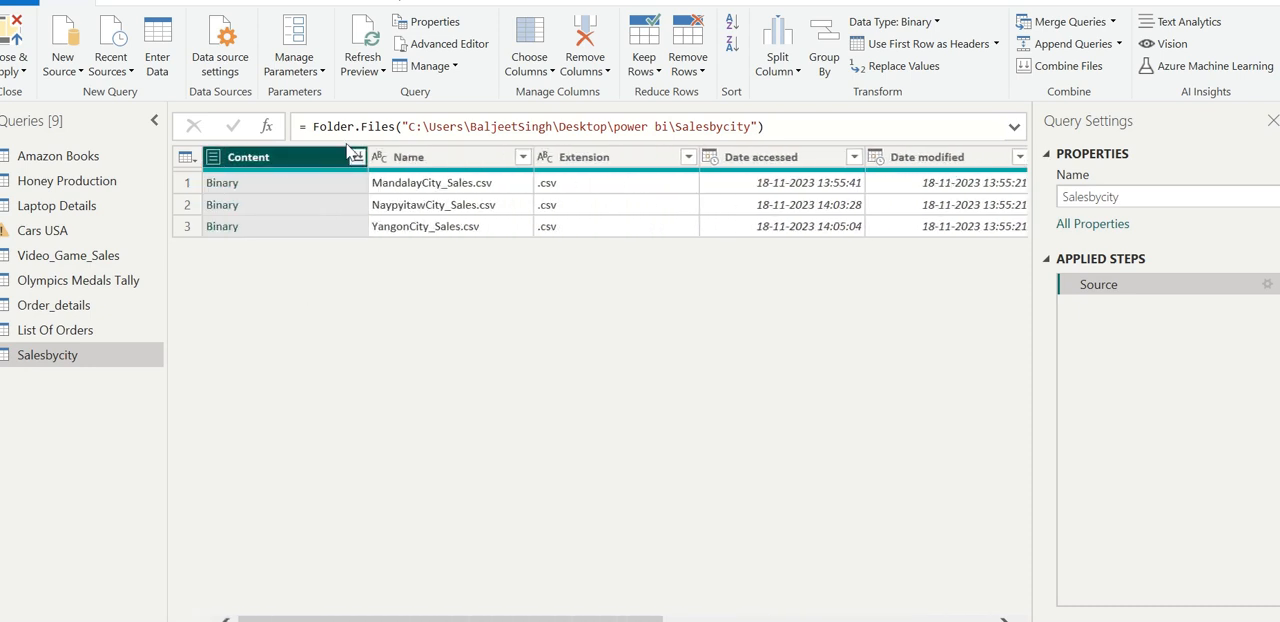
pyautogui.click(219, 210)
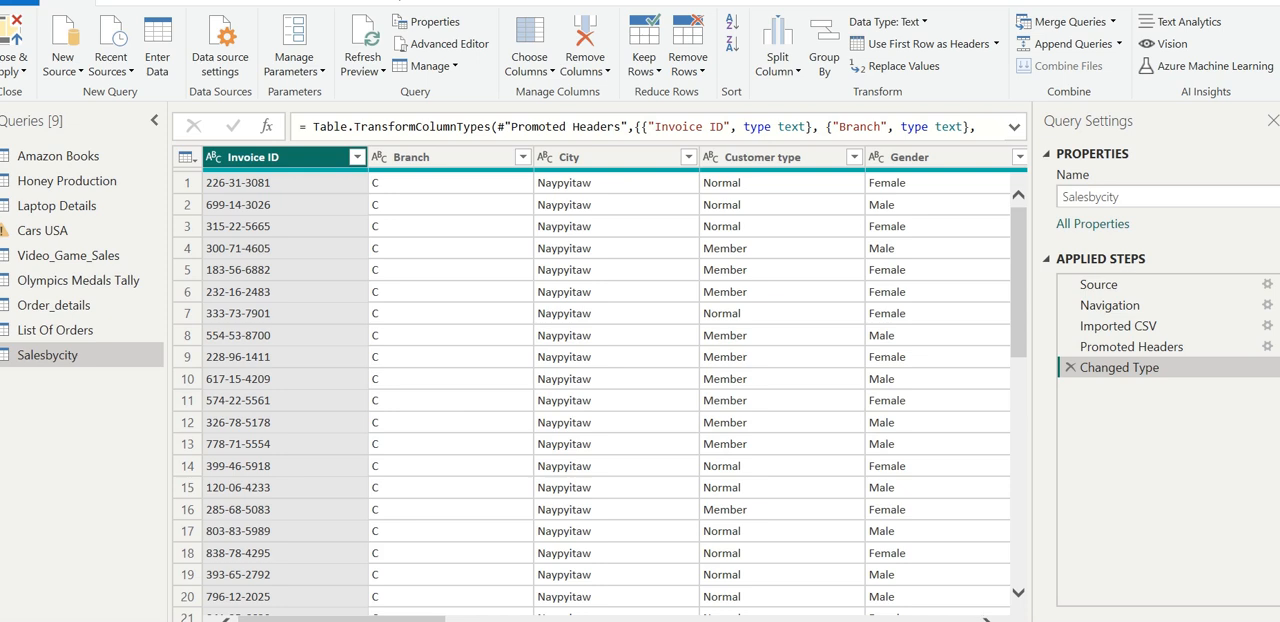
pyautogui.click(990, 619)
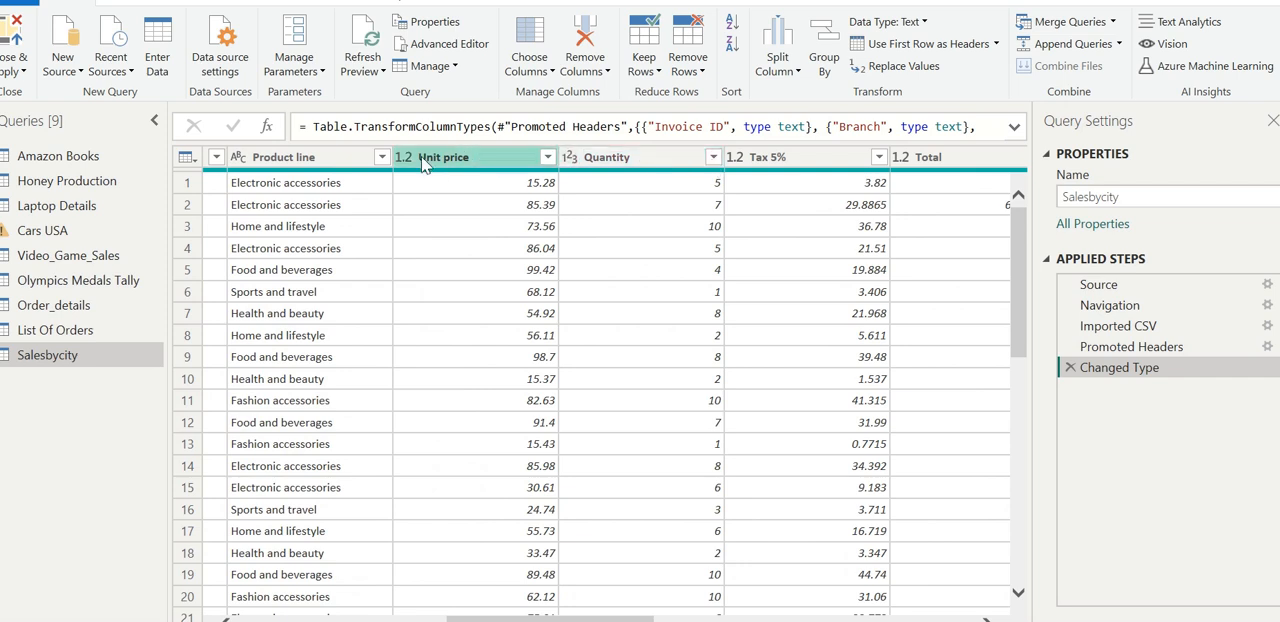
pyautogui.moveTo(287, 178)
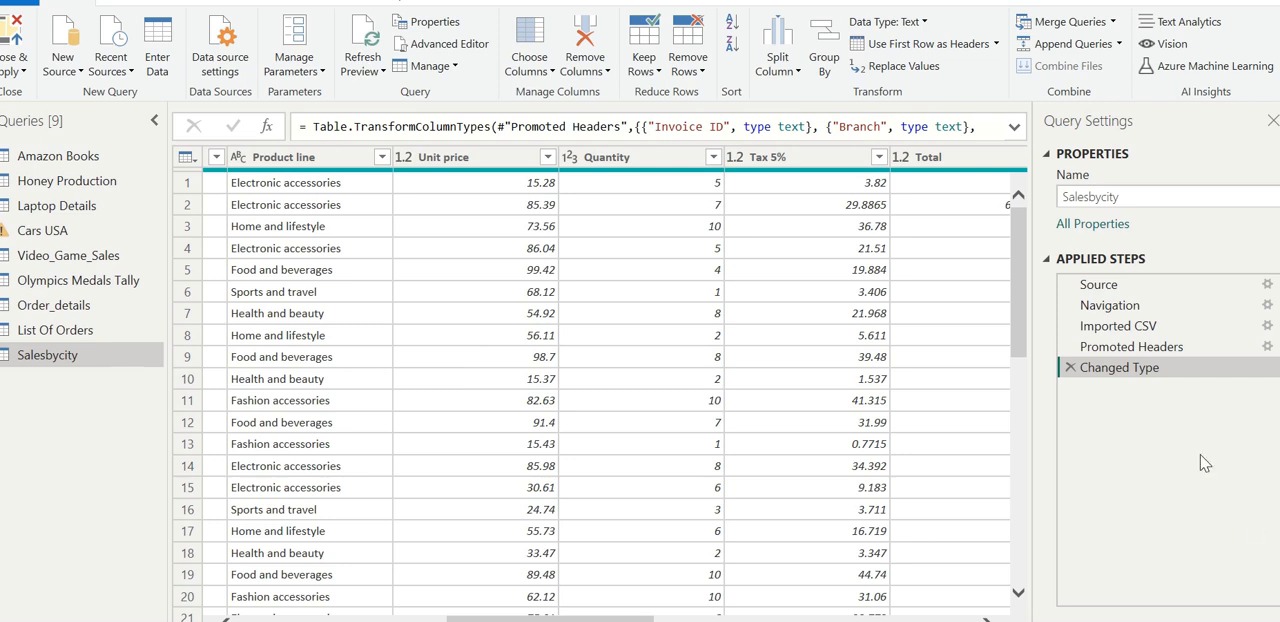
# - Delete the Navigation, Changed Type, Promoted Headers and Imported CSV steps from the Salesbycity query, leaving only Source
pyautogui.click(1119, 284)
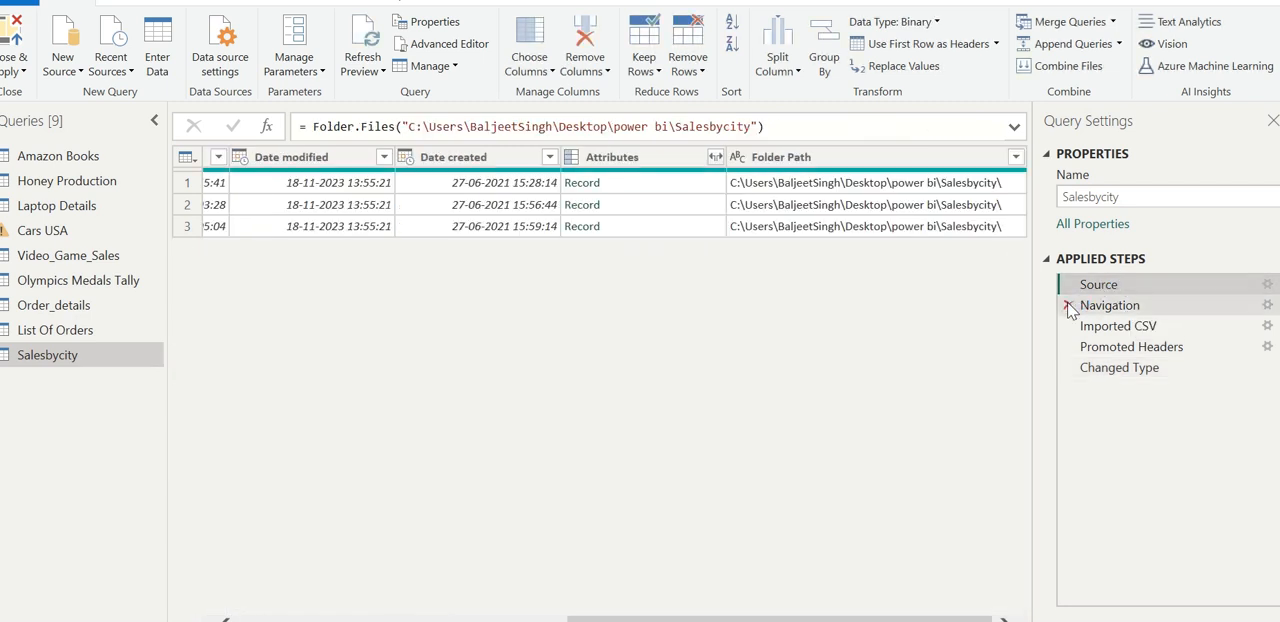
pyautogui.click(1067, 305)
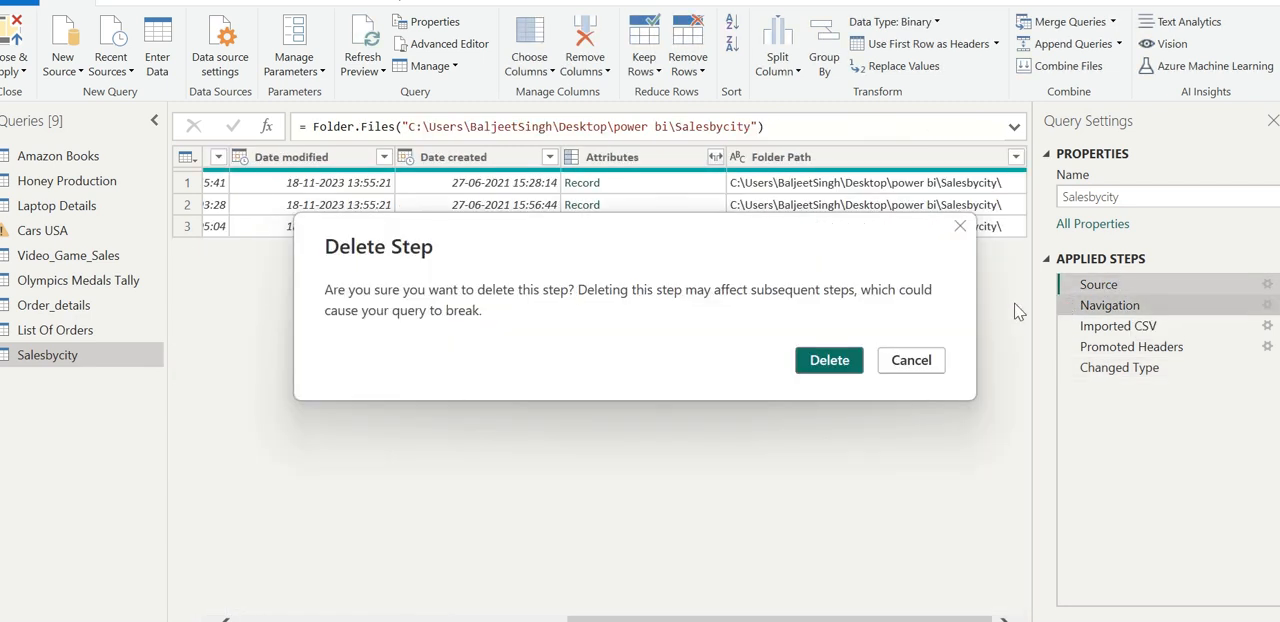
pyautogui.click(826, 362)
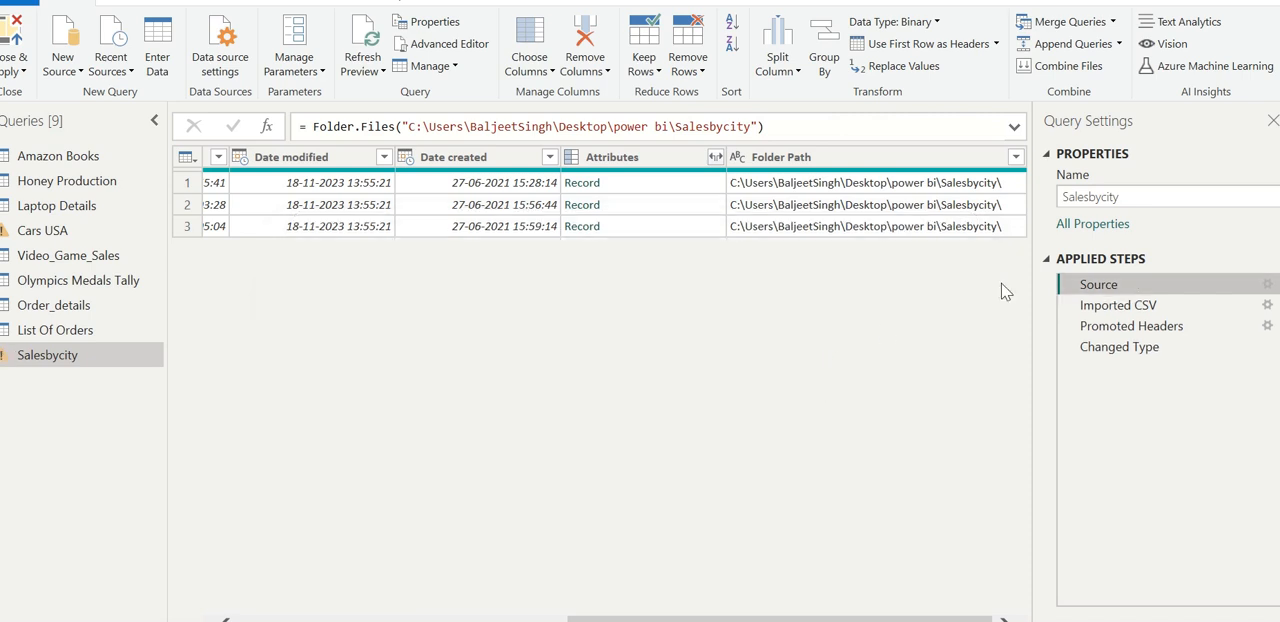
pyautogui.click(1068, 347)
pyautogui.click(1068, 328)
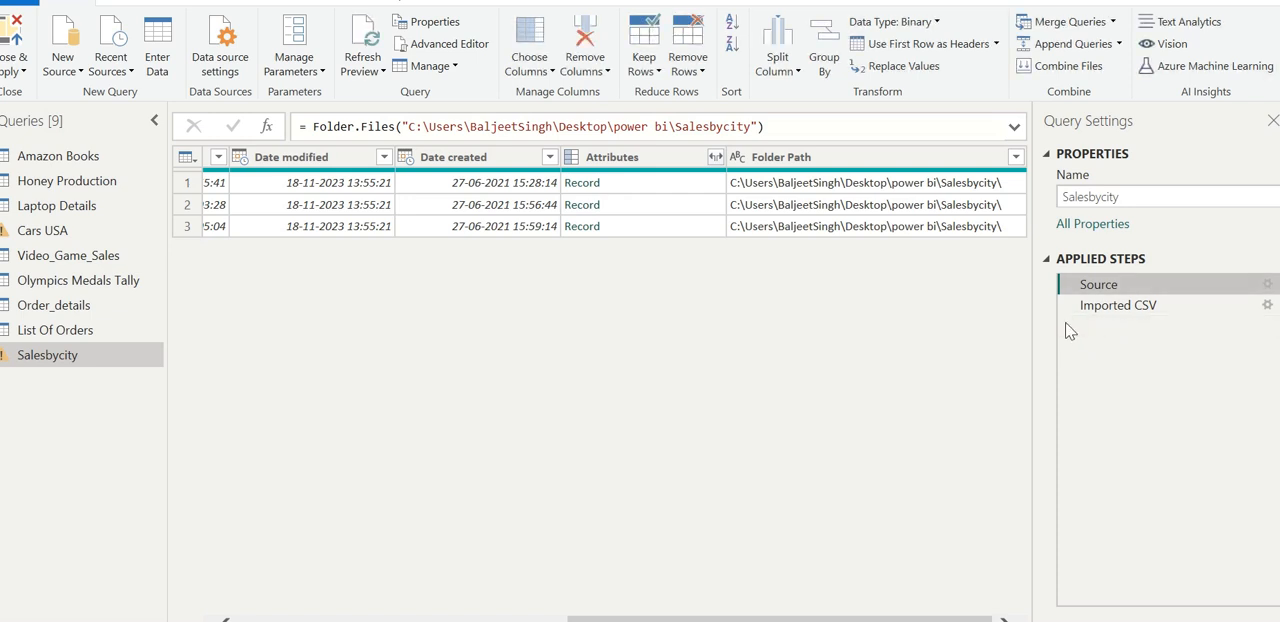
pyautogui.click(1069, 307)
pyautogui.click(226, 619)
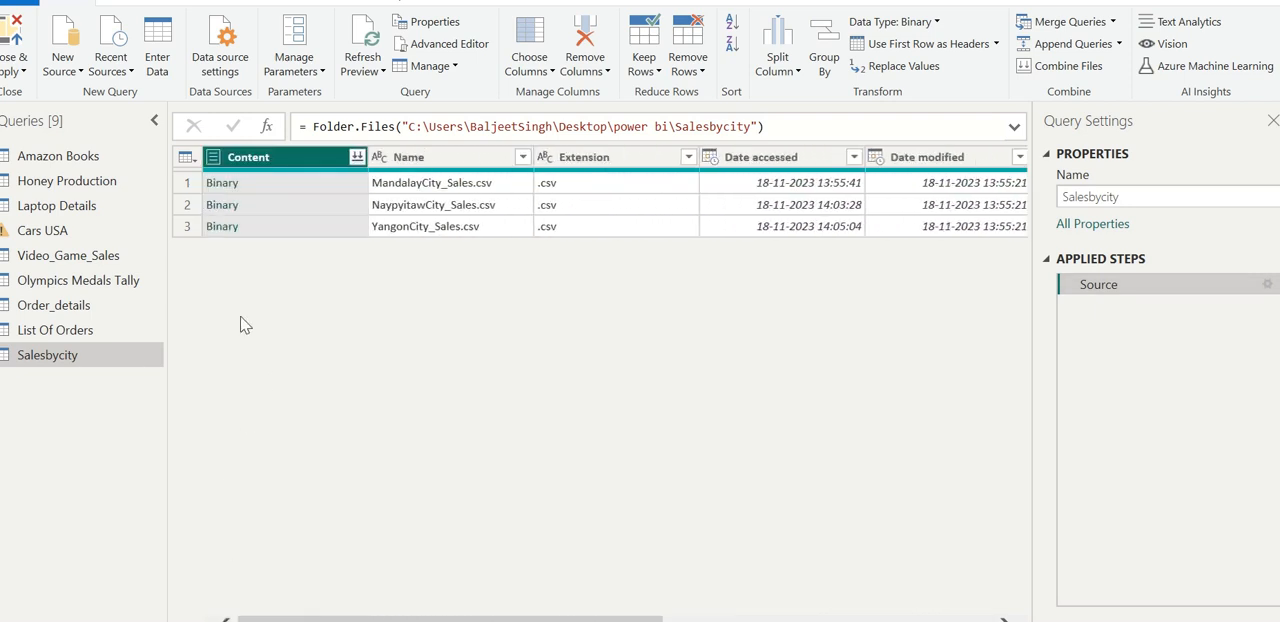
# - Open the binary content of YangonCity_Sales.csv and look through its rows and columns up to Date
pyautogui.click(220, 227)
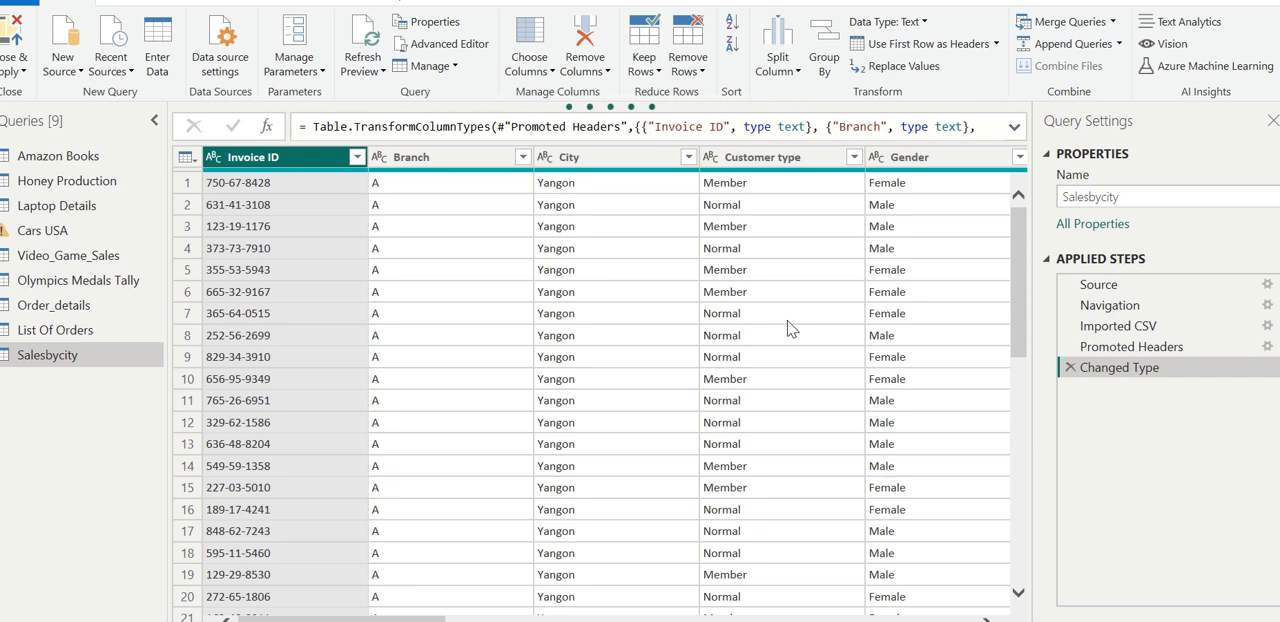
pyautogui.moveTo(1021, 598); pyautogui.dragTo(995, 615)
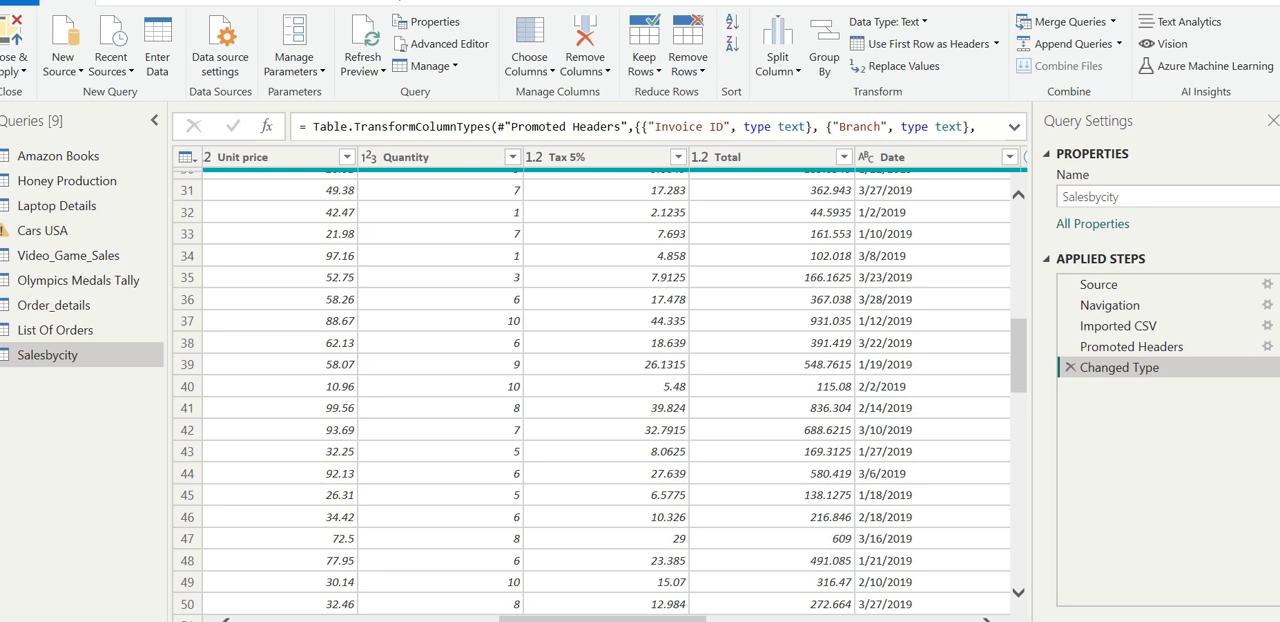
# - Return the Salesbycity query to its Source step by deleting all steps added for the Yangon file
pyautogui.click(1070, 367)
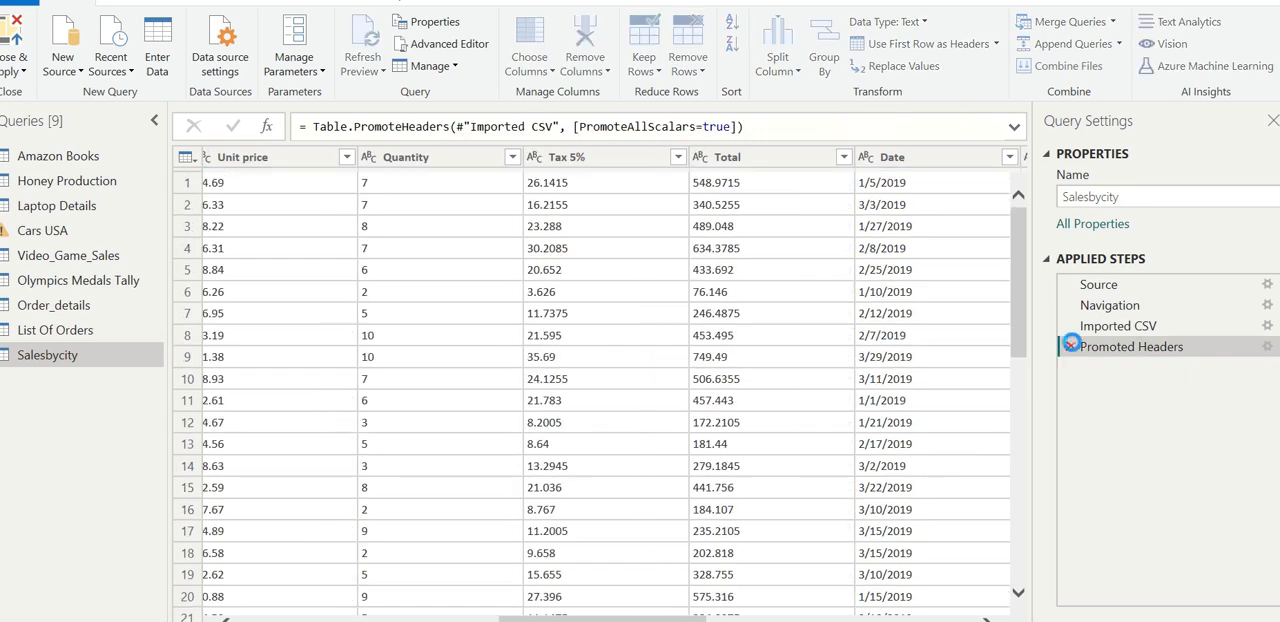
pyautogui.click(1070, 346)
pyautogui.click(1070, 326)
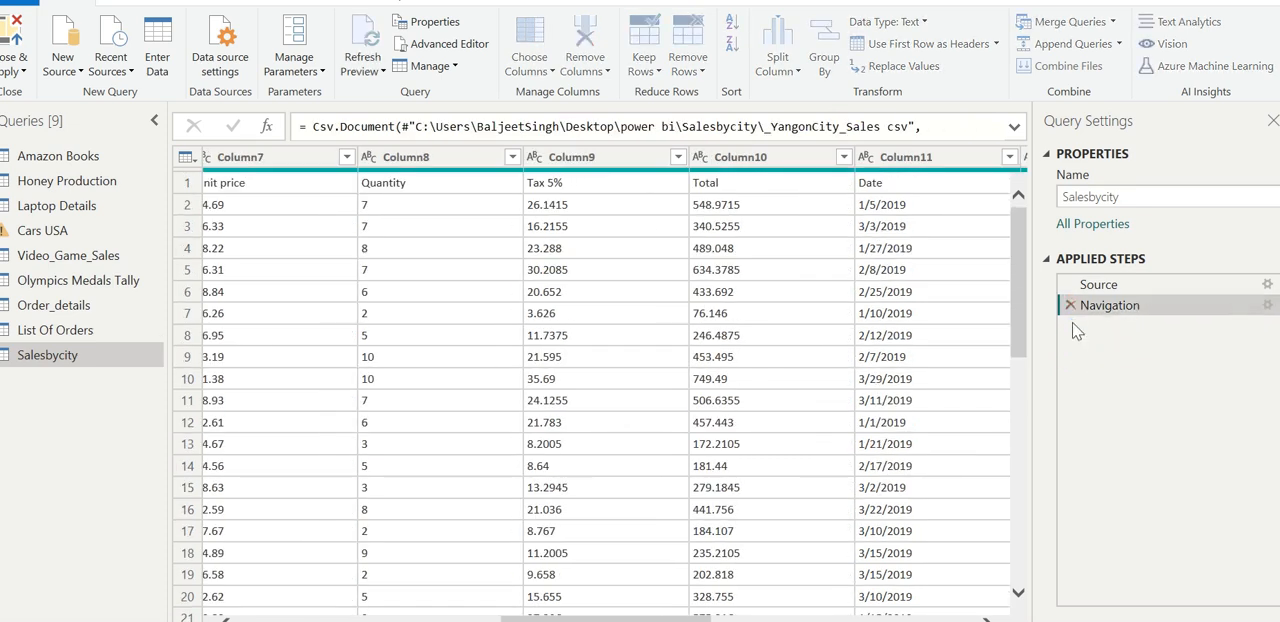
pyautogui.click(1070, 305)
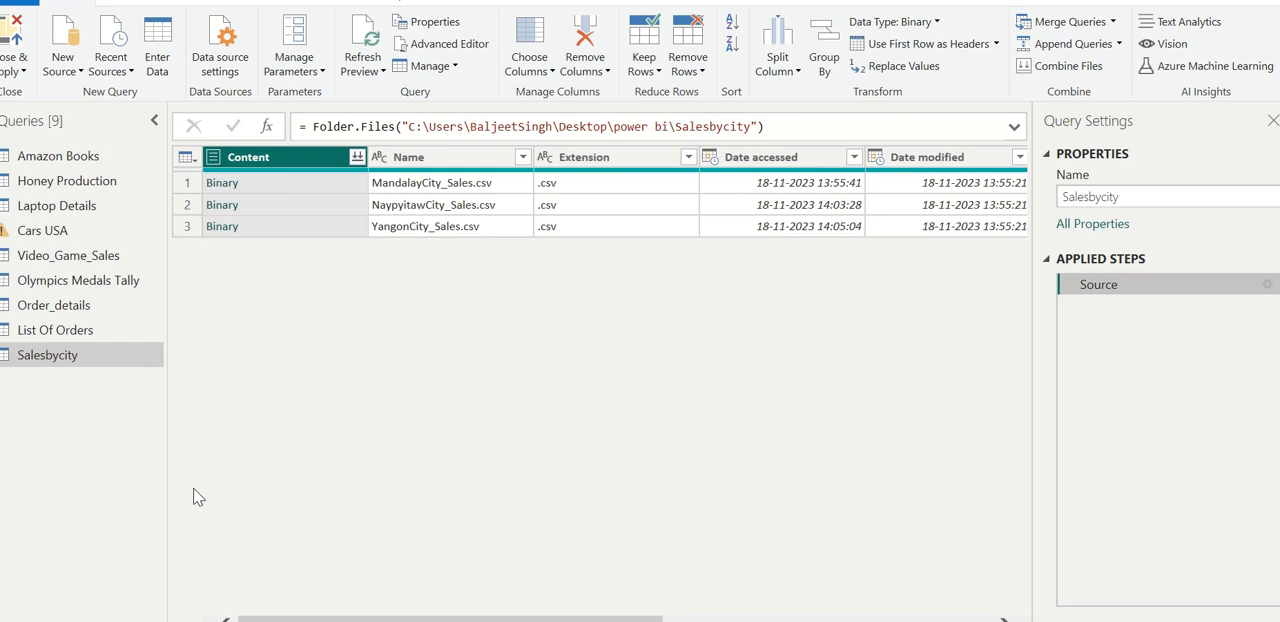
# - Start combining the files of the Content column and preview the data with MandalayCity_Sales.csv as the sample file
pyautogui.click(357, 158)
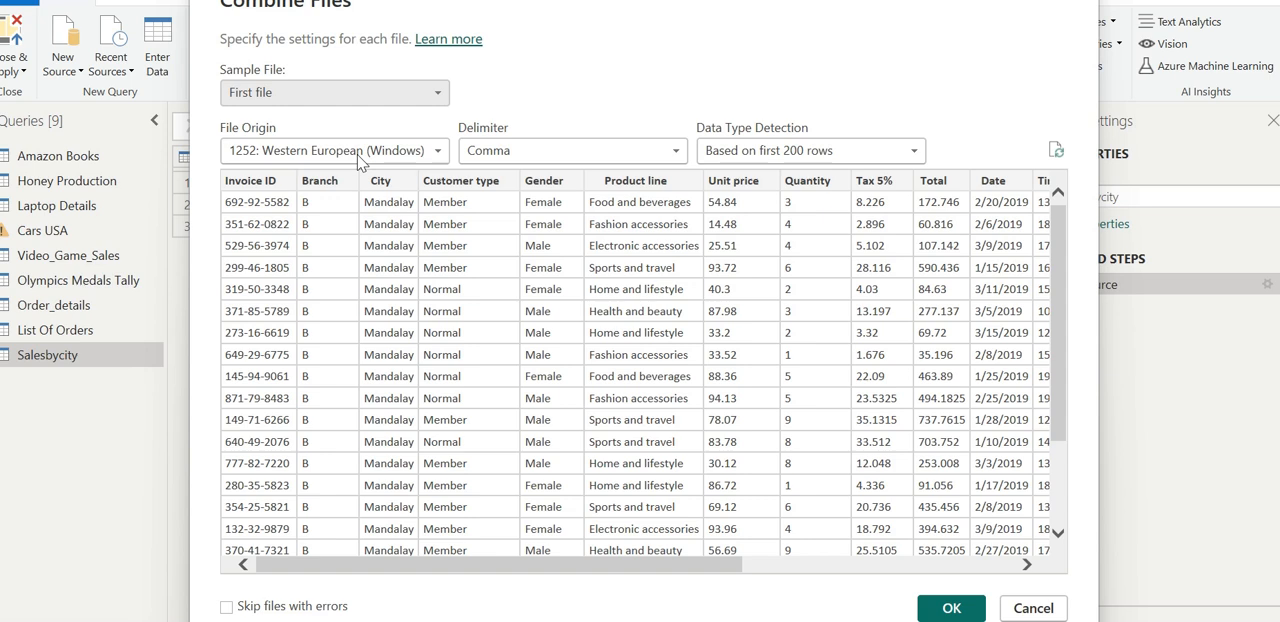
pyautogui.click(437, 95)
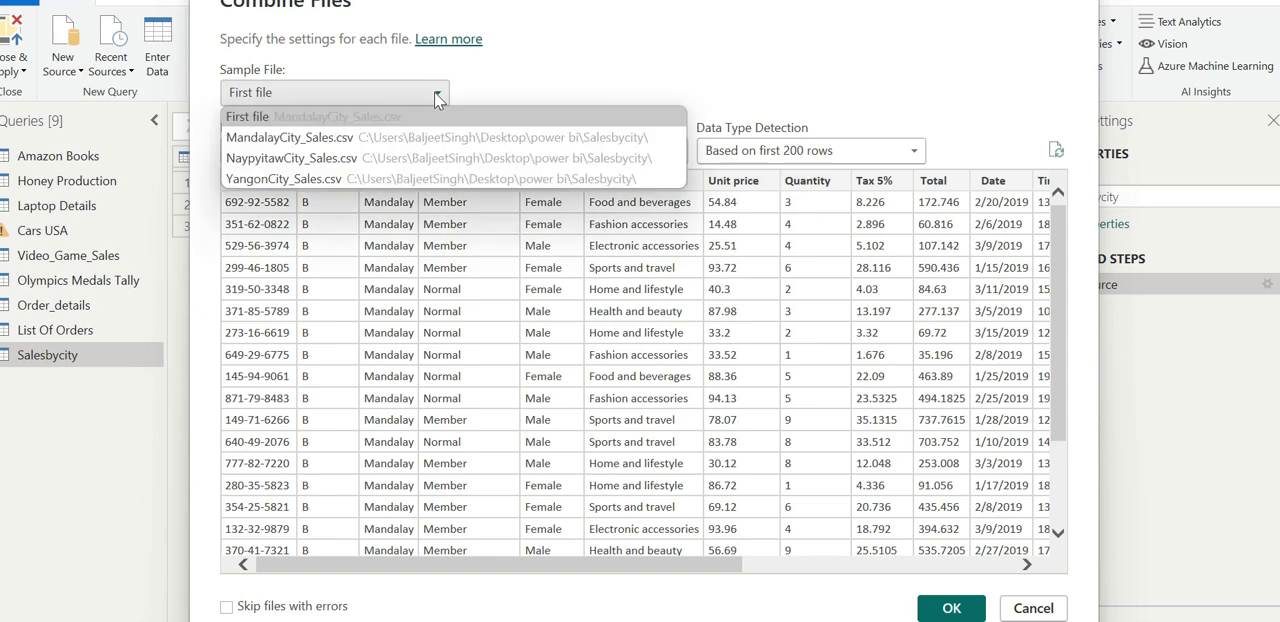
pyautogui.click(336, 137)
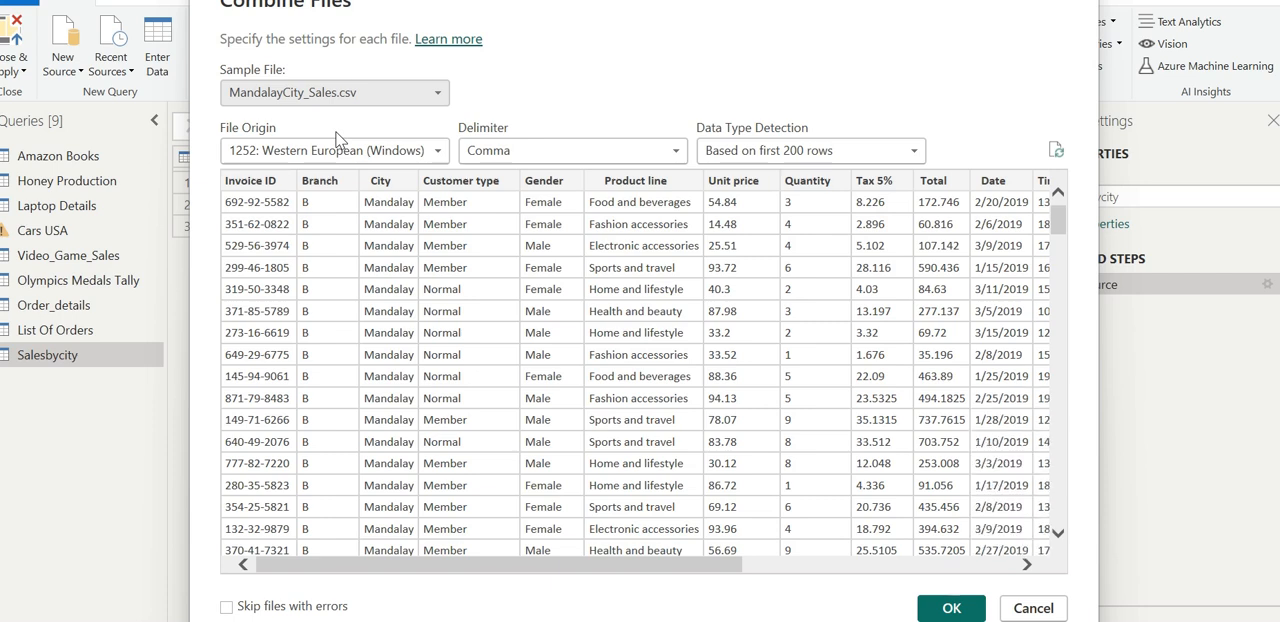
pyautogui.click(436, 93)
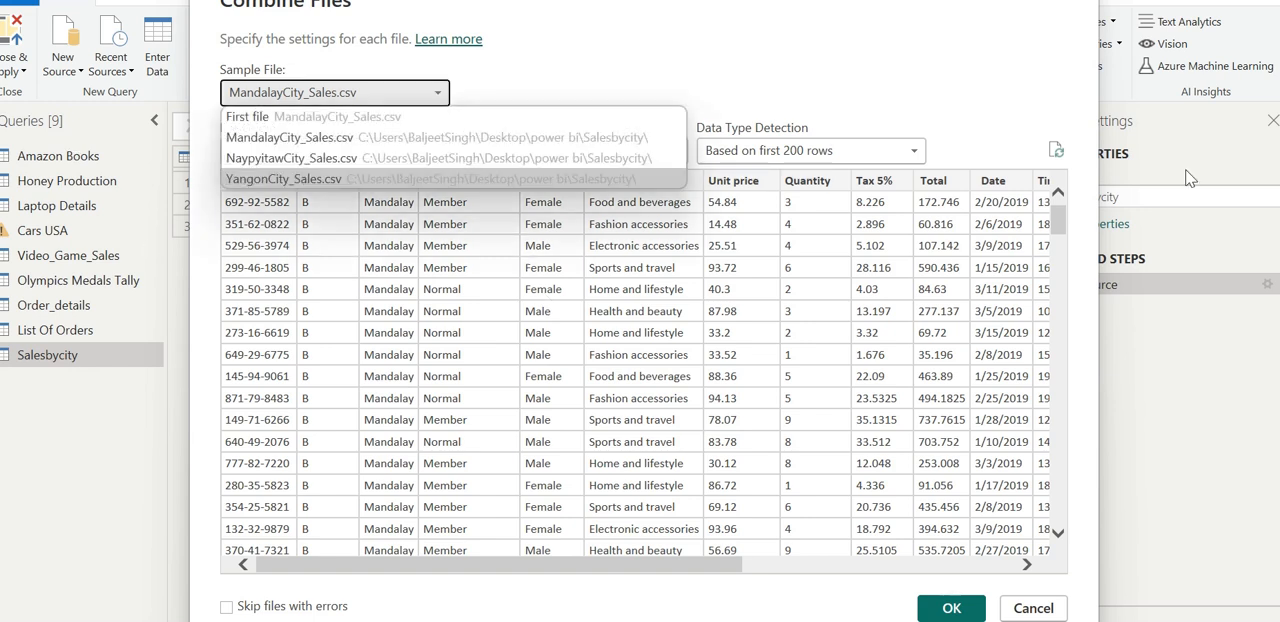
pyautogui.click(1135, 510)
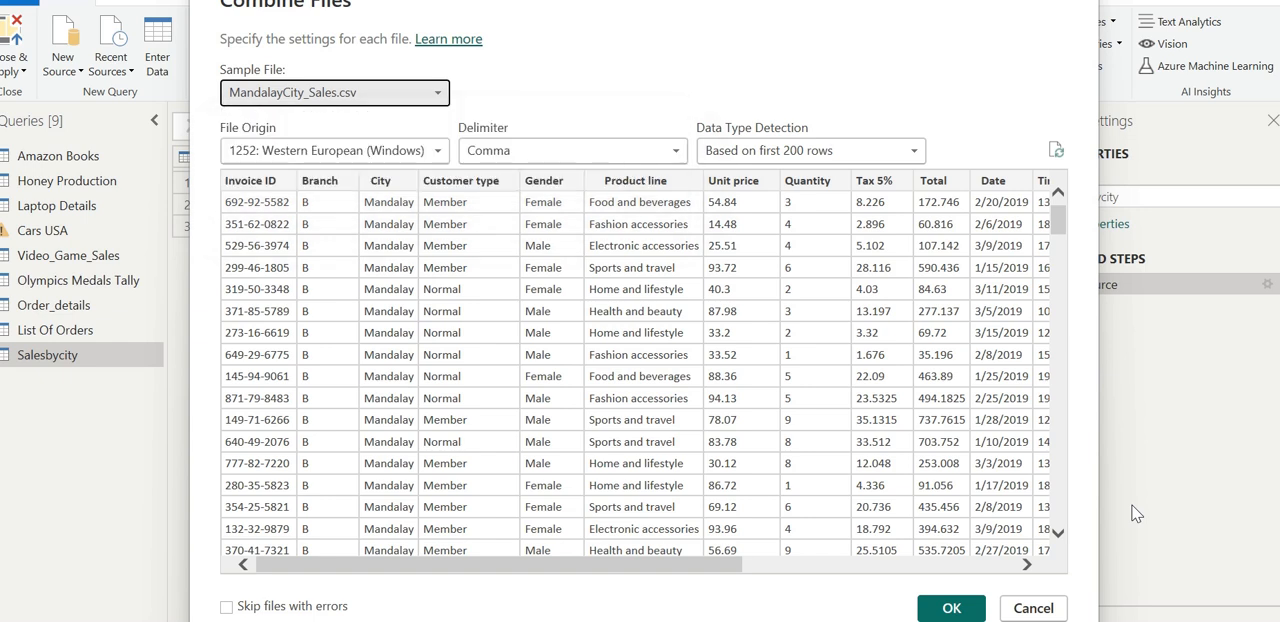
pyautogui.click(1058, 533)
pyautogui.moveTo(1060, 538); pyautogui.dragTo(1031, 568)
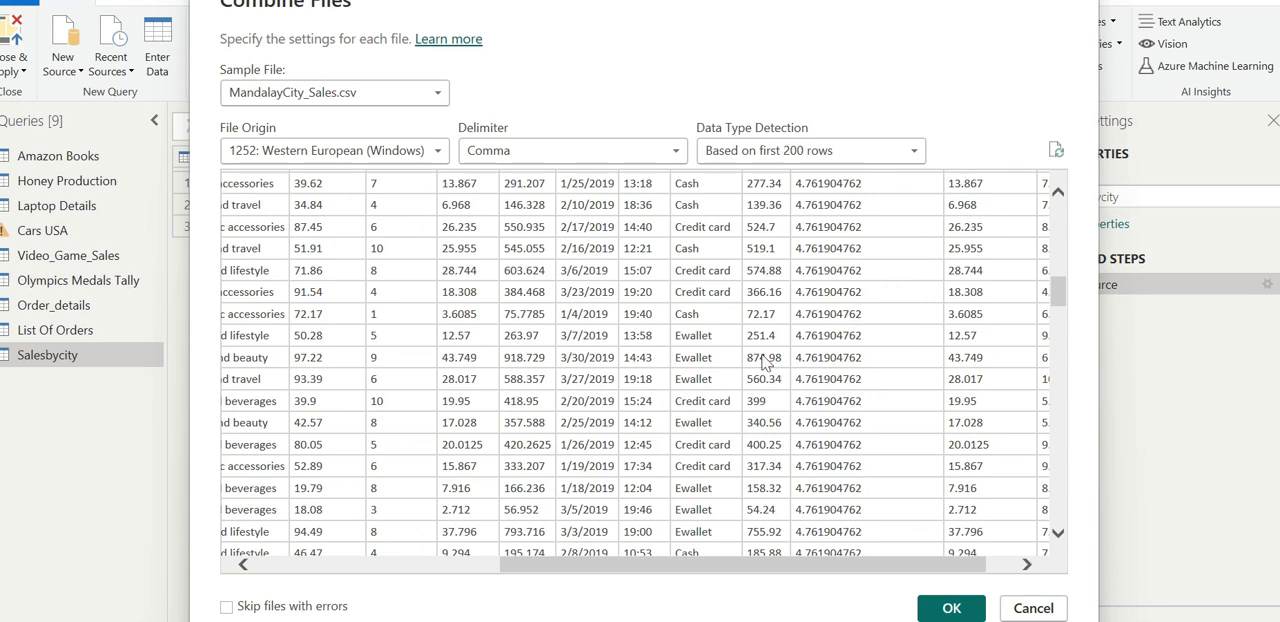
# - Switch the sample file to NaypyitawCity_Sales.csv and look through its preview rows and columns up to Rating
pyautogui.click(443, 100)
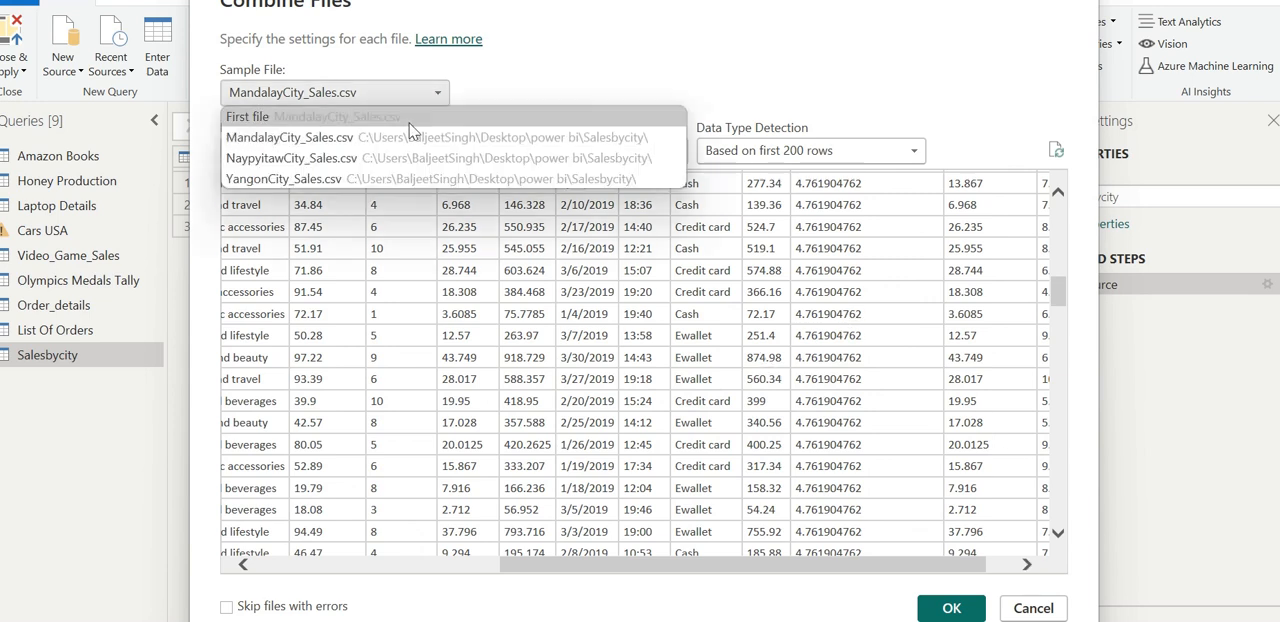
pyautogui.click(364, 161)
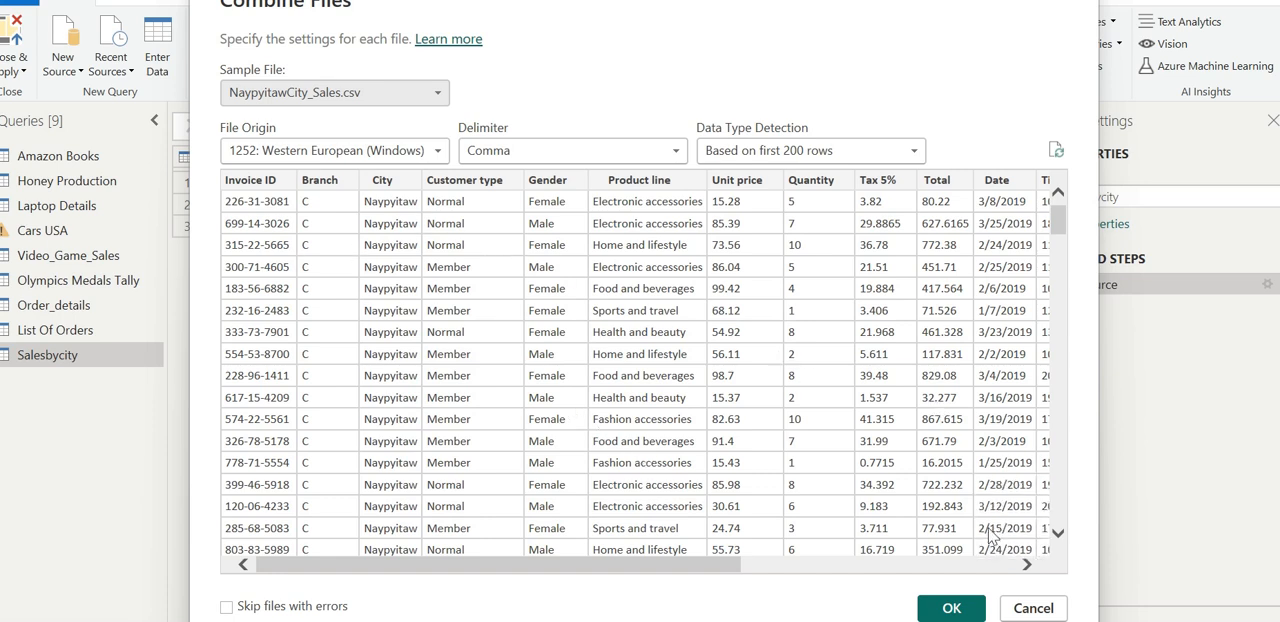
pyautogui.click(1030, 565)
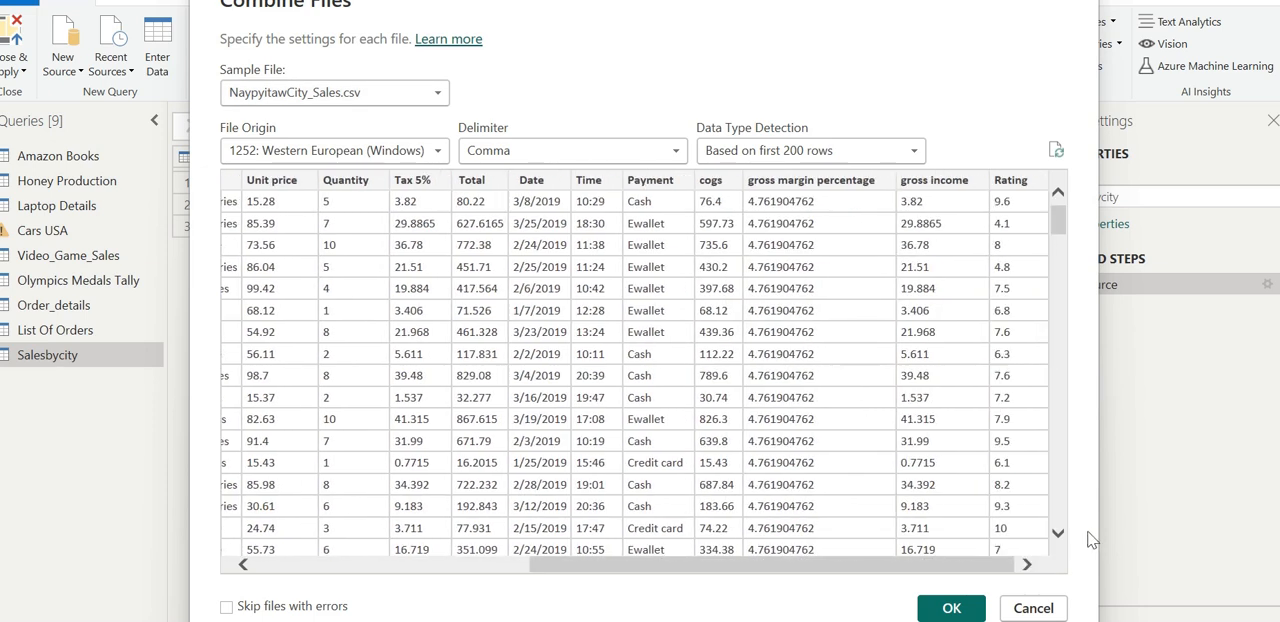
pyautogui.click(1058, 534)
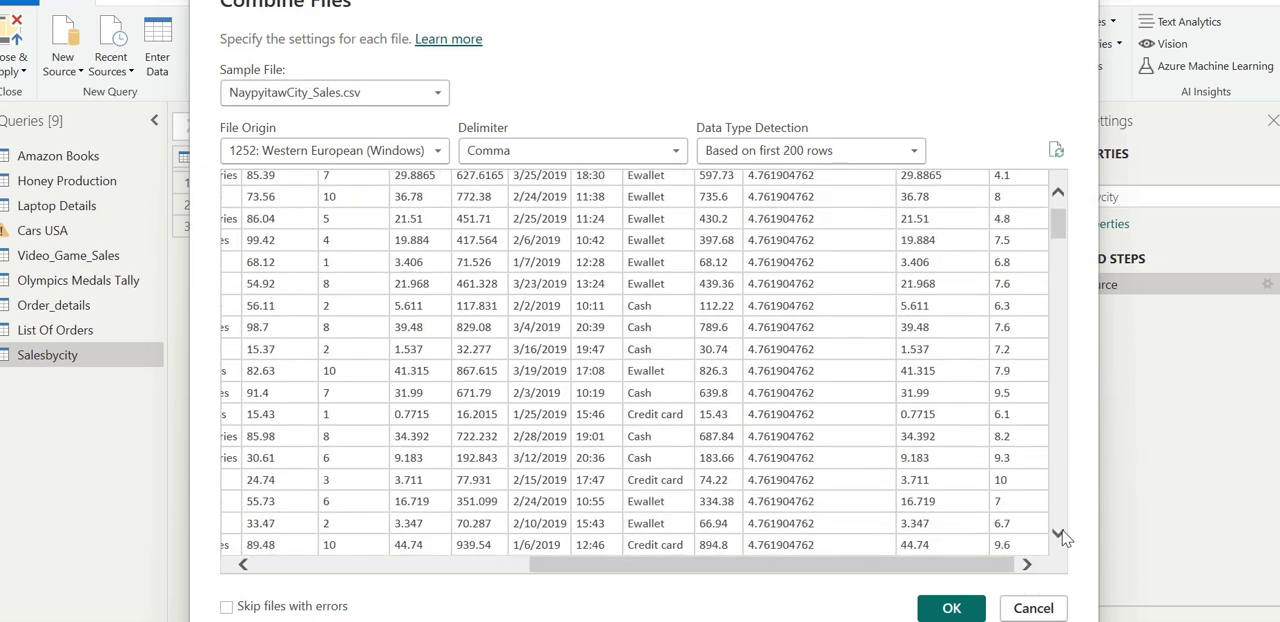
pyautogui.click(1060, 536)
pyautogui.click(1060, 536)
pyautogui.click(1060, 536)
pyautogui.click(1060, 536)
pyautogui.click(1060, 536)
pyautogui.click(1060, 536)
pyautogui.click(1060, 536)
pyautogui.click(1060, 536)
pyautogui.click(1060, 536)
pyautogui.click(1060, 536)
pyautogui.click(1060, 536)
pyautogui.click(1060, 536)
pyautogui.click(1060, 536)
pyautogui.click(1060, 536)
pyautogui.click(1060, 536)
pyautogui.click(1060, 536)
pyautogui.click(1060, 536)
pyautogui.click(1060, 536)
pyautogui.click(1060, 536)
pyautogui.click(1060, 536)
pyautogui.click(1060, 536)
pyautogui.click(1060, 536)
pyautogui.click(1060, 536)
pyautogui.click(1060, 536)
pyautogui.click(1060, 536)
pyautogui.click(1060, 536)
pyautogui.click(1060, 536)
pyautogui.click(1060, 536)
pyautogui.click(1060, 536)
pyautogui.click(1060, 536)
pyautogui.click(1060, 536)
pyautogui.click(1060, 536)
pyautogui.click(1060, 536)
pyautogui.click(1060, 536)
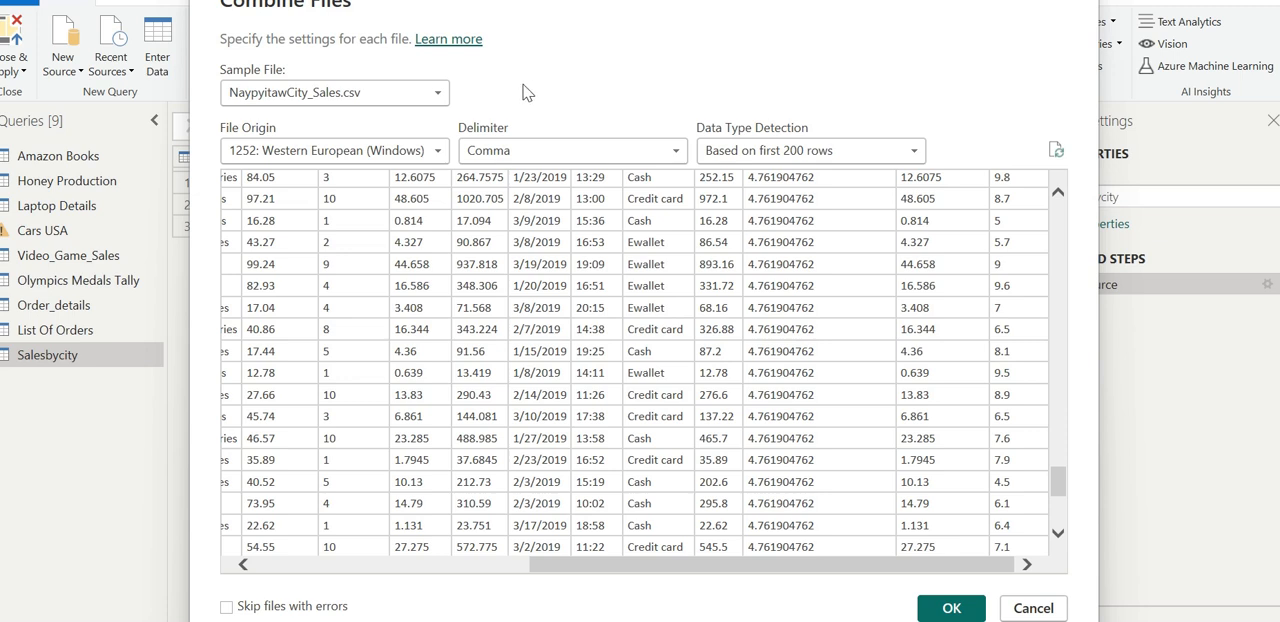
# - Set the sample file back to First file and combine the three city sales files
pyautogui.click(443, 92)
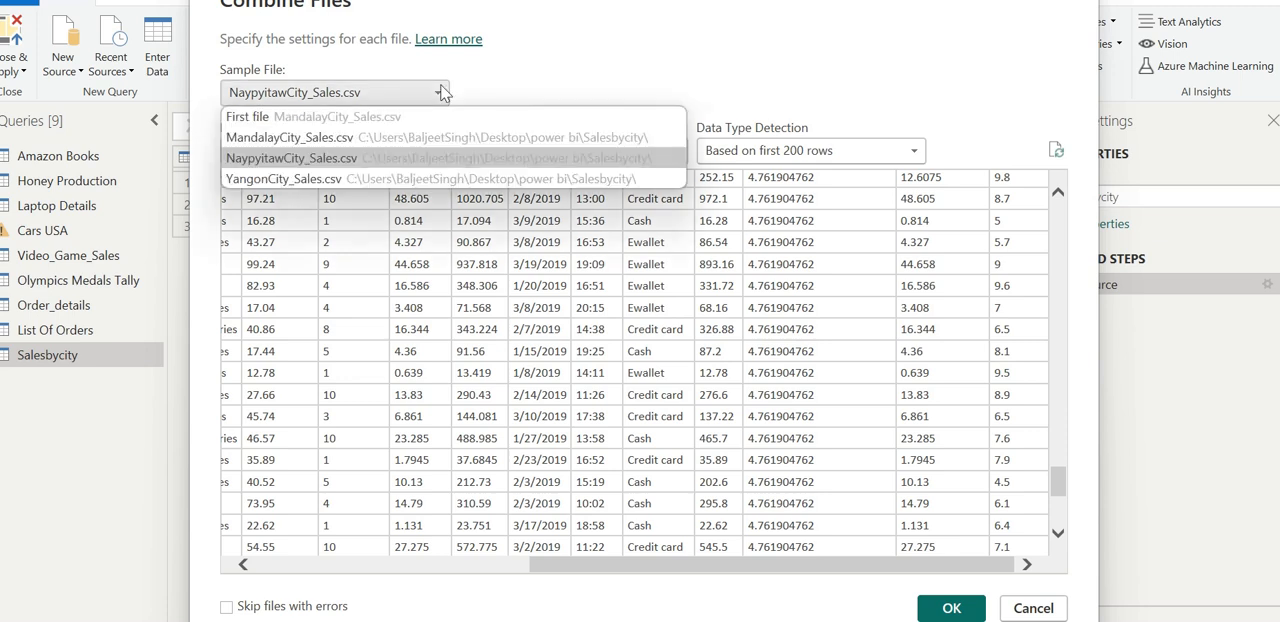
pyautogui.click(341, 117)
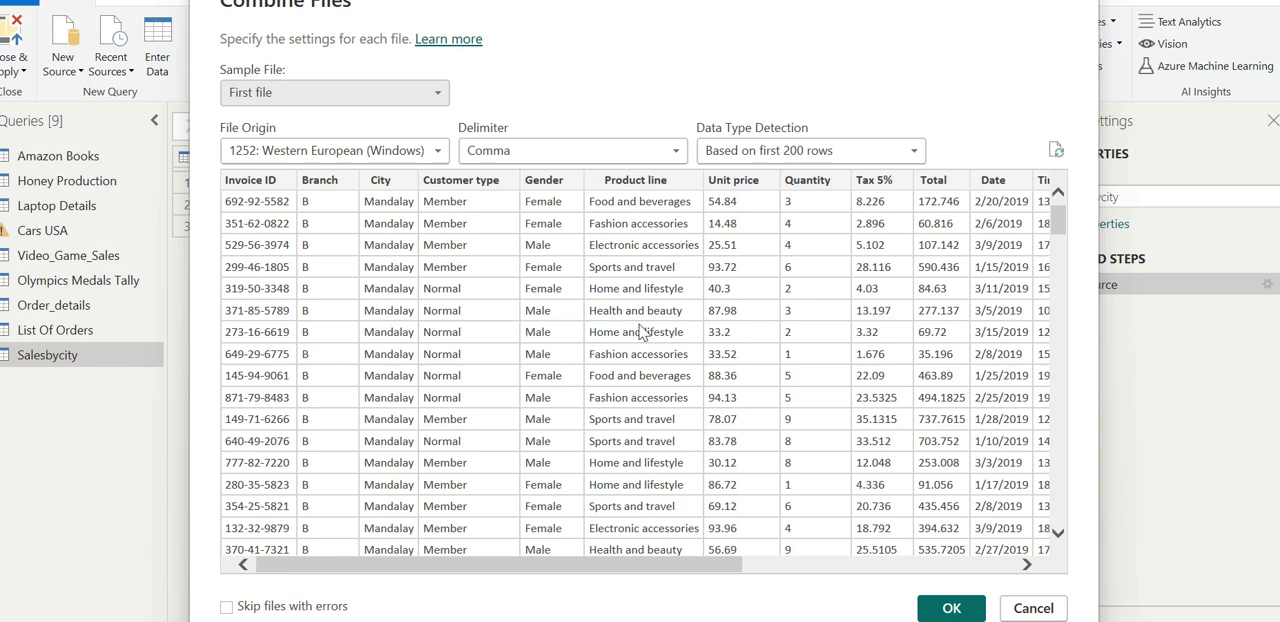
pyautogui.click(951, 608)
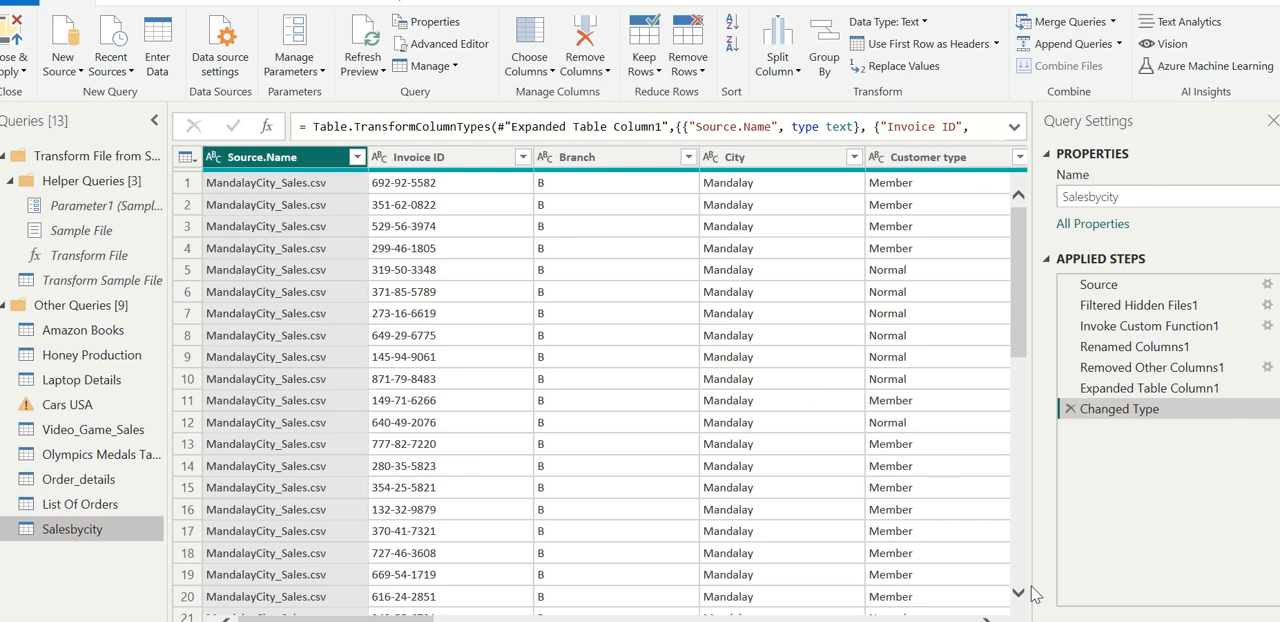
# - Look through the combined Salesbycity table, down to the Naypyitaw rows and across to the Date column
pyautogui.moveTo(1018, 598); pyautogui.dragTo(1018, 600)
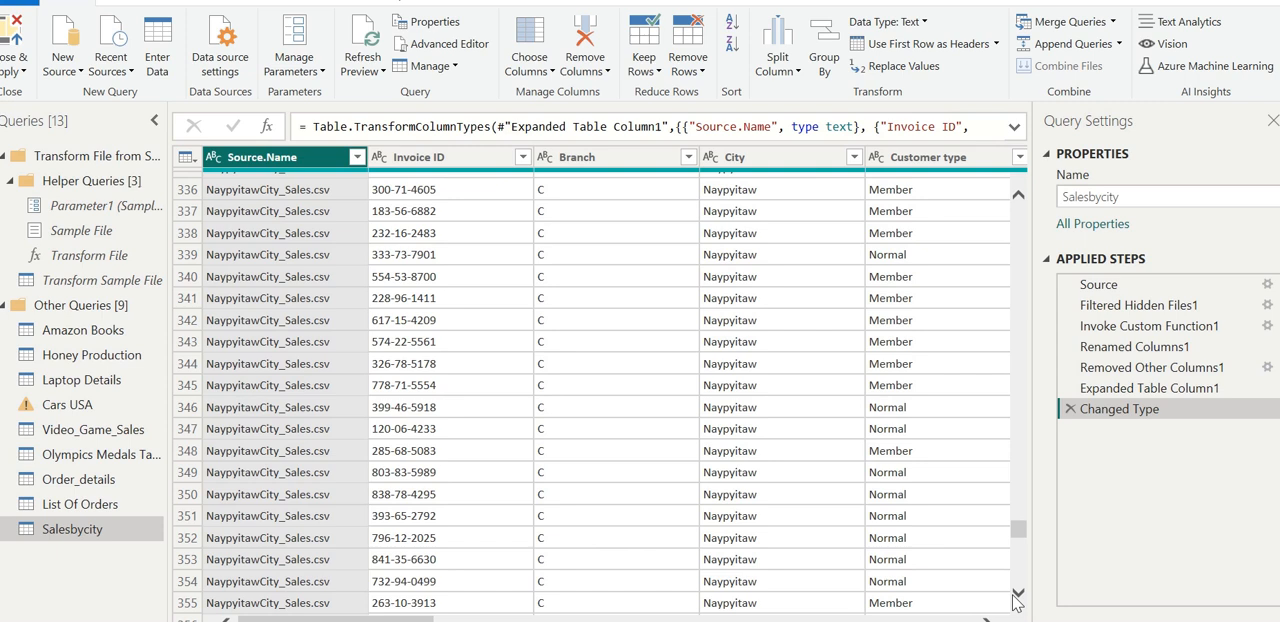
pyautogui.moveTo(990, 620); pyautogui.dragTo(990, 620)
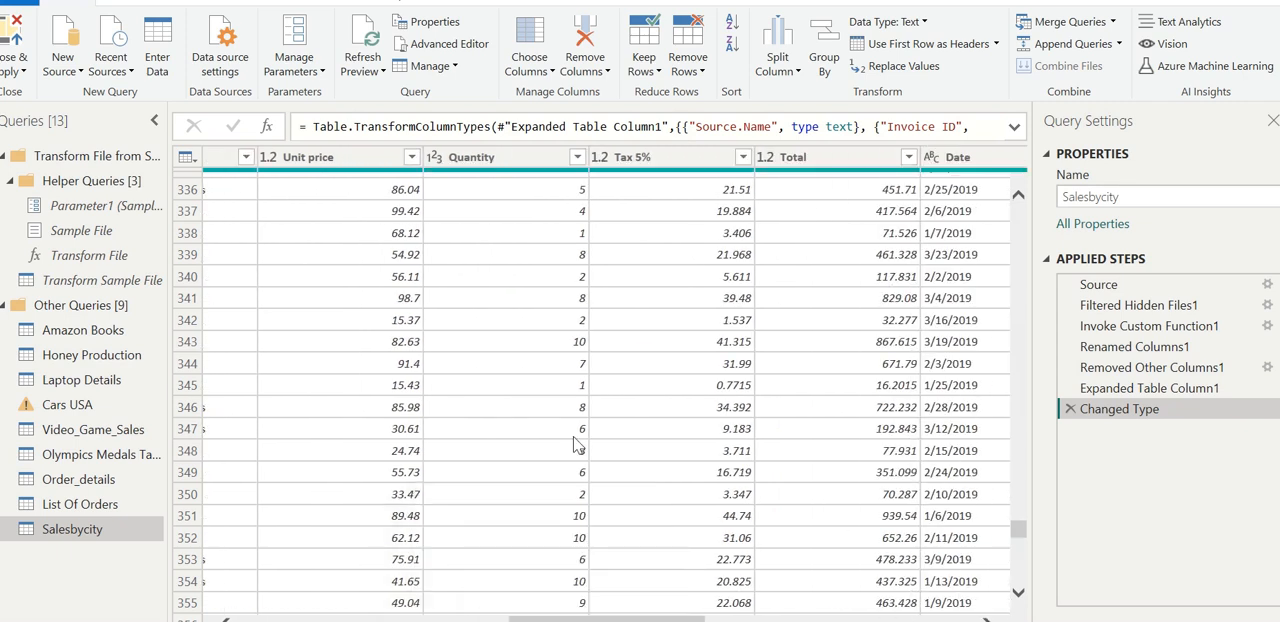
pyautogui.click(226, 620)
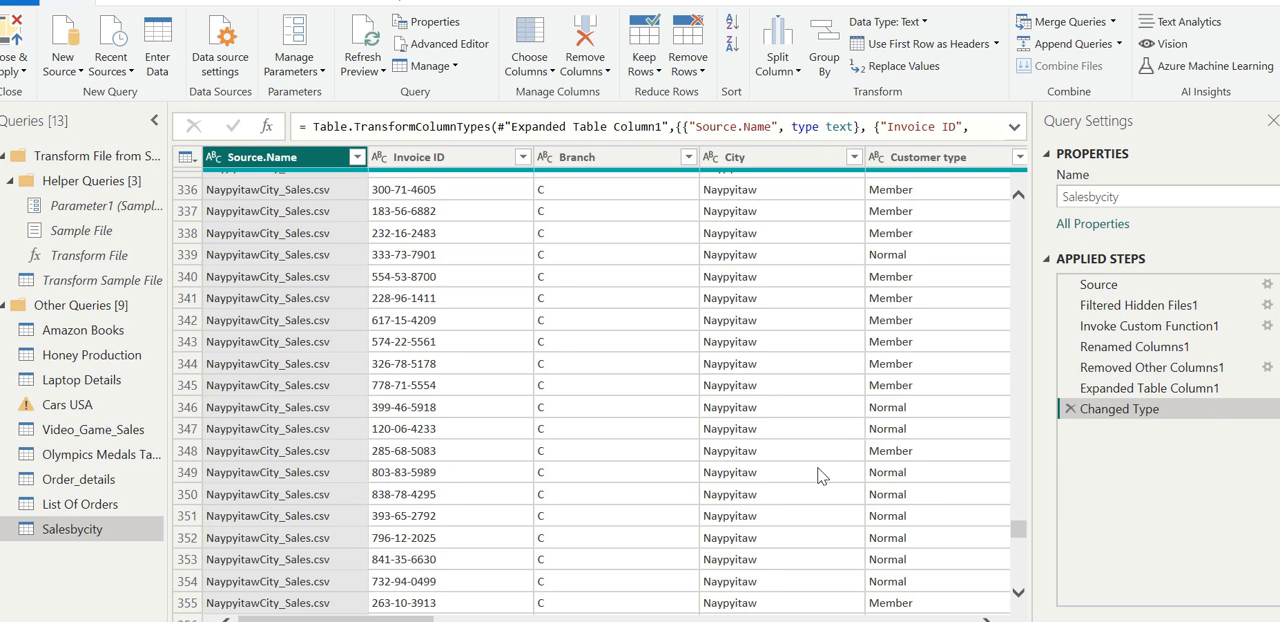
# - Sort the Source.Name column in ascending order and apply its filter with all three files selected
pyautogui.click(357, 158)
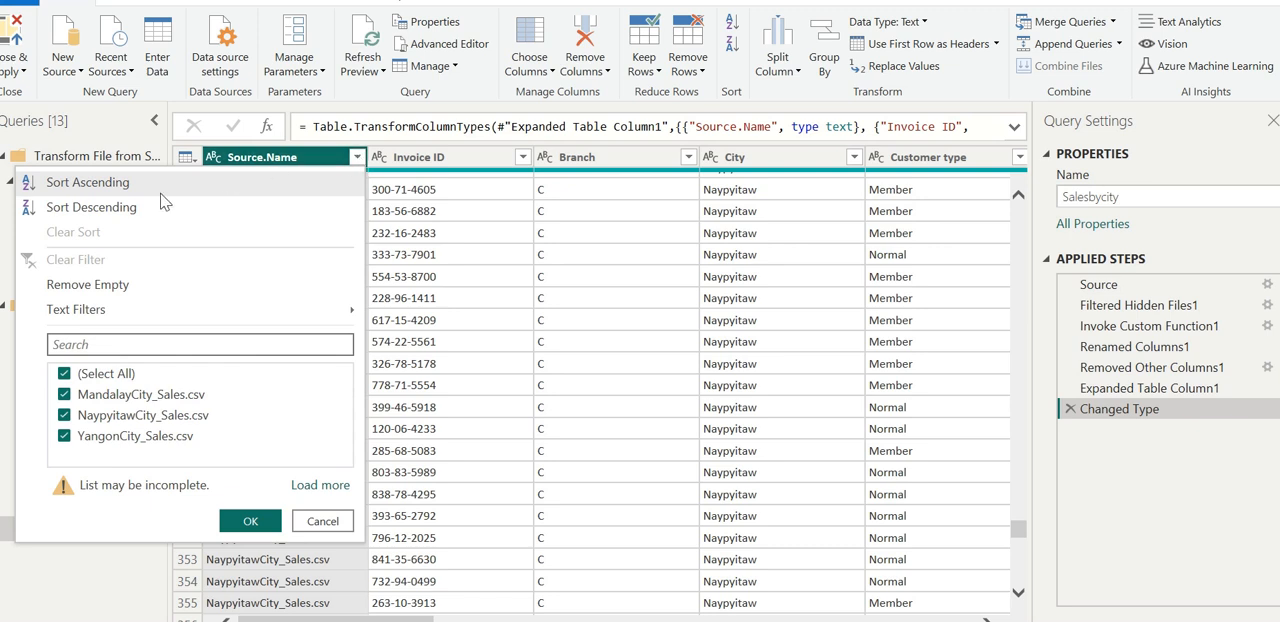
pyautogui.click(88, 182)
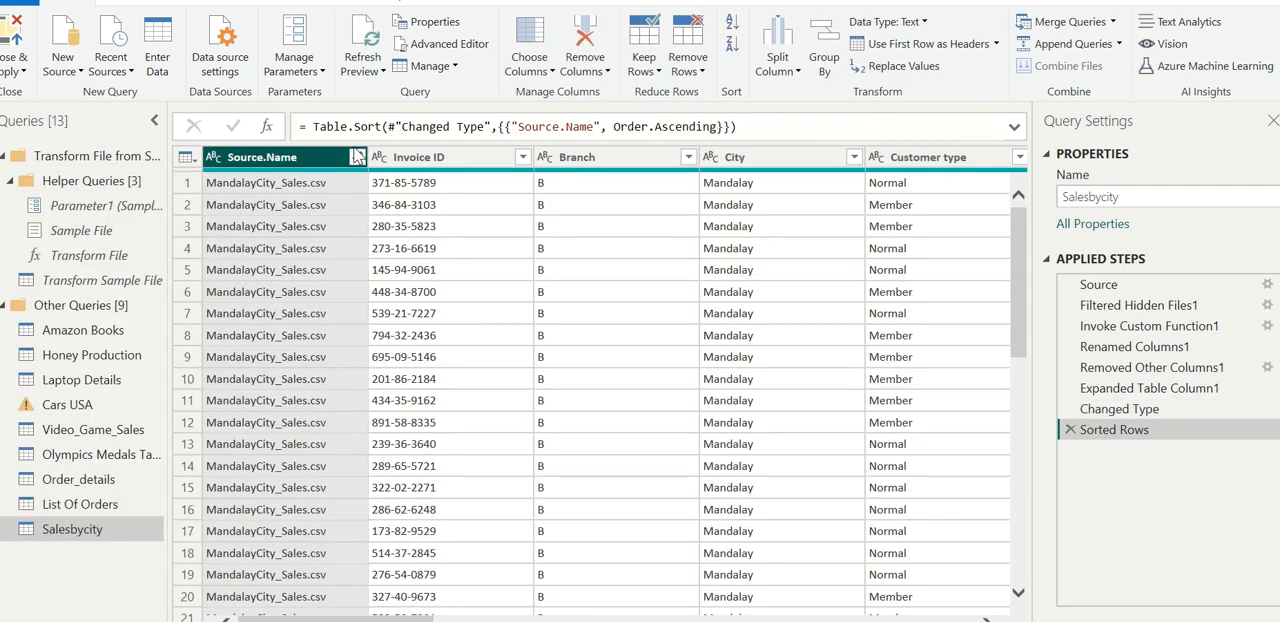
pyautogui.click(356, 158)
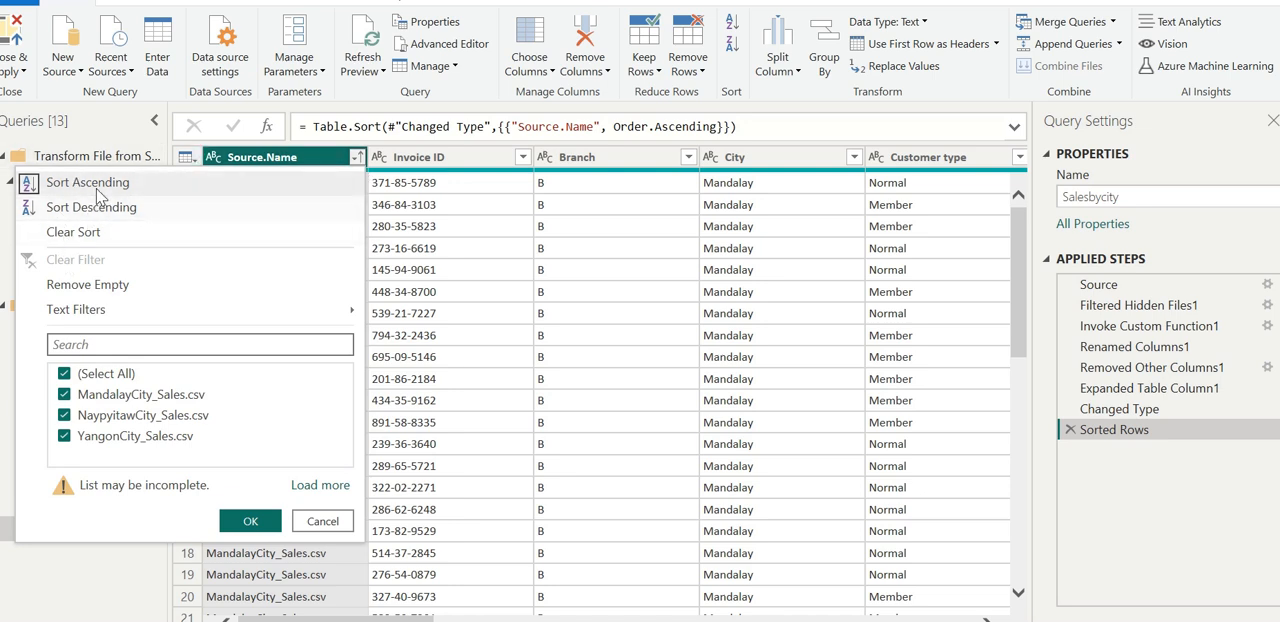
pyautogui.click(250, 521)
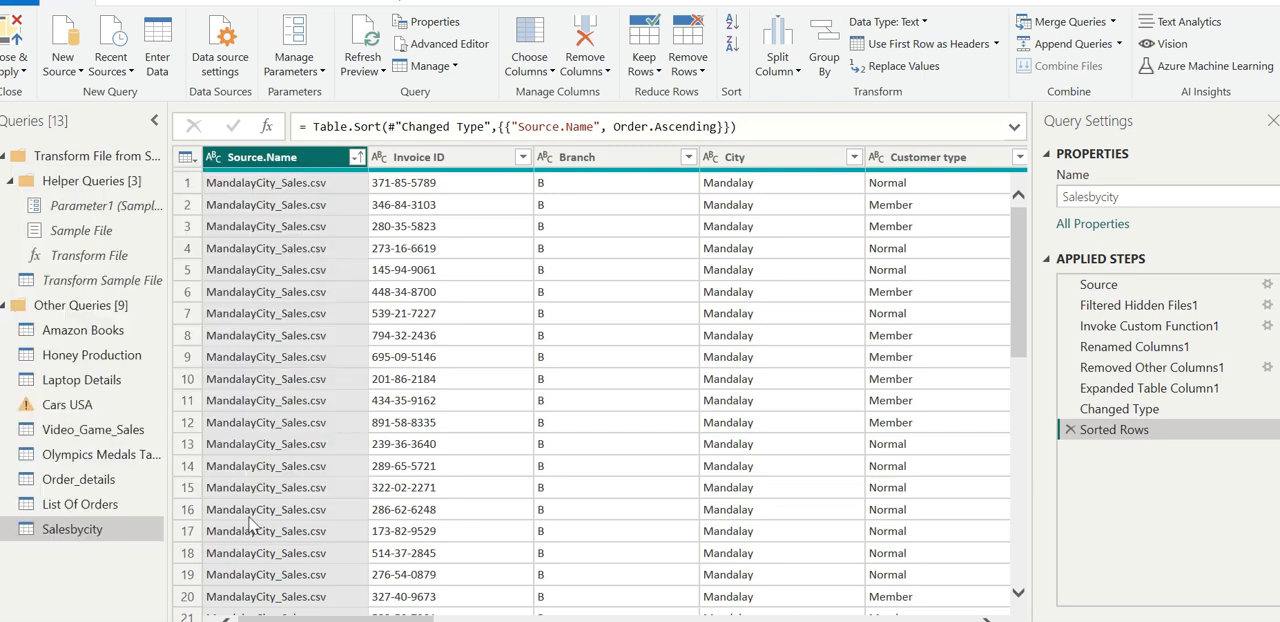
# - Open the Source.Name filter list and load its complete set of file names
pyautogui.click(307, 189)
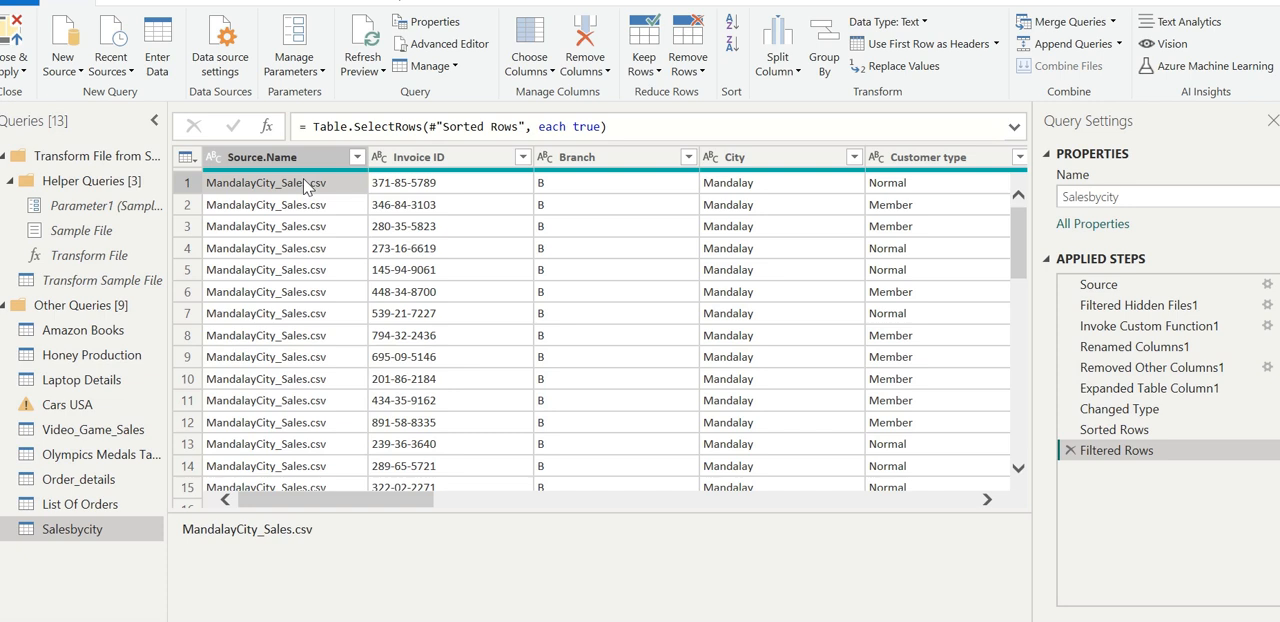
pyautogui.rightClick(307, 188)
pyautogui.click(344, 160)
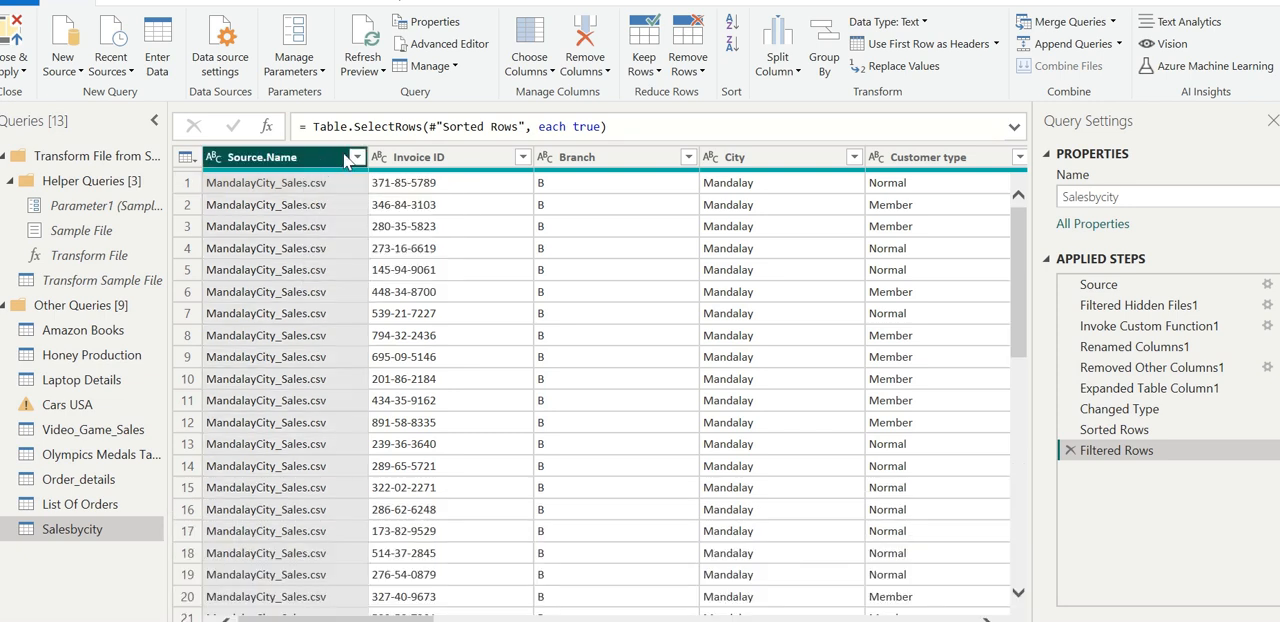
pyautogui.click(357, 158)
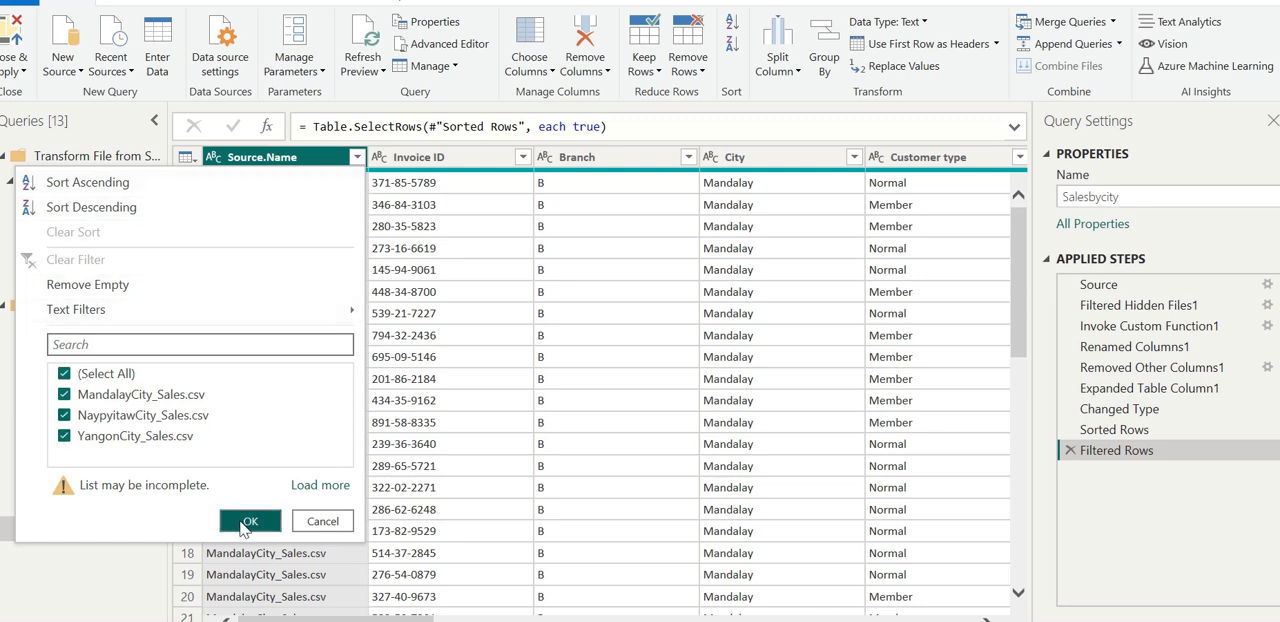
pyautogui.click(300, 486)
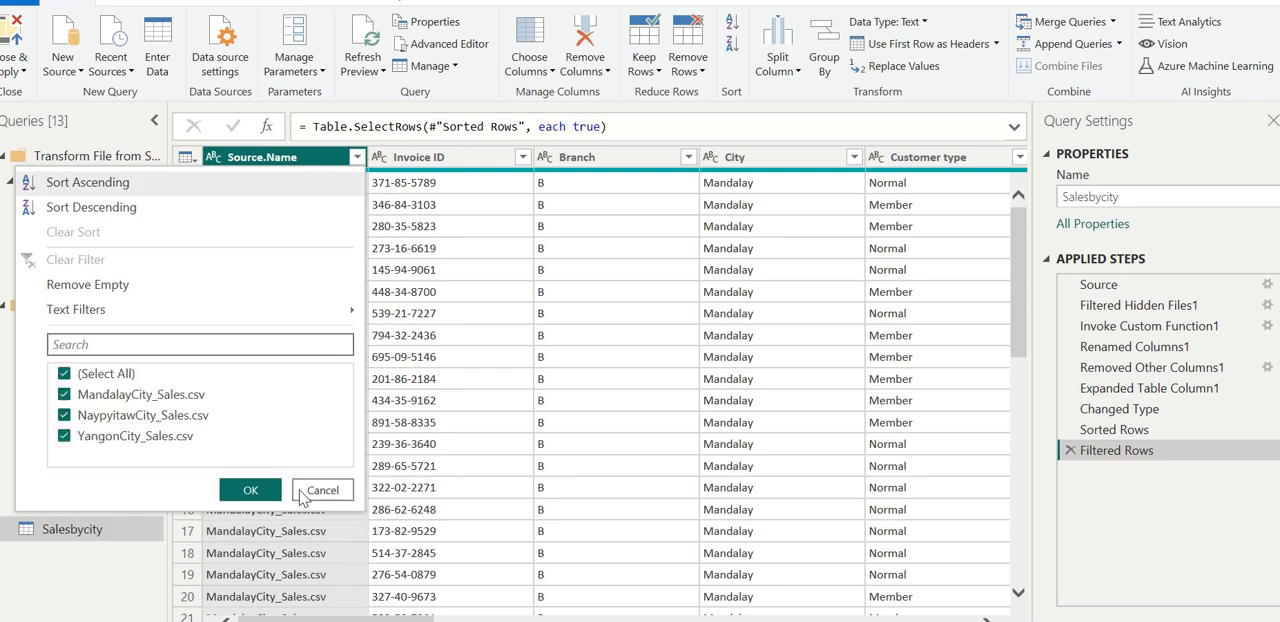
# - Apply the Source.Name filter with all three files selected and remove the Source.Name column from the Salesbycity query
pyautogui.click(250, 490)
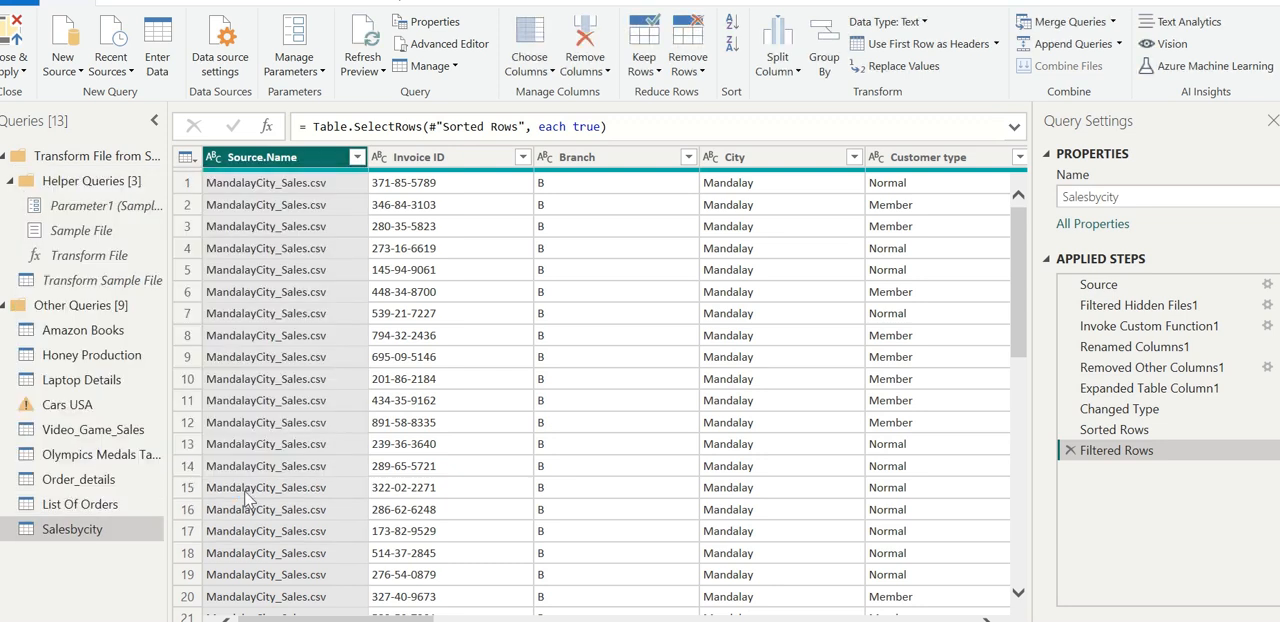
pyautogui.rightClick(362, 166)
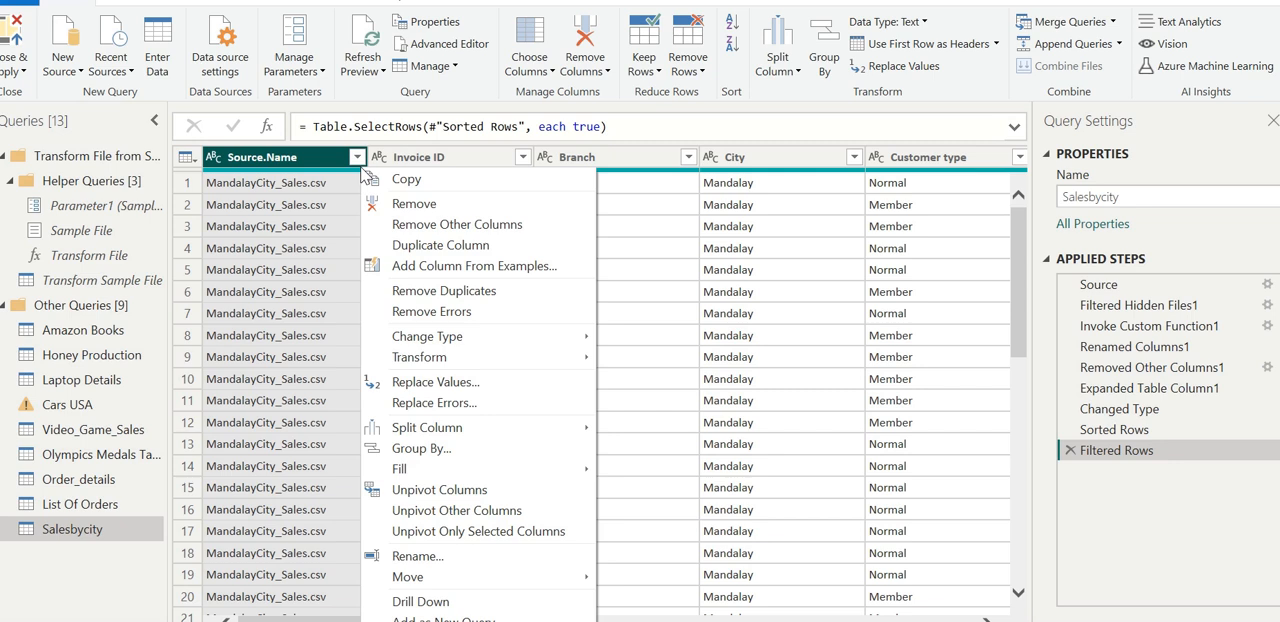
pyautogui.click(414, 205)
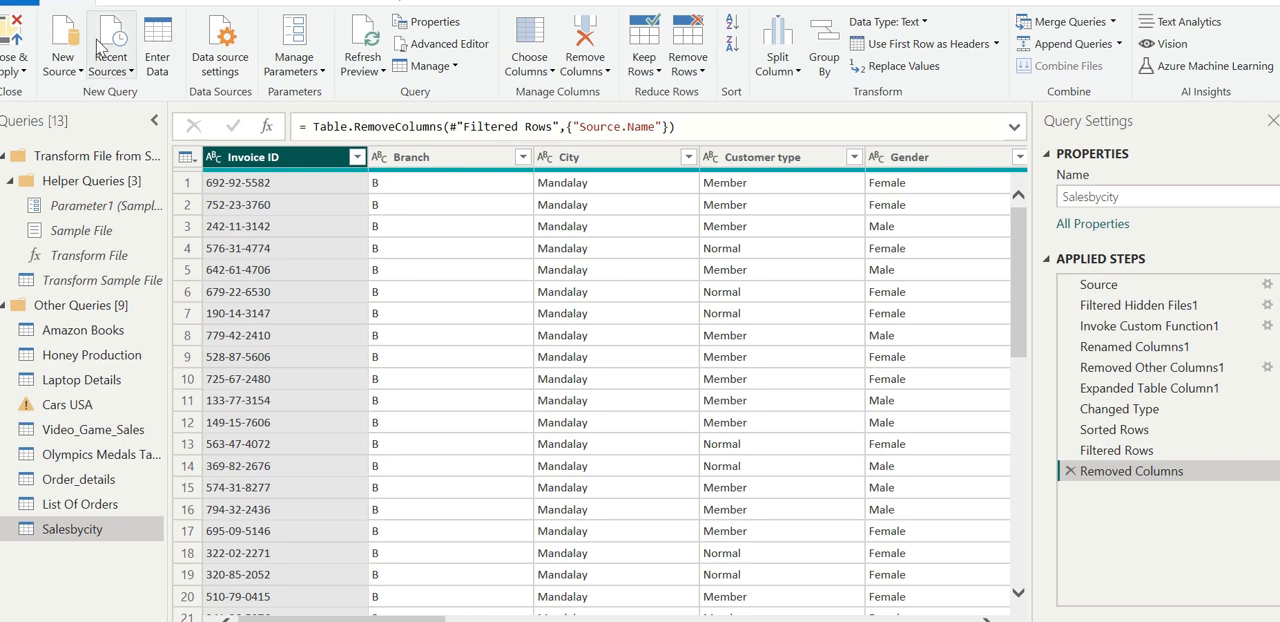
# - Close the Power Query Editor and apply the pending query changes to the report
pyautogui.click(19, 70)
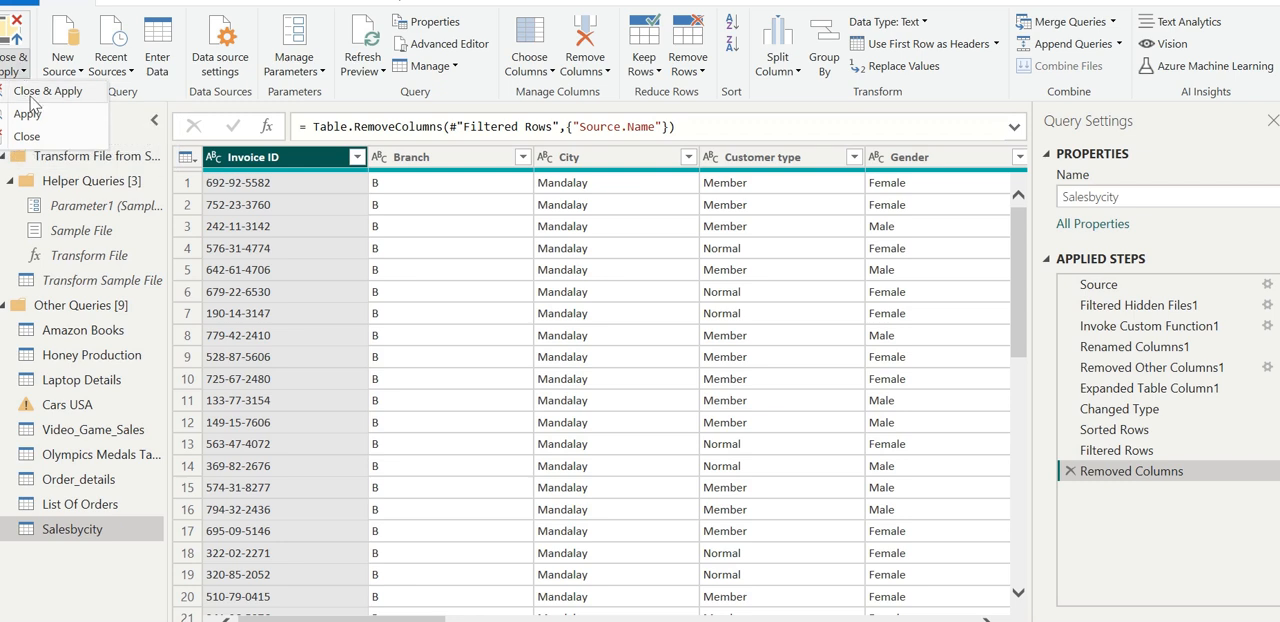
pyautogui.click(30, 93)
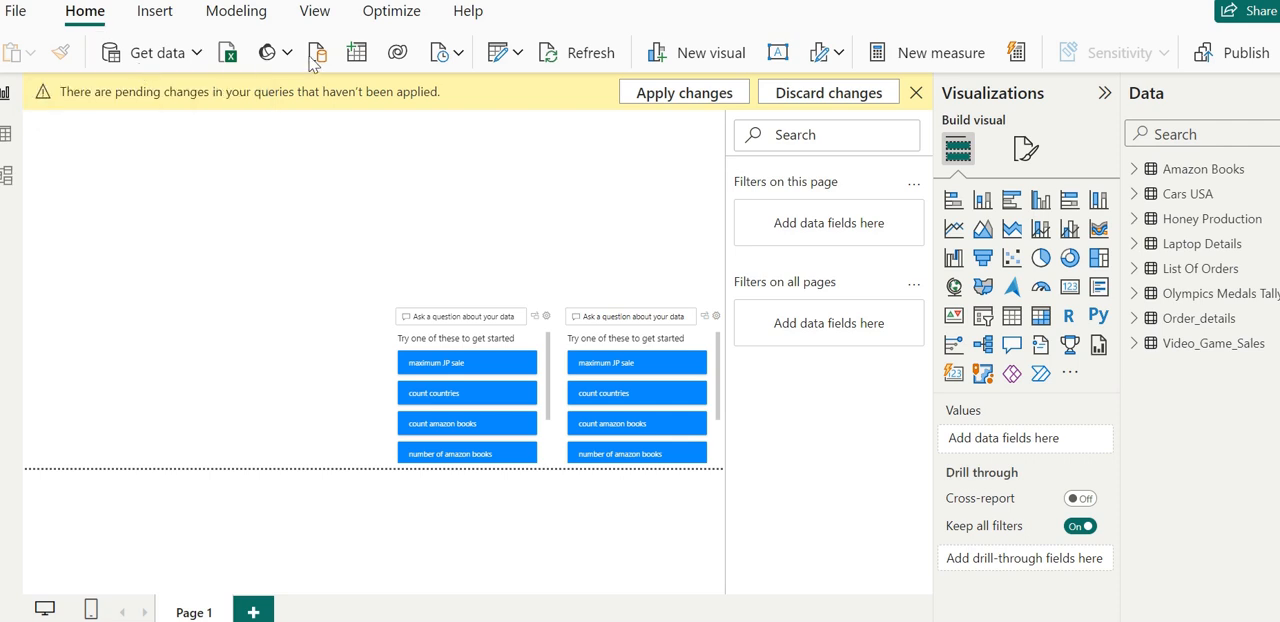
pyautogui.click(667, 96)
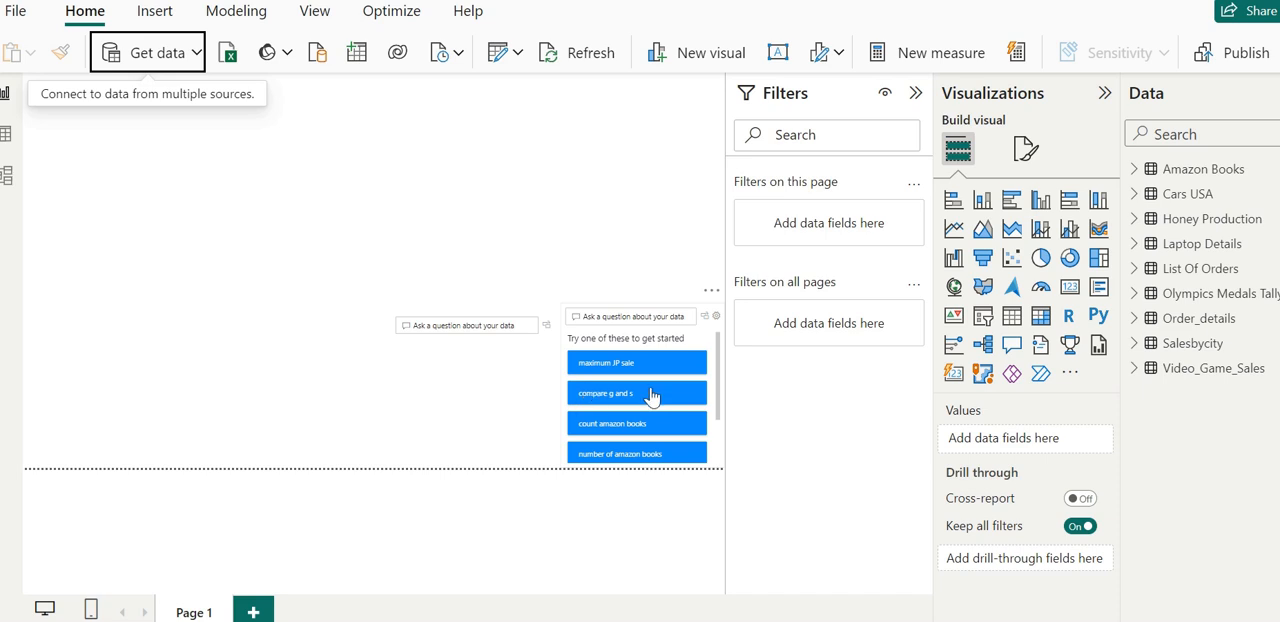
# - Expand the fields of the loaded Salesbycity table in the report, switch to Table view and list its fields there
pyautogui.click(1134, 344)
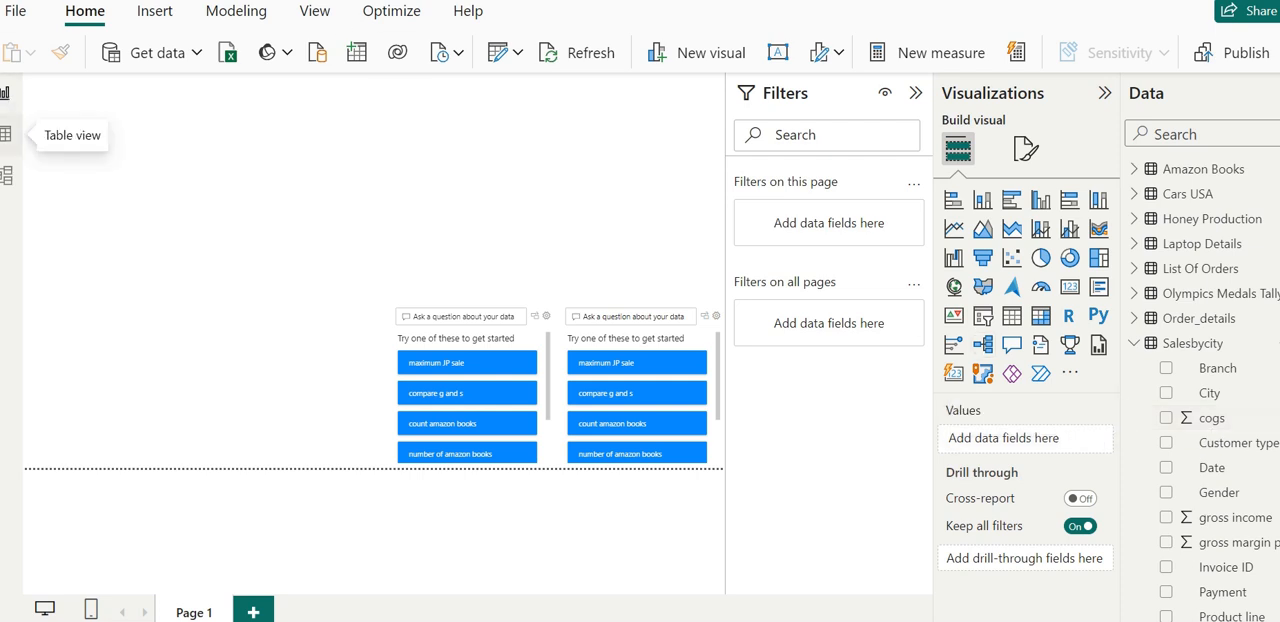
pyautogui.click(6, 134)
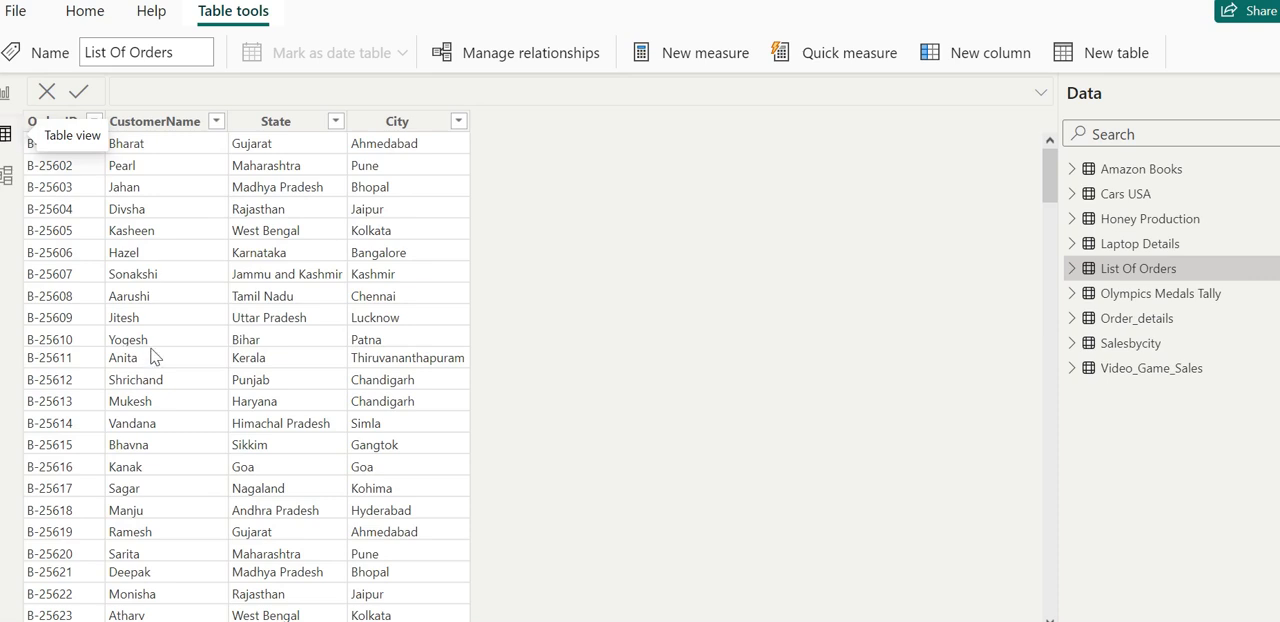
pyautogui.click(1071, 343)
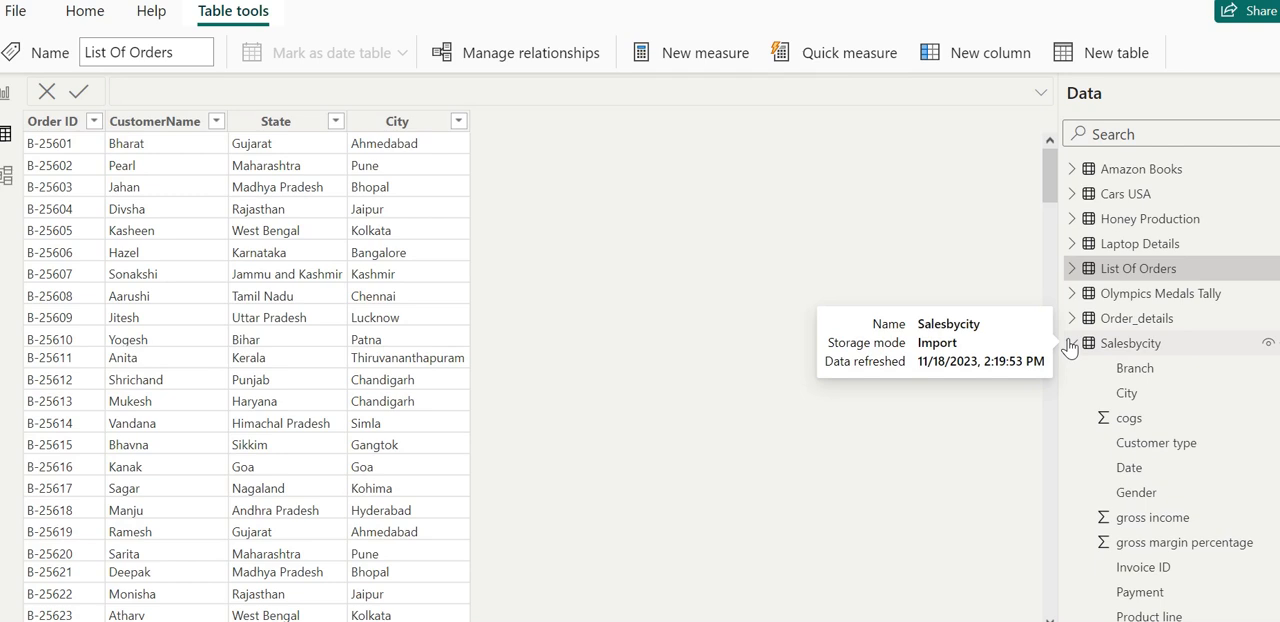
pyautogui.click(1071, 343)
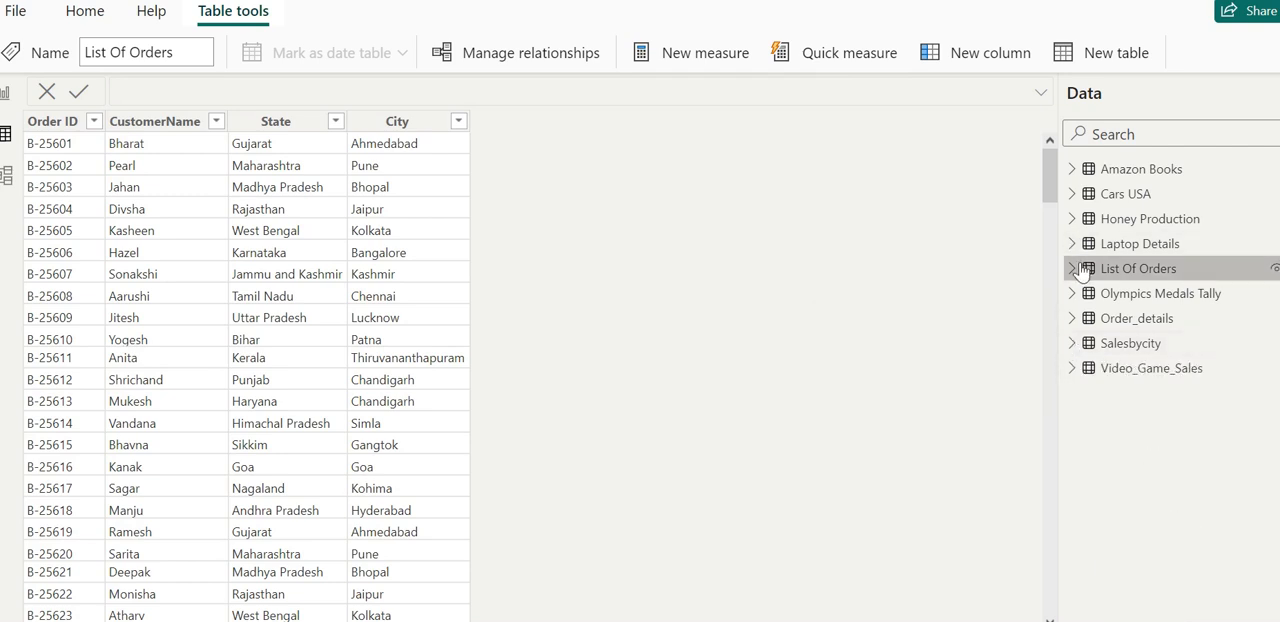
pyautogui.click(1074, 344)
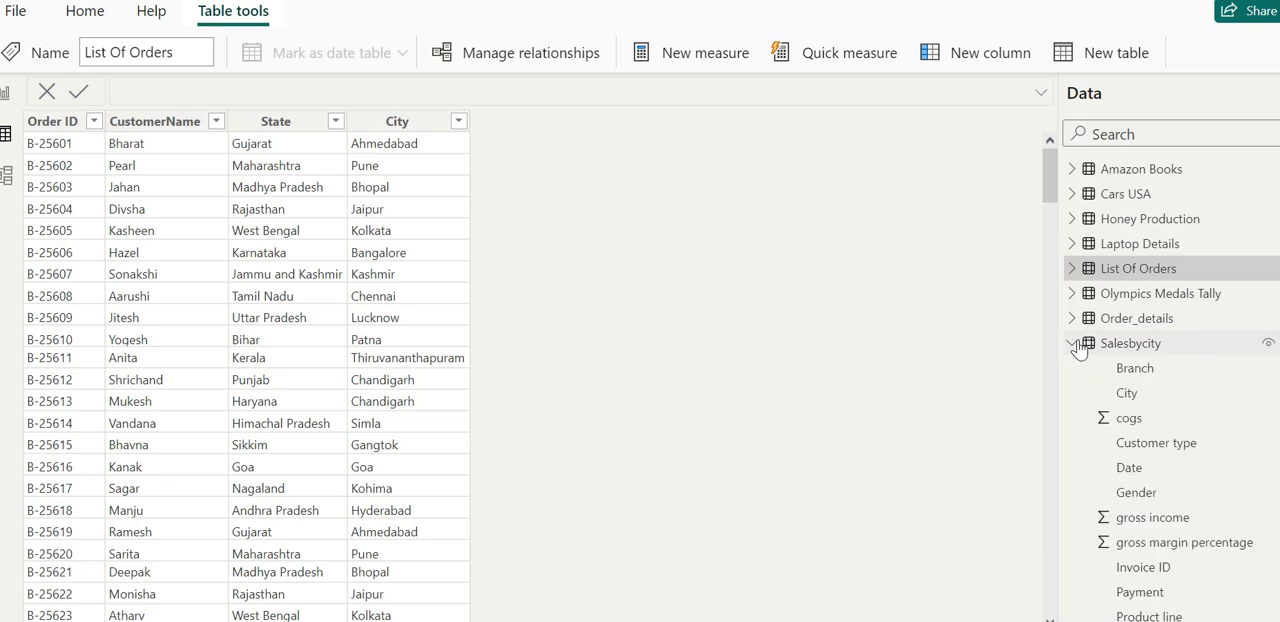
# - Try to rename the List Of Orders table as Salesbycity and clear the entered name
pyautogui.click(180, 53)
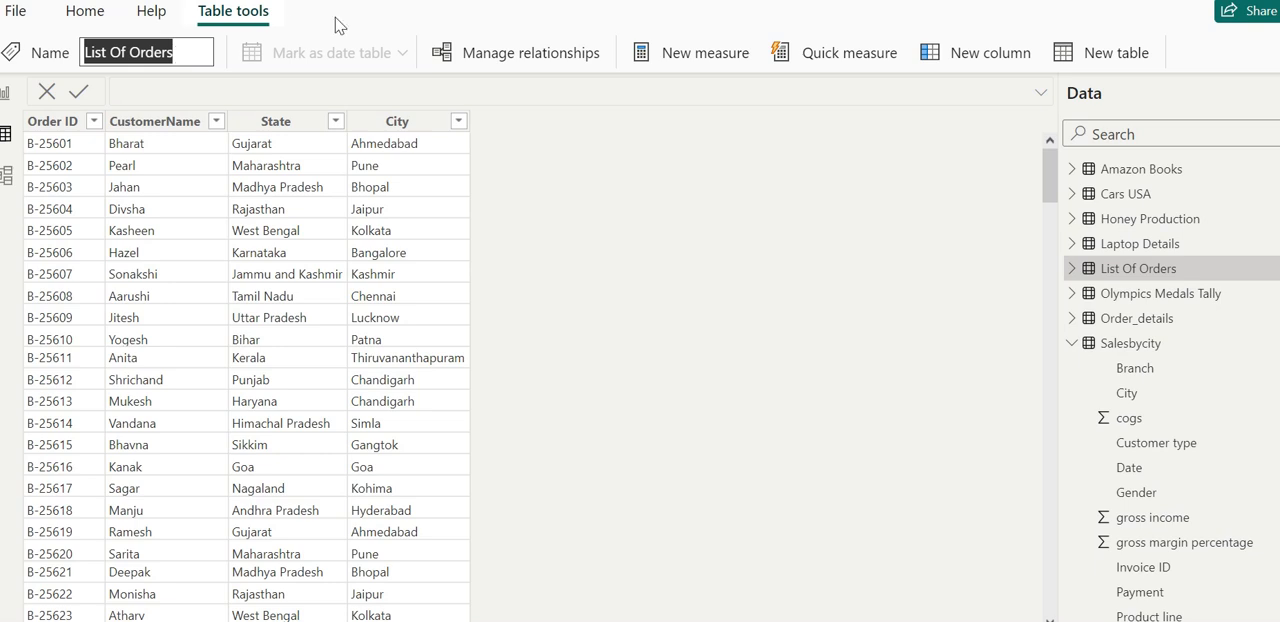
pyautogui.write('Sales')
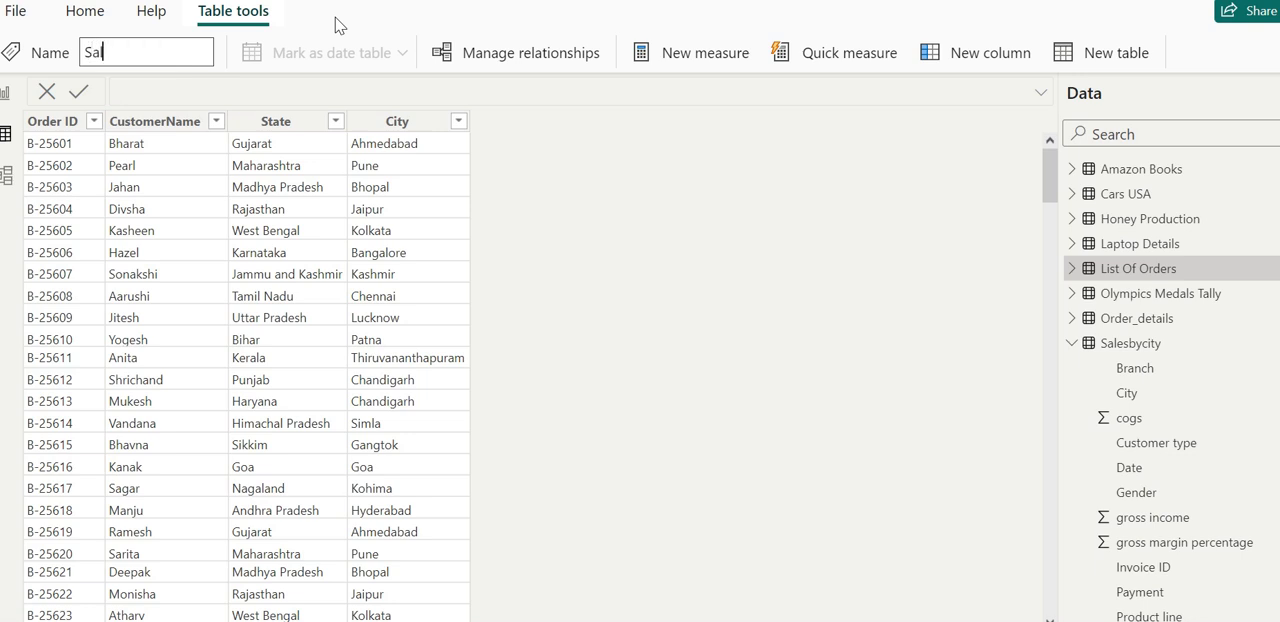
pyautogui.write('bycity')
pyautogui.press('Return')
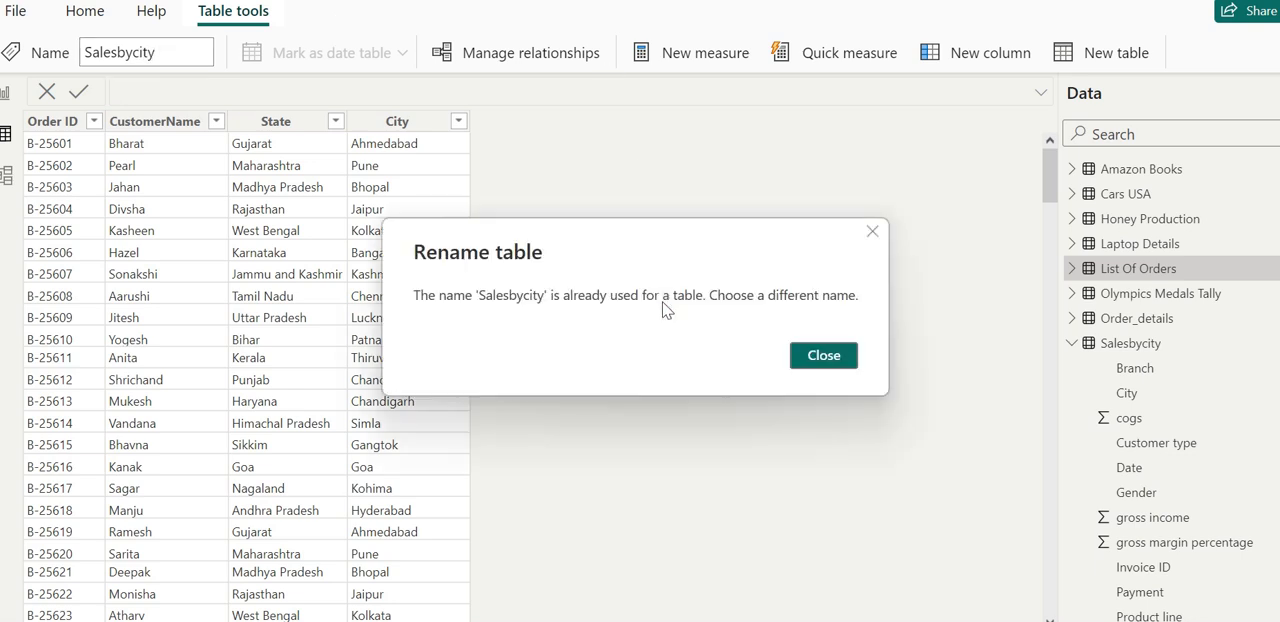
pyautogui.click(824, 356)
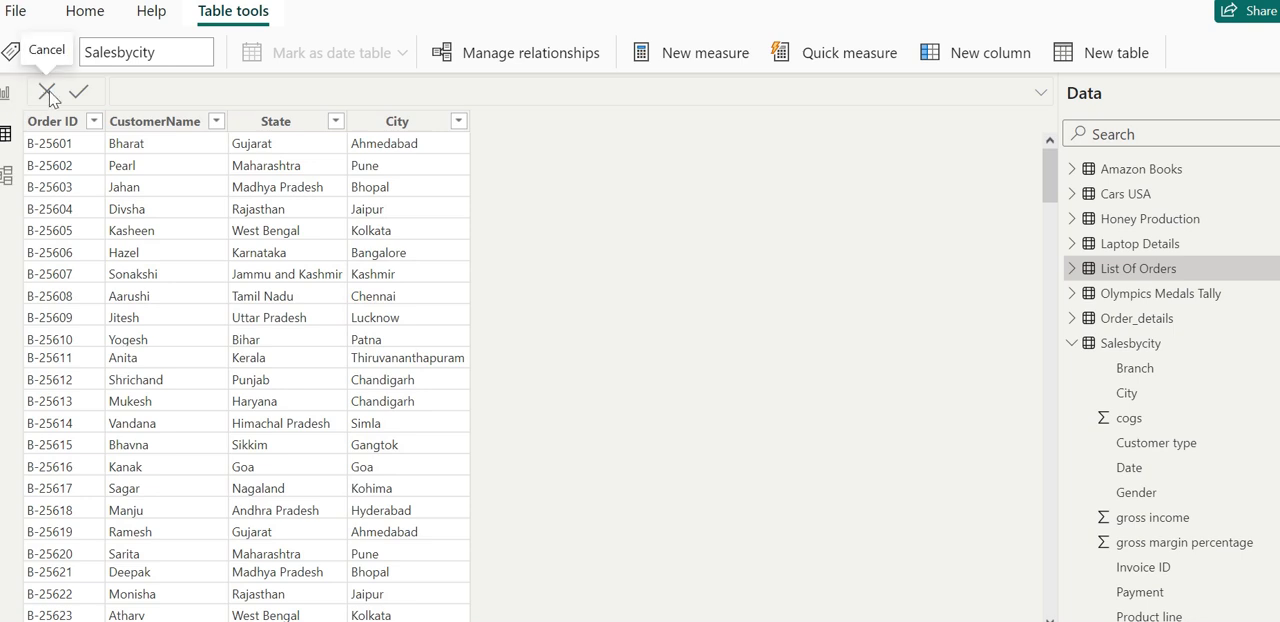
pyautogui.doubleClick(152, 55)
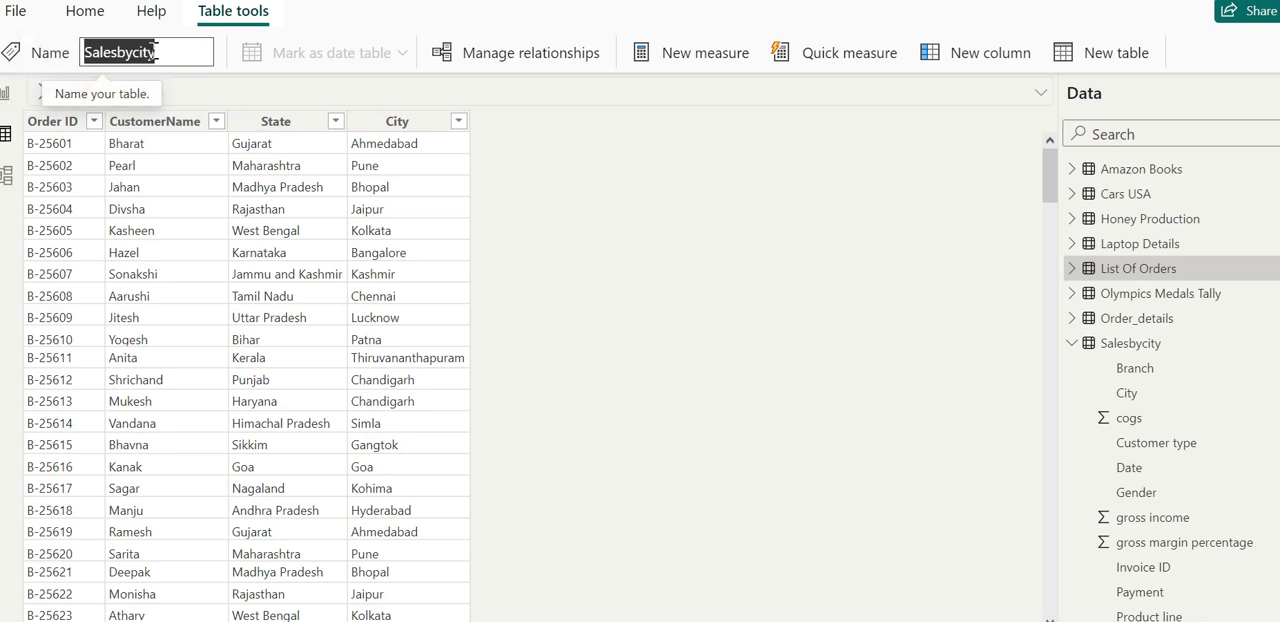
pyautogui.press('BackSpace')
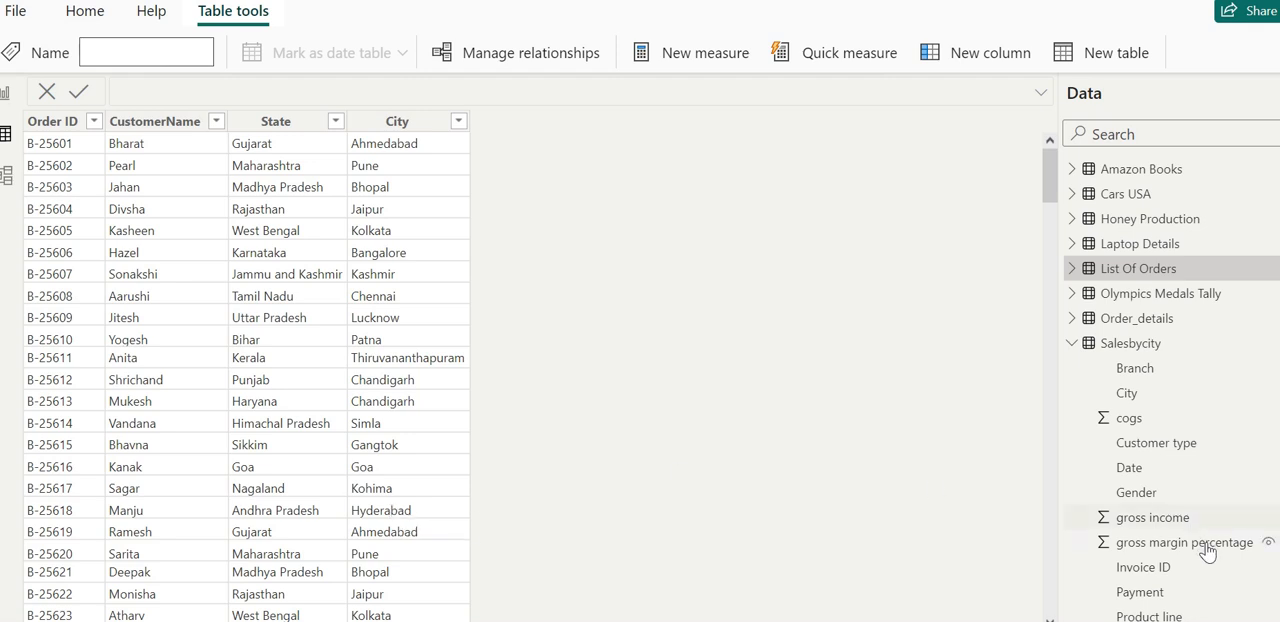
pyautogui.click(1070, 346)
pyautogui.click(1070, 345)
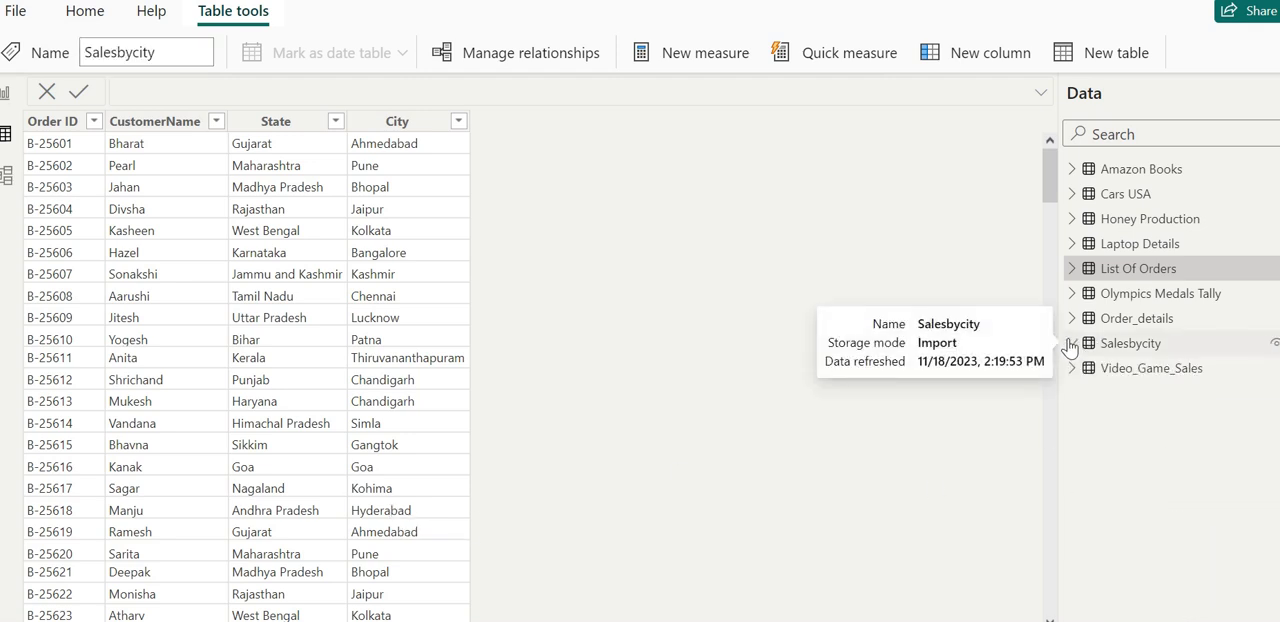
pyautogui.click(1070, 345)
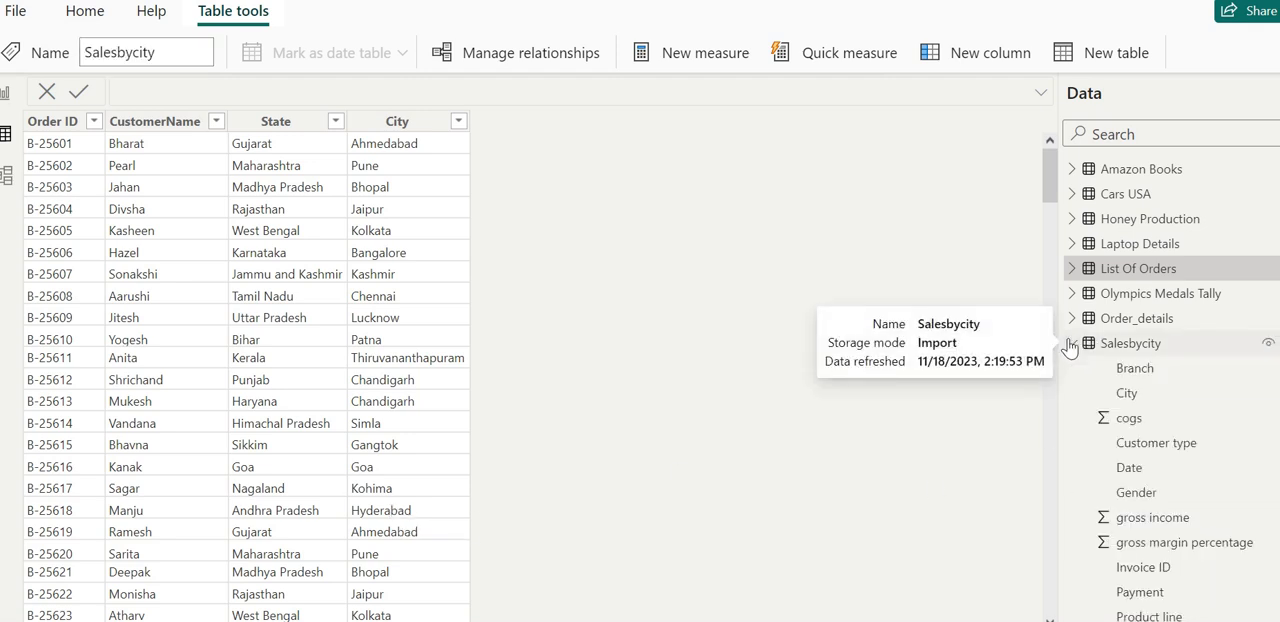
pyautogui.click(1070, 345)
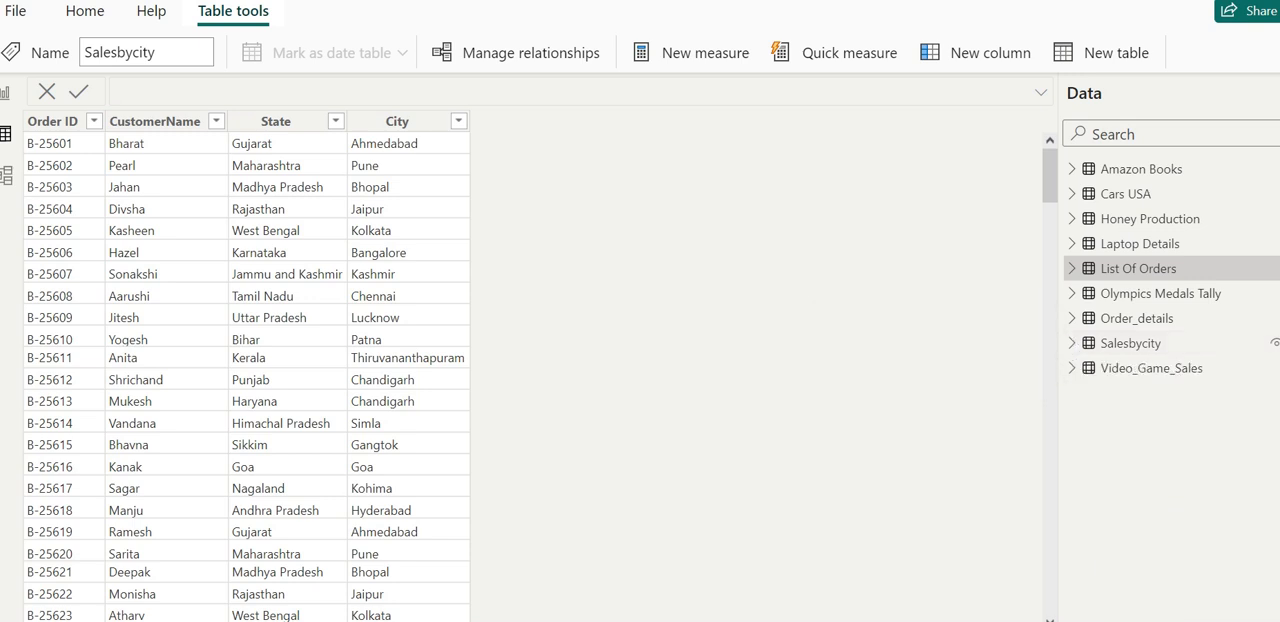
pyautogui.click(15, 11)
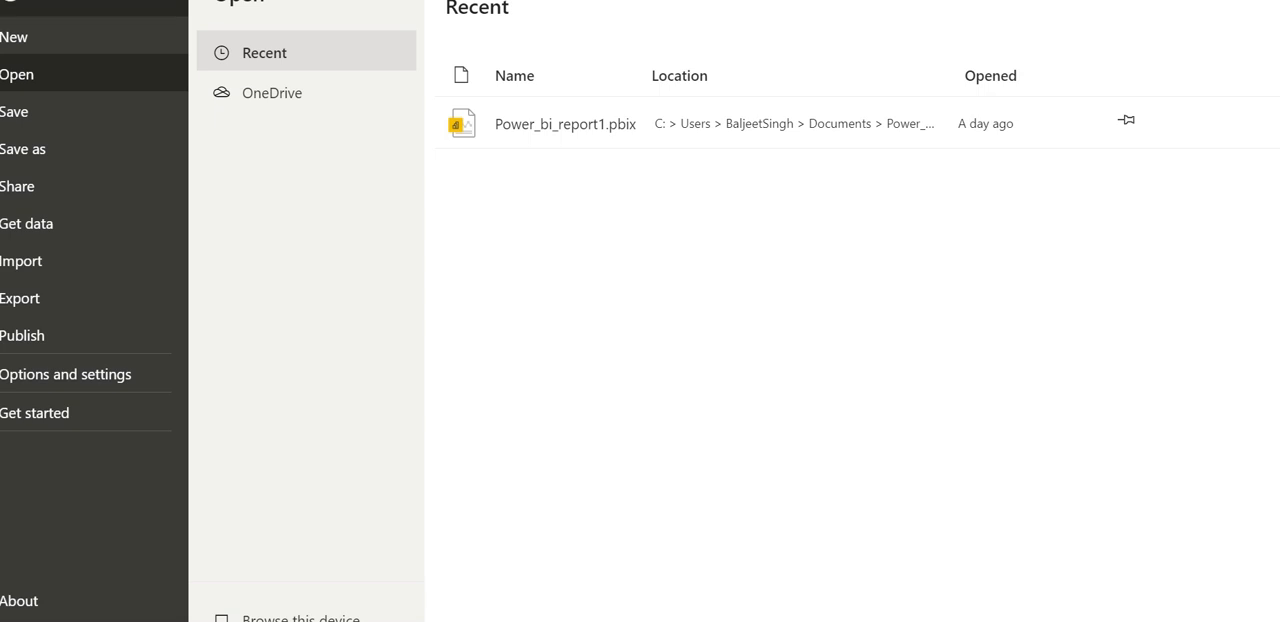
pyautogui.press('Escape')
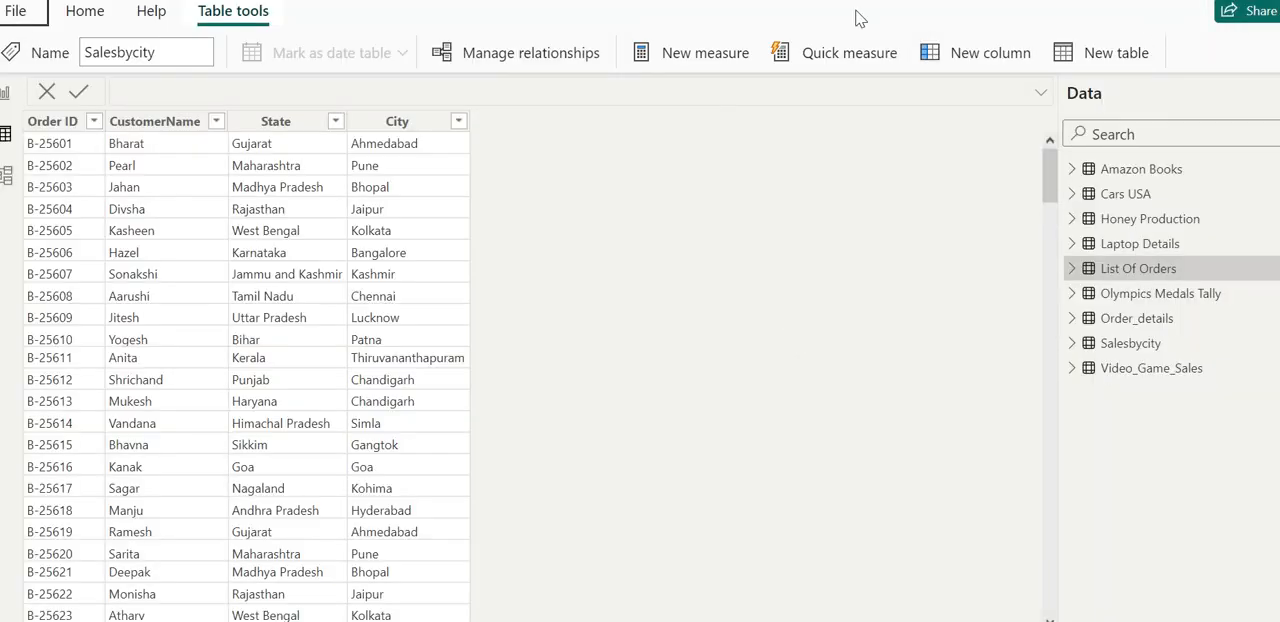
pyautogui.click(83, 22)
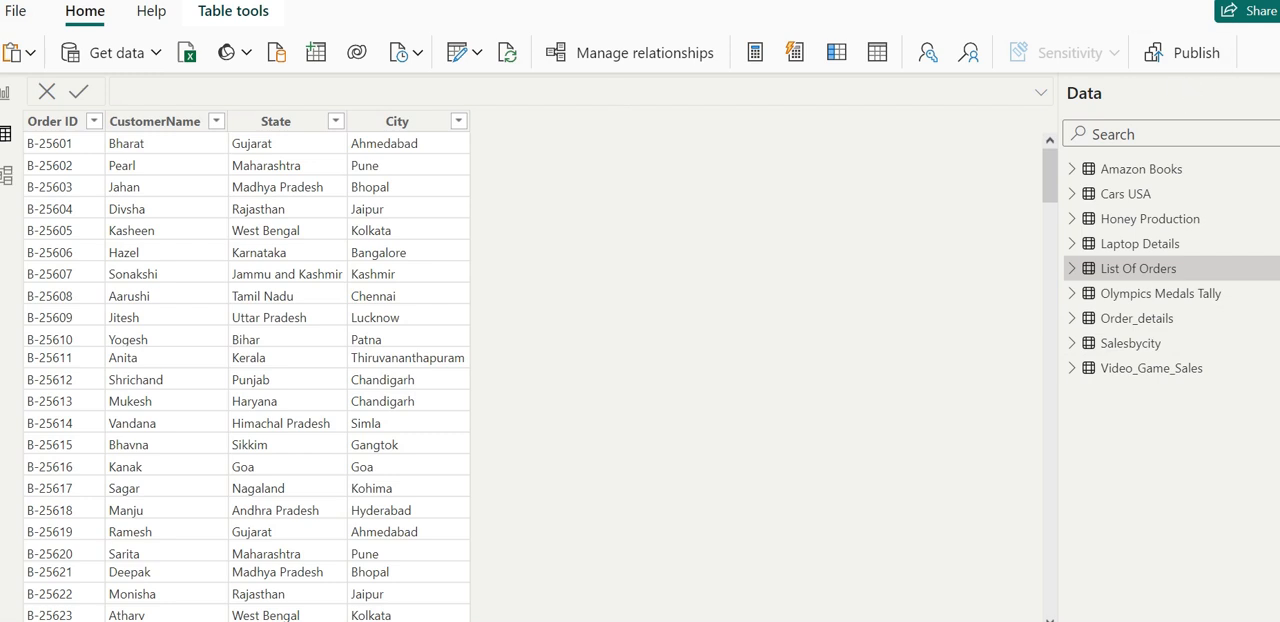
pyautogui.click(1103, 134)
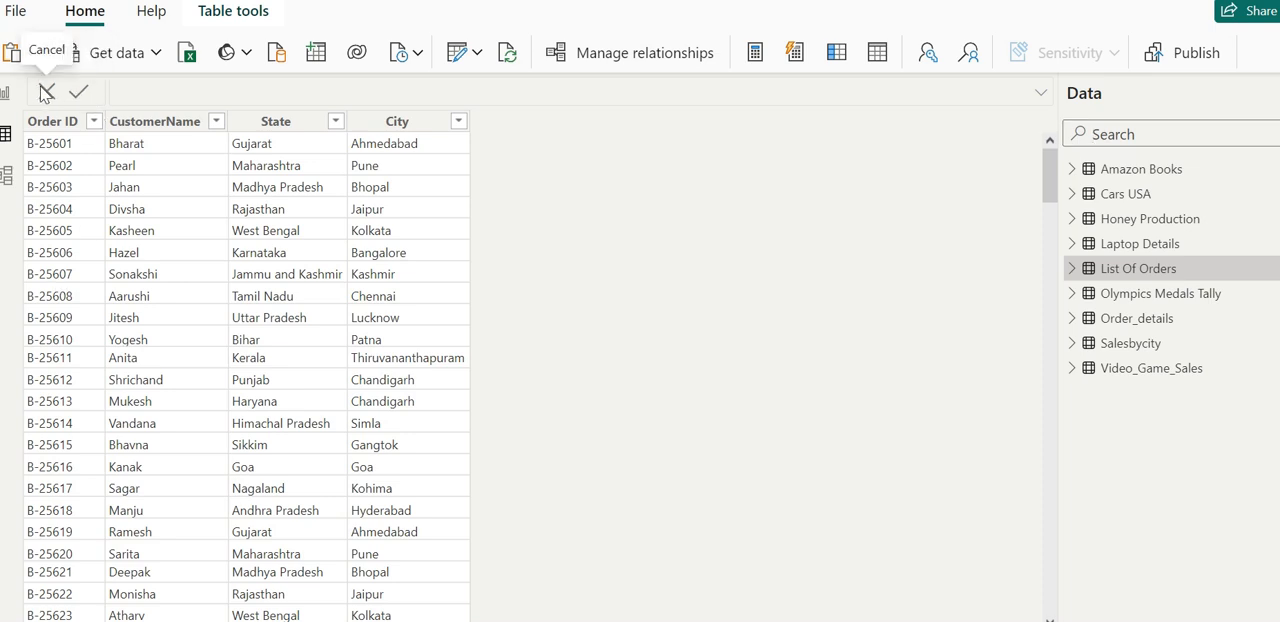
# - Select the Salesbycity table in Model view, return to Table view and expand its list of fields
pyautogui.click(7, 177)
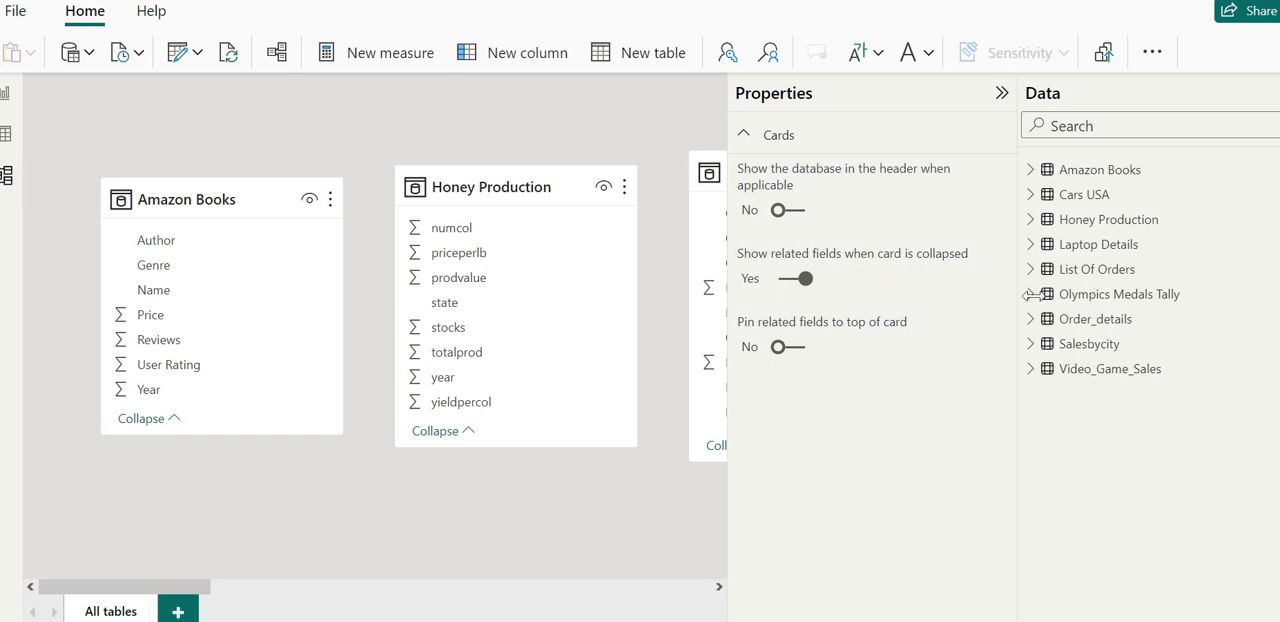
pyautogui.click(1065, 346)
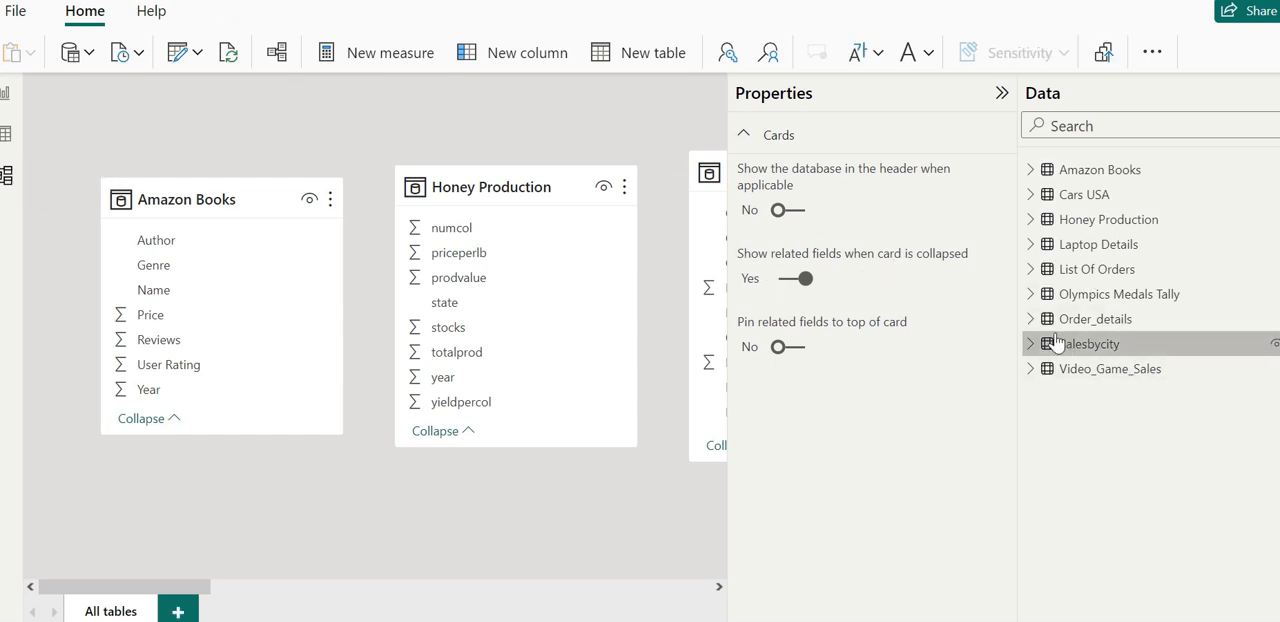
pyautogui.click(12, 136)
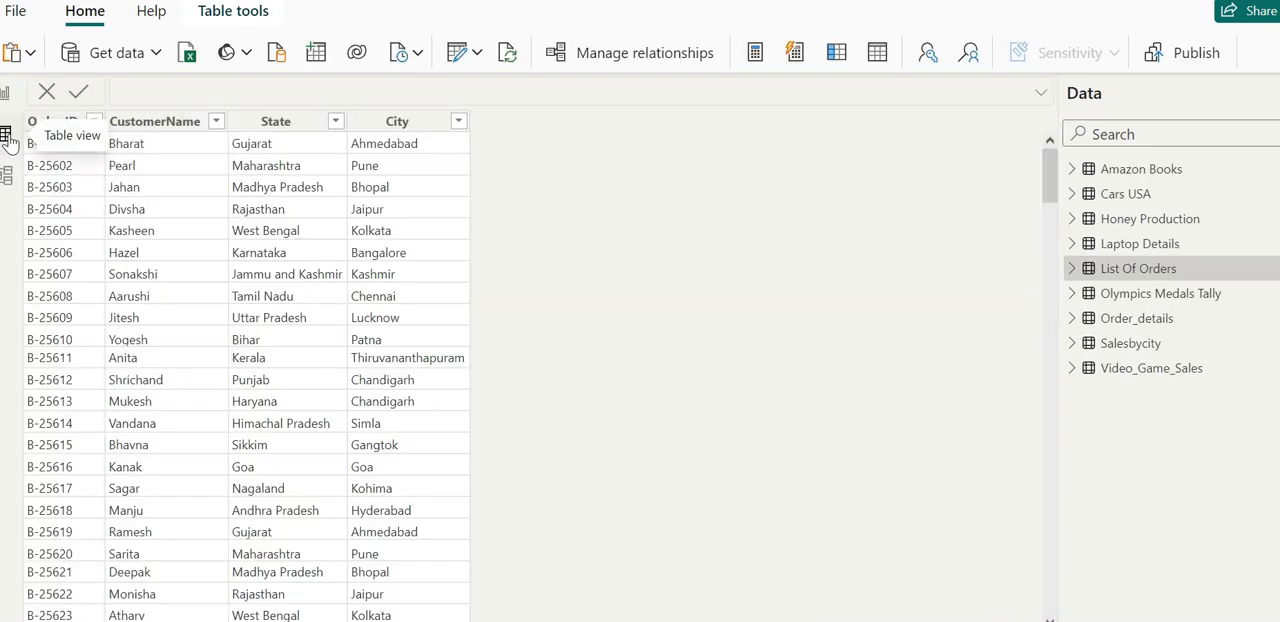
pyautogui.click(1071, 345)
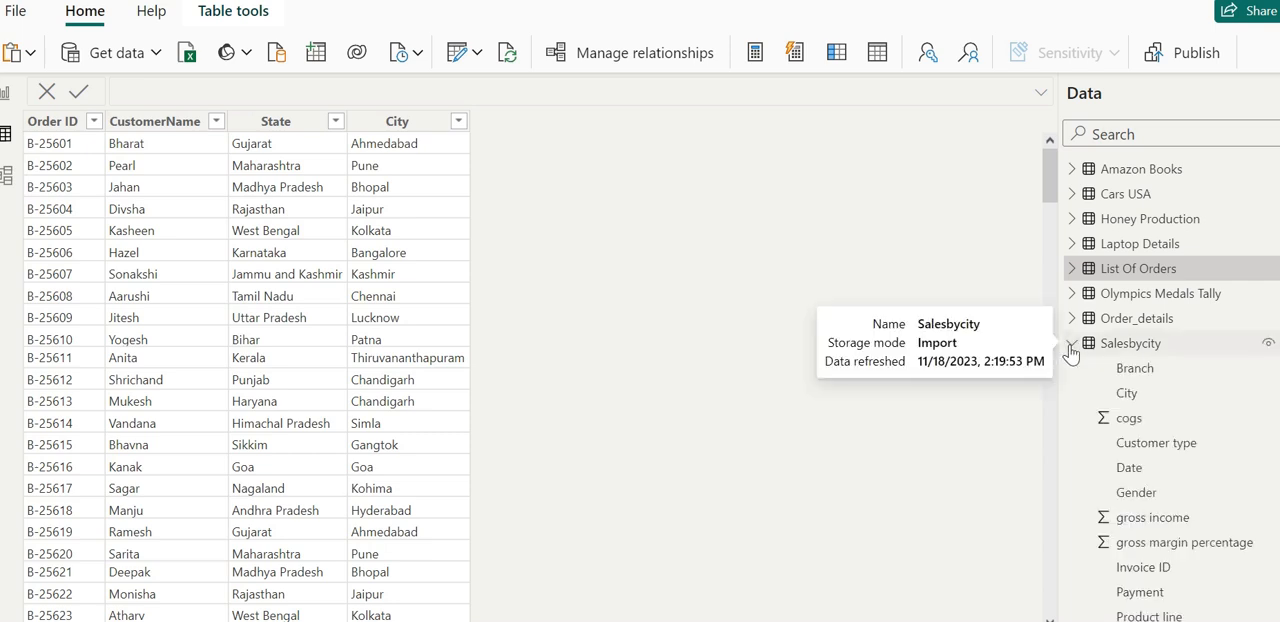